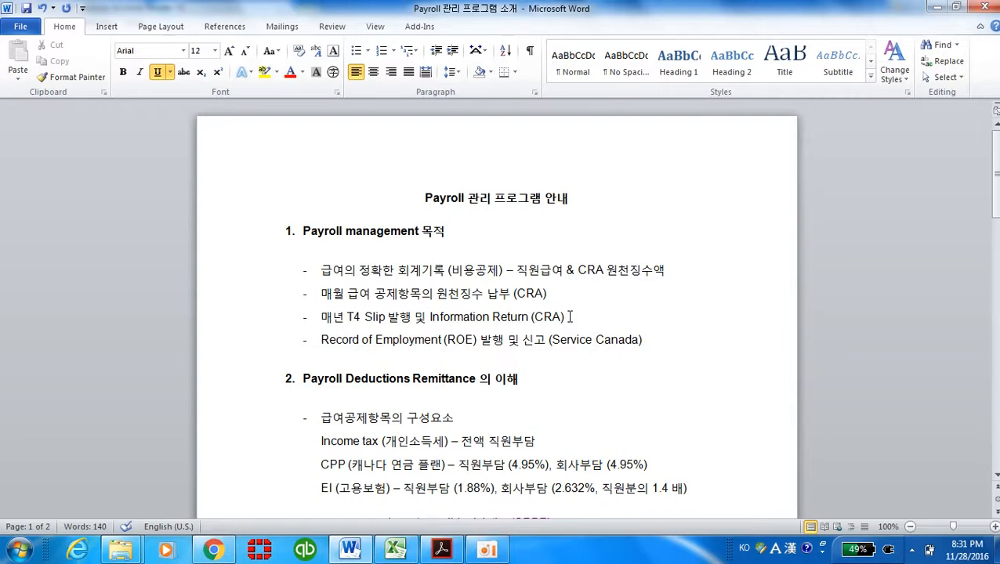
Step: Read the payroll purpose and deductions remittance sections, and open the linked CRA example of a remittance due date
scroll(570, 319, "down", 1)
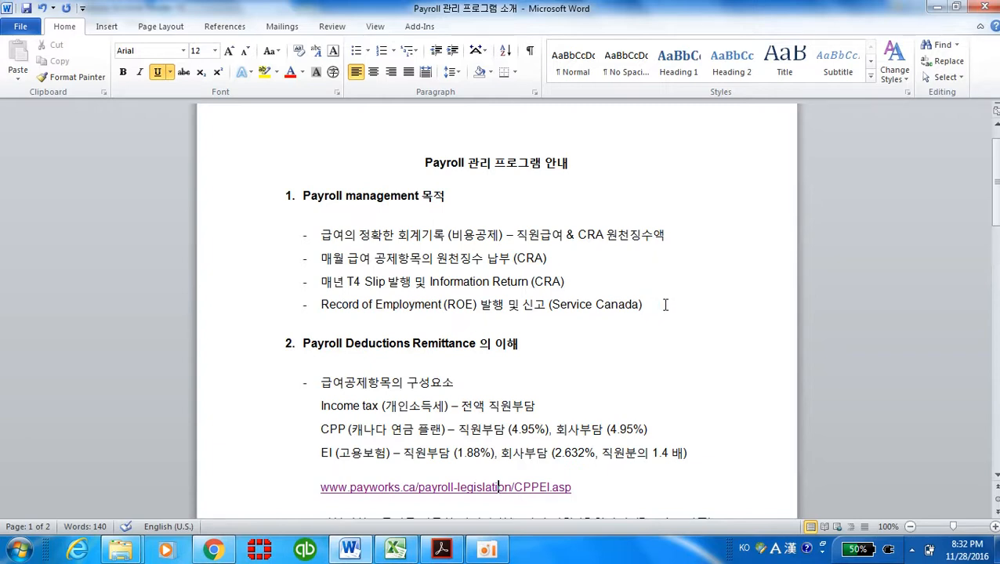
scroll(655, 313, "down", 5)
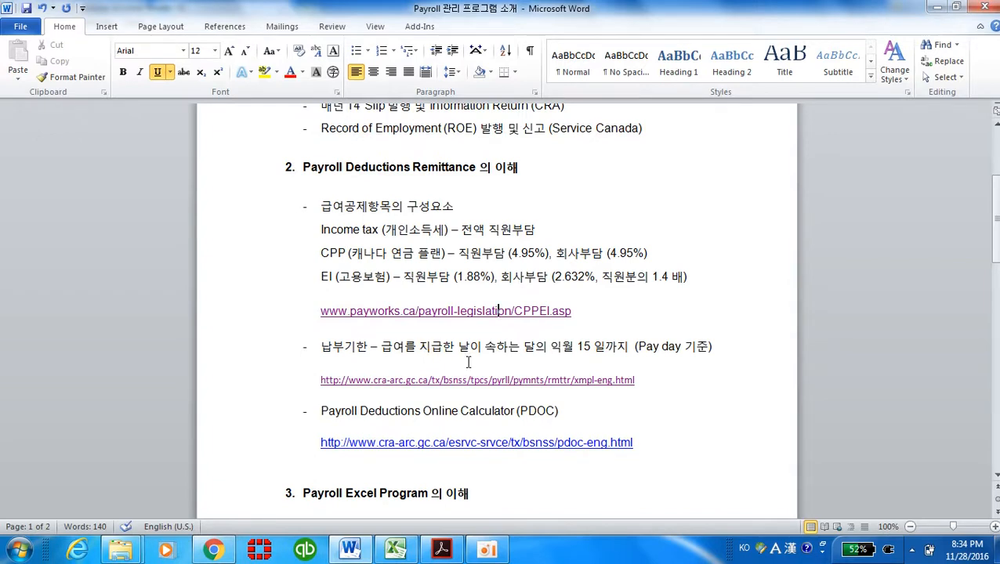
left_click(585, 381, "ctrl")
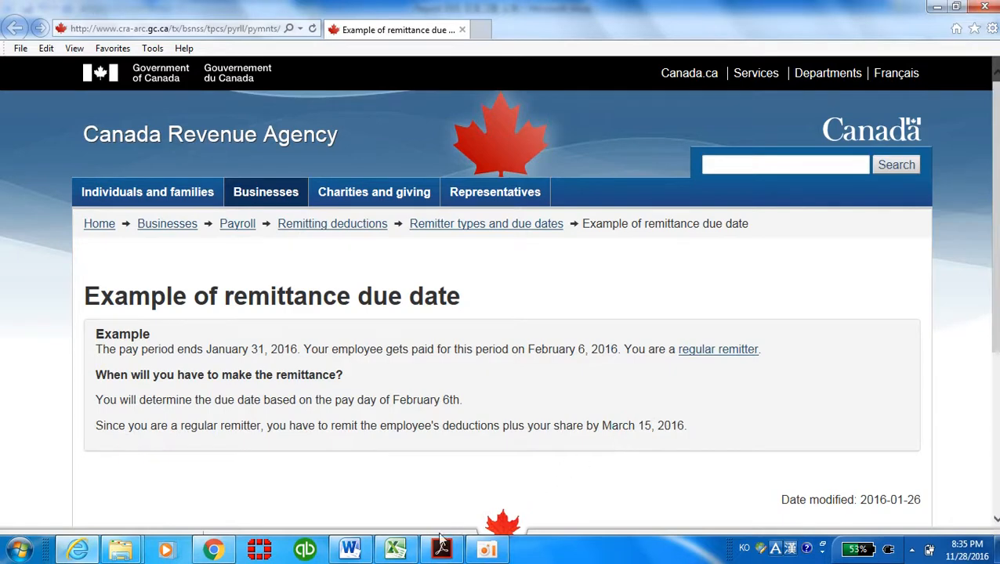
Step: Switch back to the Word document and open its link to the CRA Payroll Deductions Online Calculator
left_click(363, 556)
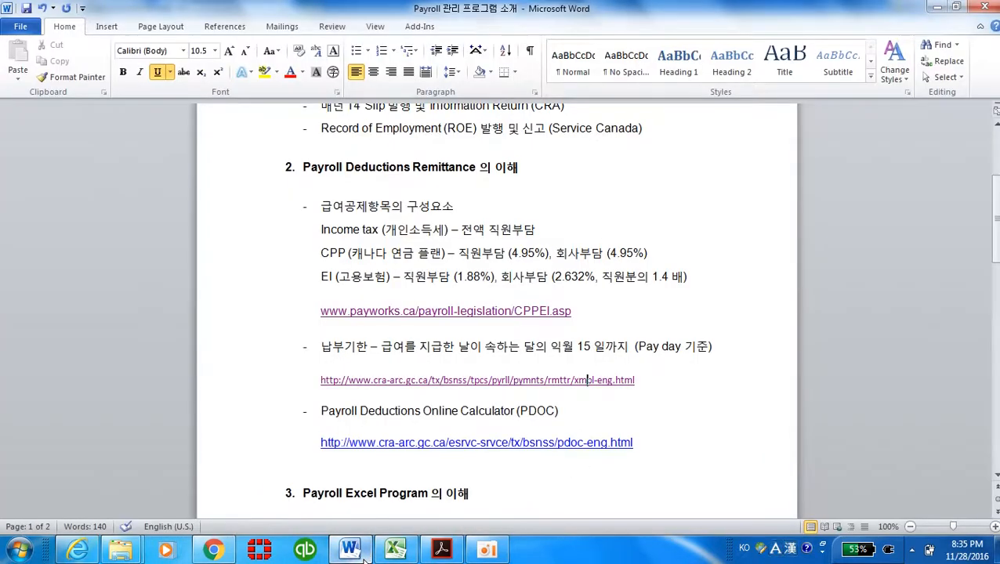
scroll(587, 459, "down", 2)
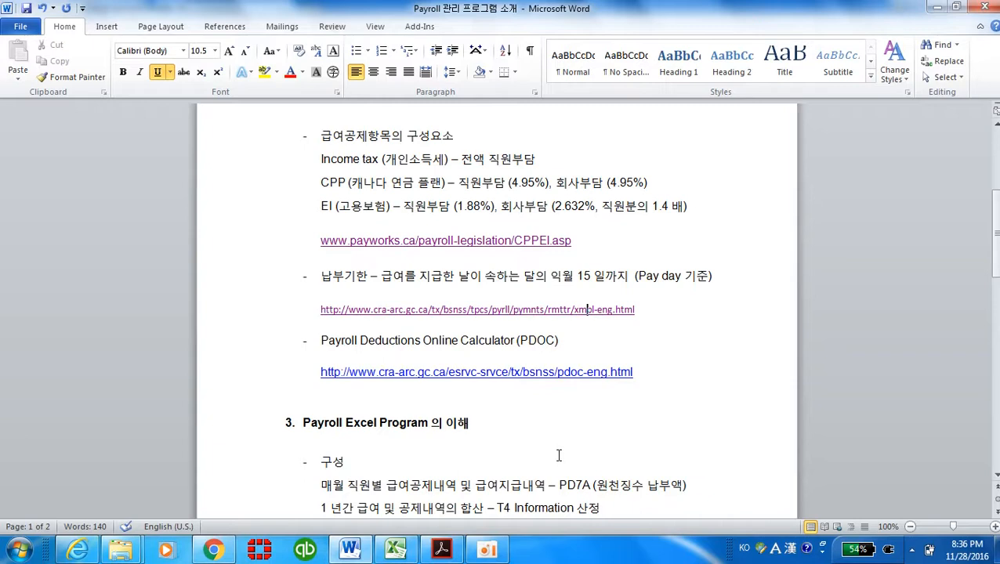
left_click(505, 380, "ctrl")
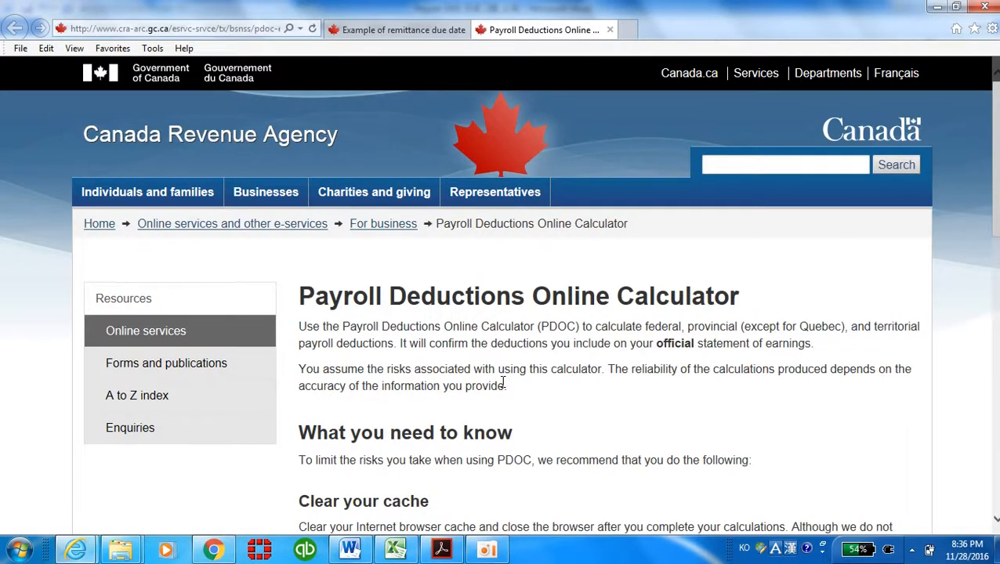
Step: Search the Canada Revenue Agency site for "payroll calculator"
left_click(752, 168)
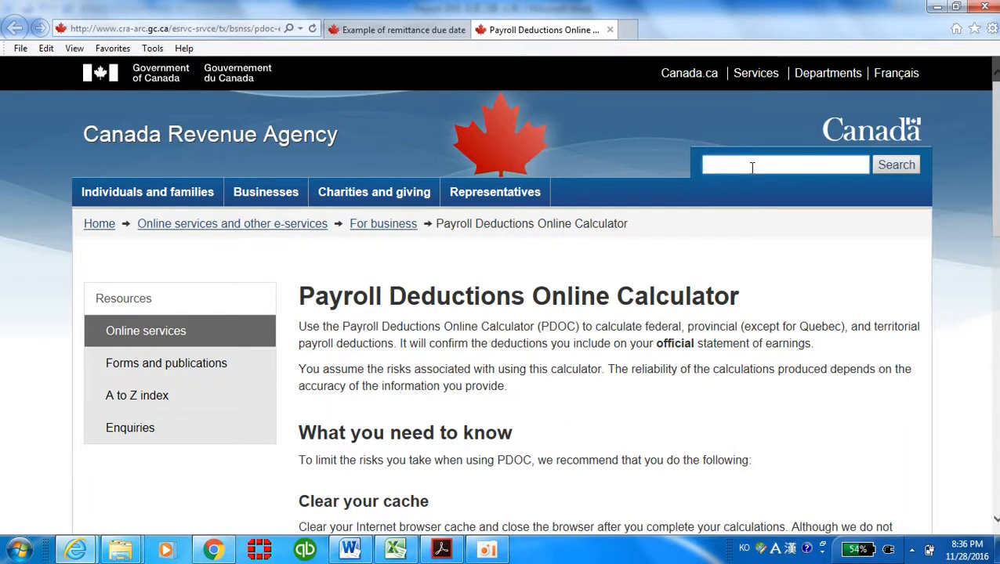
type("payro")
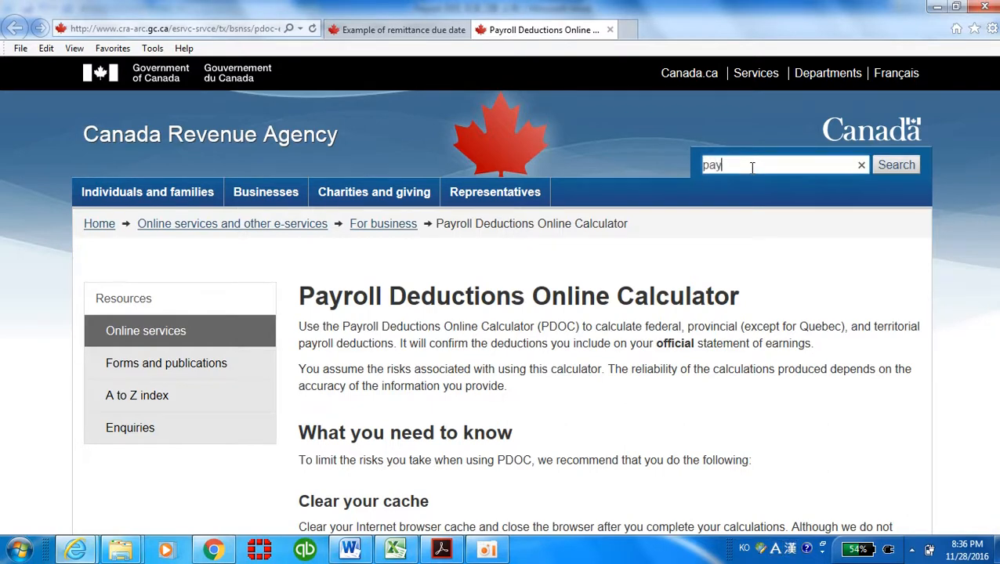
type("o")
key("BackSpace")
type("ll calculator")
left_click(894, 166)
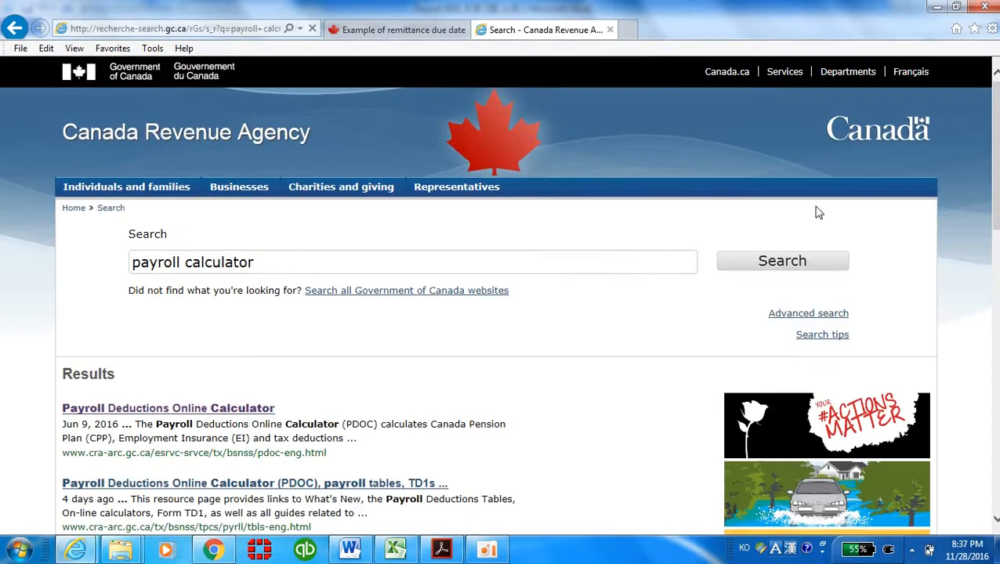
Step: Open the Payroll Deductions Online Calculator search result and accept the calculator's terms of use
scroll(368, 372, "down", 3)
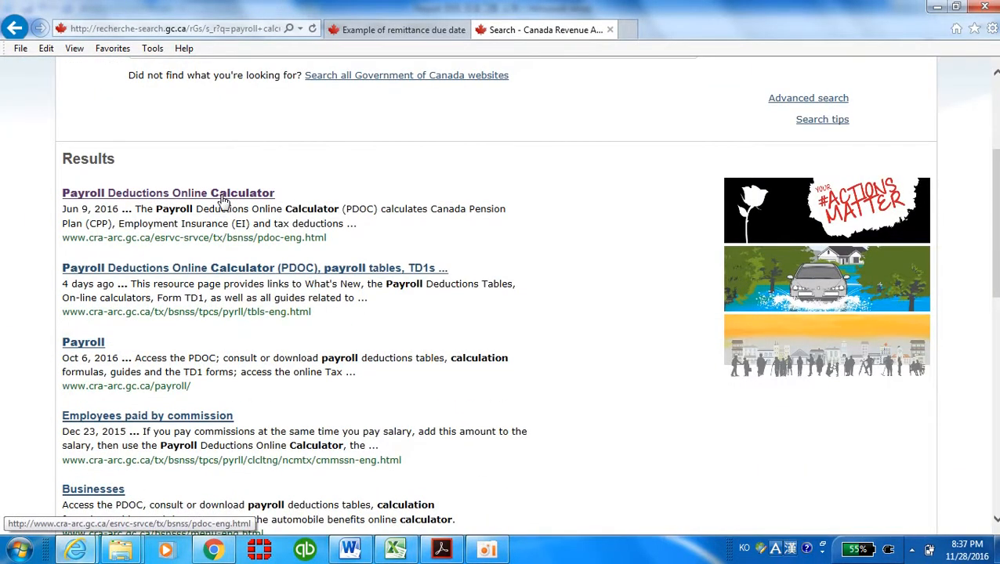
left_click(223, 200)
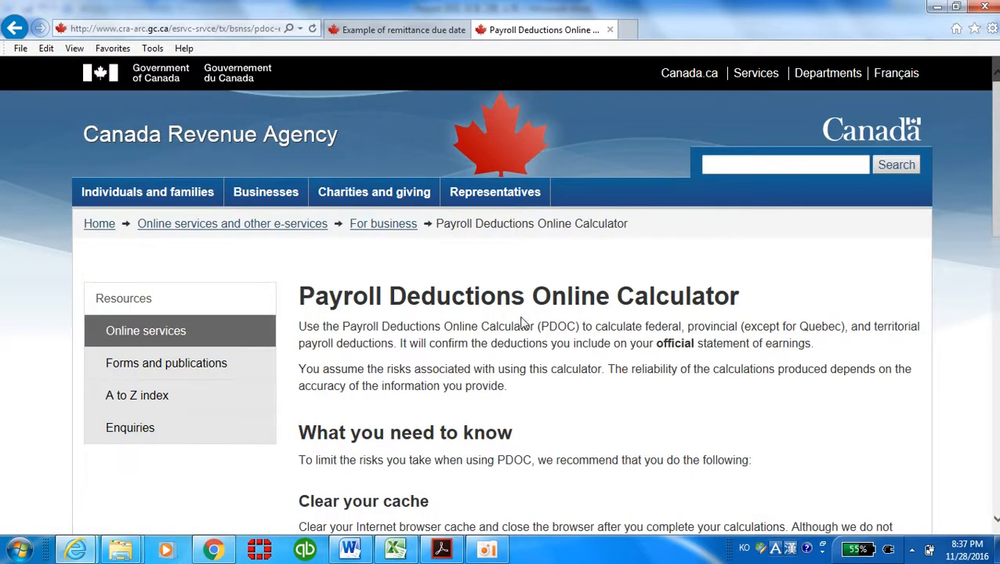
scroll(525, 317, "down", 2)
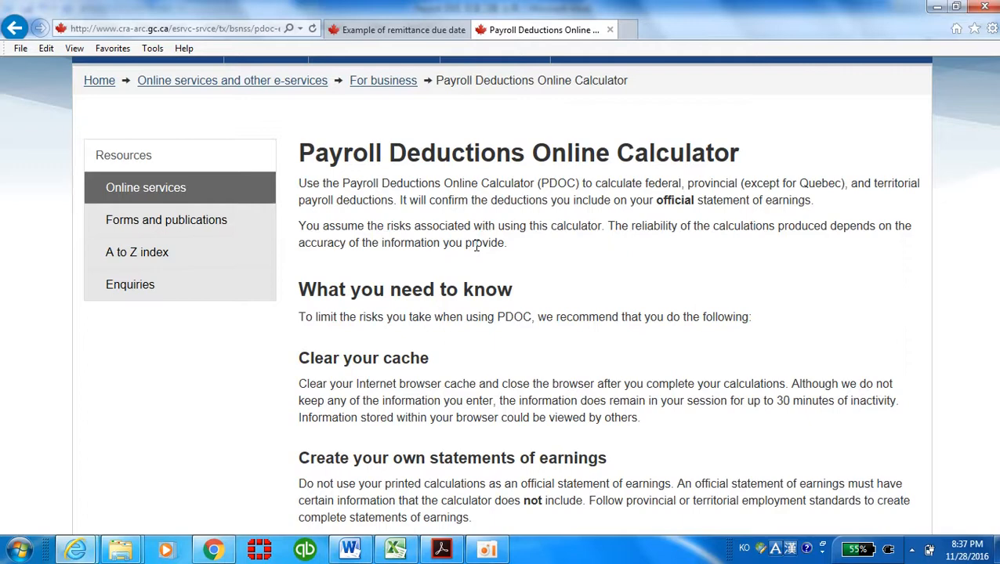
scroll(476, 245, "down", 2)
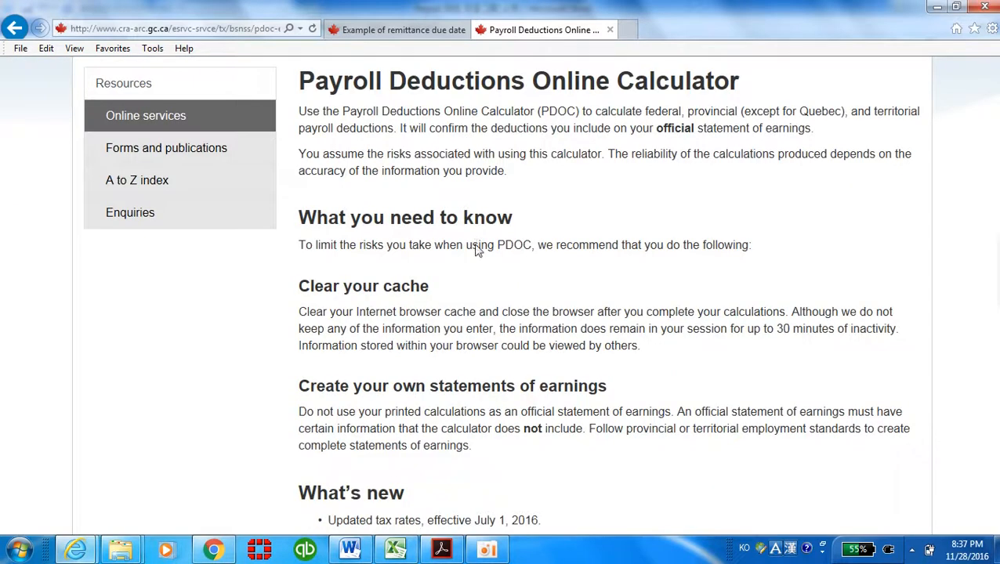
scroll(476, 247, "down", 3)
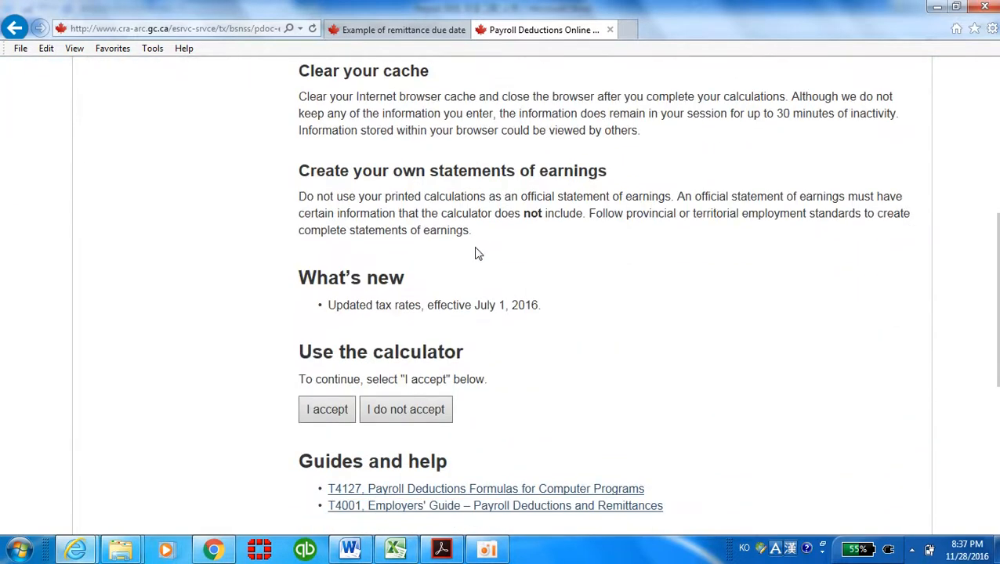
left_click(336, 418)
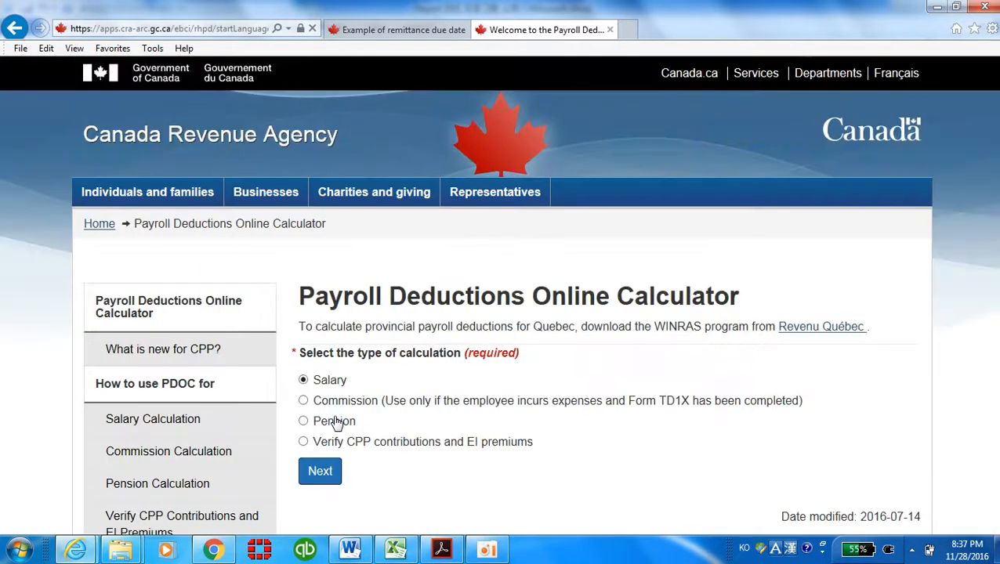
Step: Begin a Salary calculation and fill in the employee's full name and the employer's name as ABC company
scroll(440, 401, "down", 3)
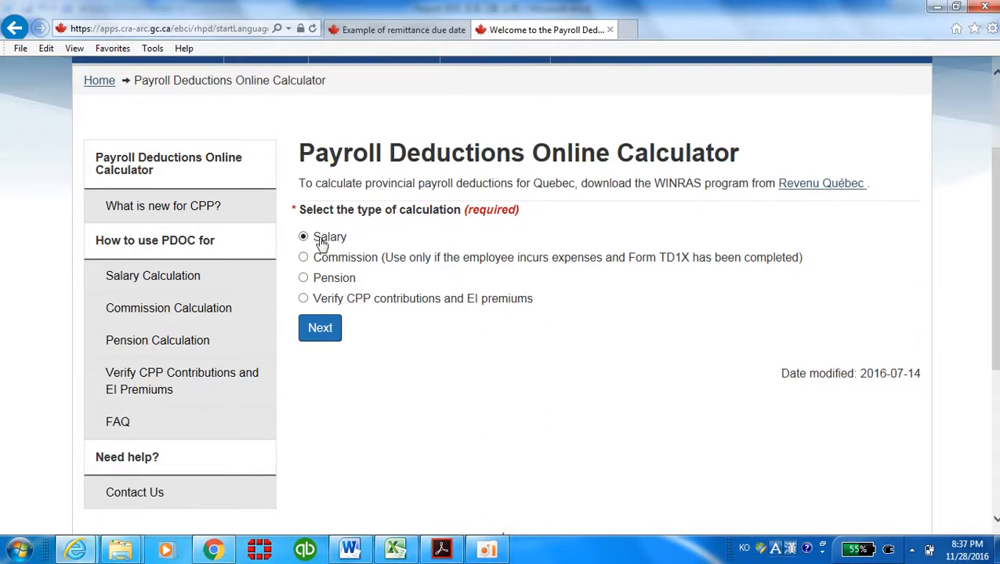
left_click(330, 336)
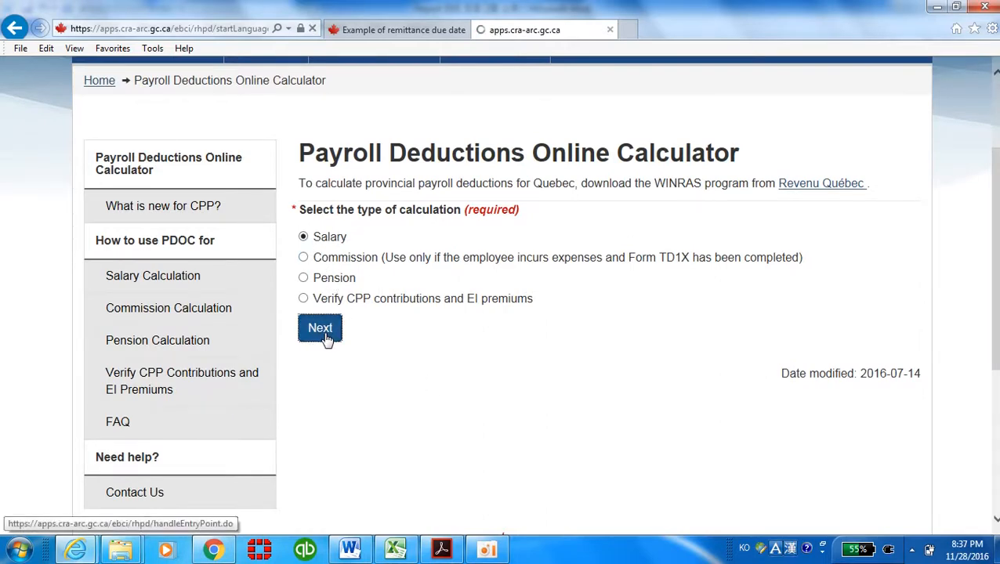
scroll(460, 359, "down", 1)
left_click(441, 306)
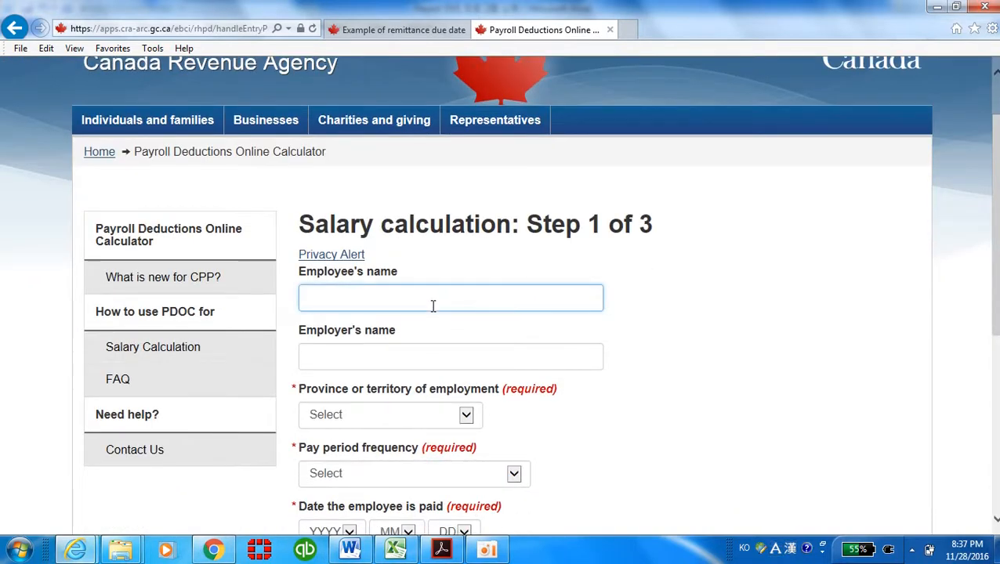
type("John ")
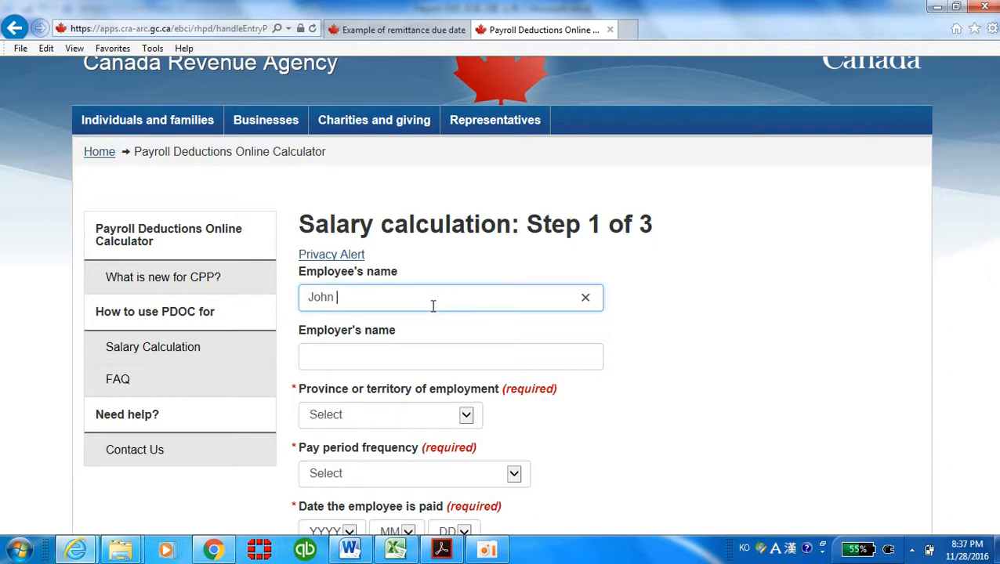
type("/Doe")
left_click(438, 362)
type("ABC c")
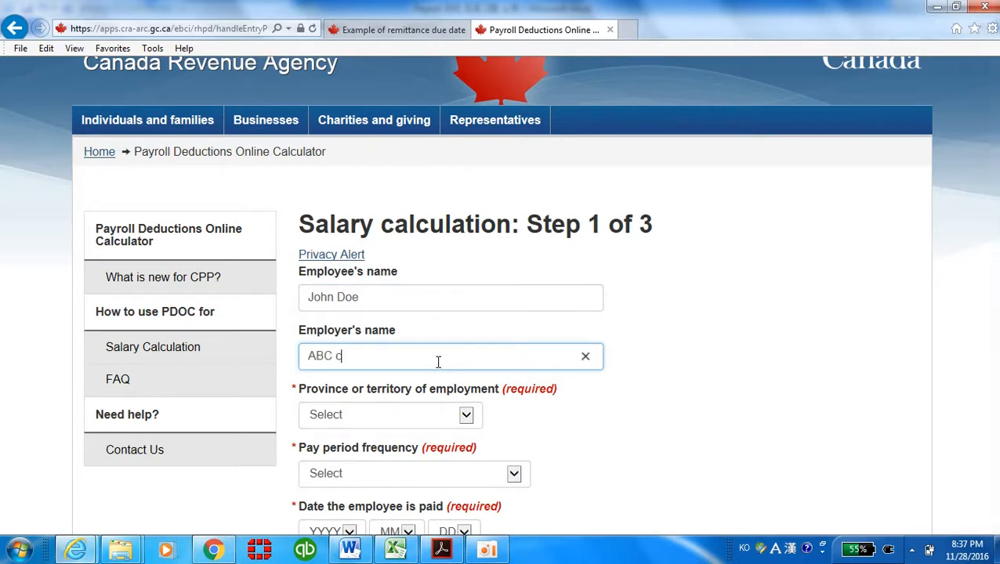
type("ompany")
Step: Set the province of employment to Alberta and the pay period frequency to Monthly (12 pay periods a year)
scroll(576, 403, "down", 3)
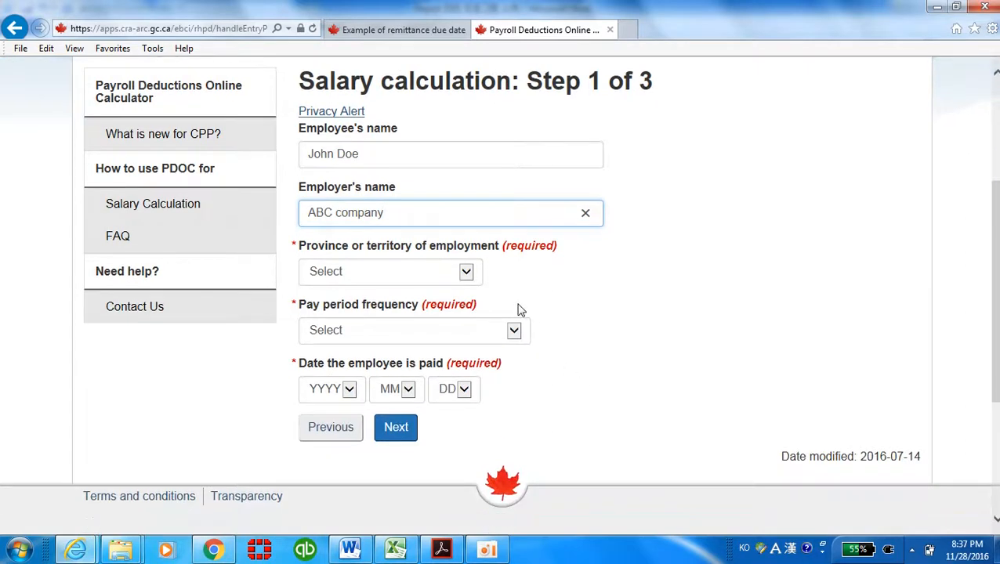
left_click(467, 272)
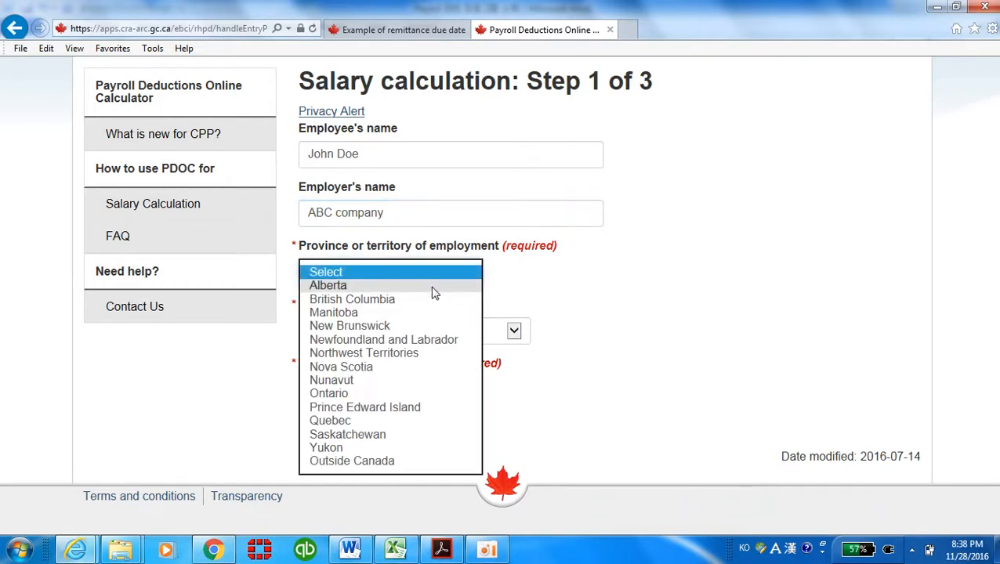
left_click(433, 290)
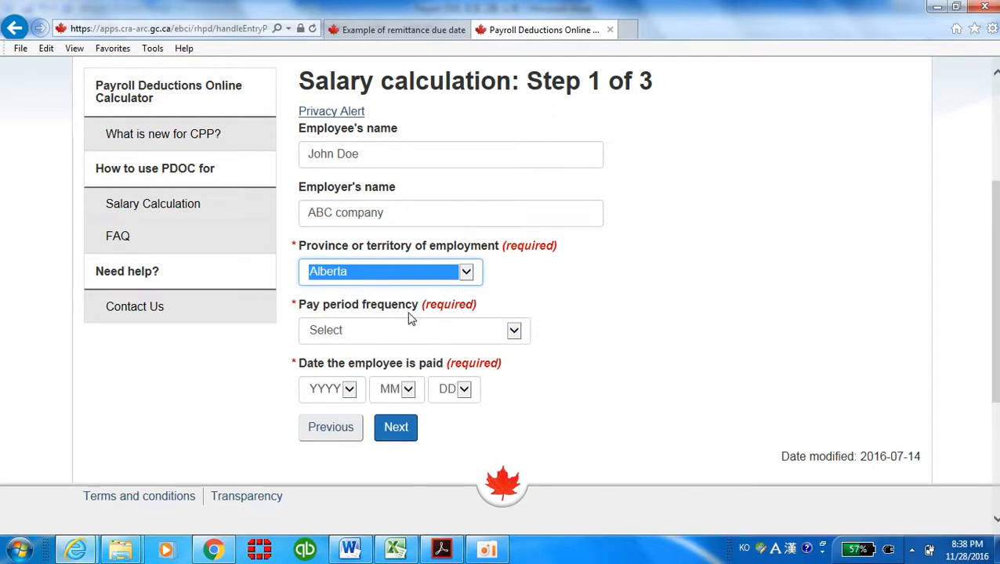
left_click(513, 333)
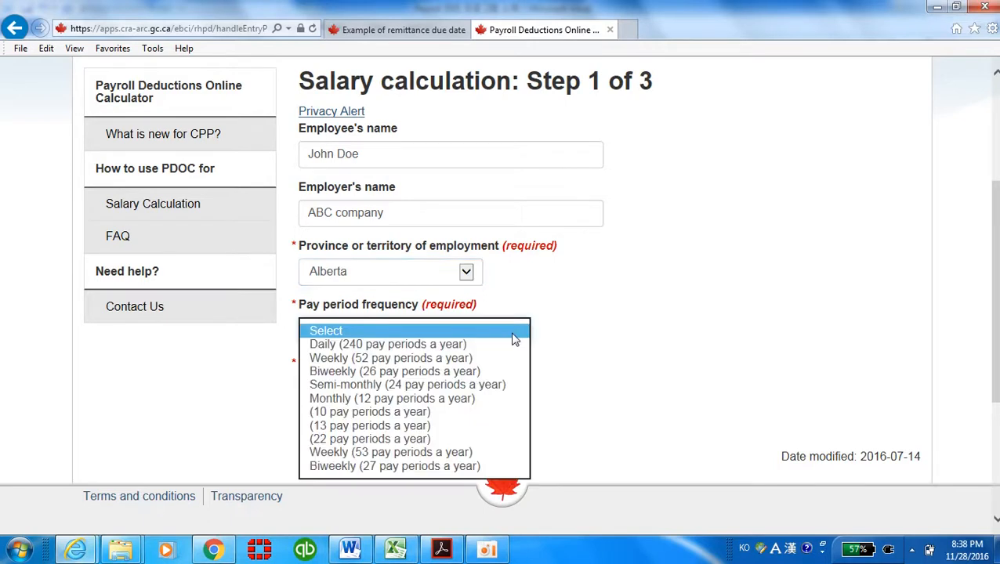
left_click(483, 400)
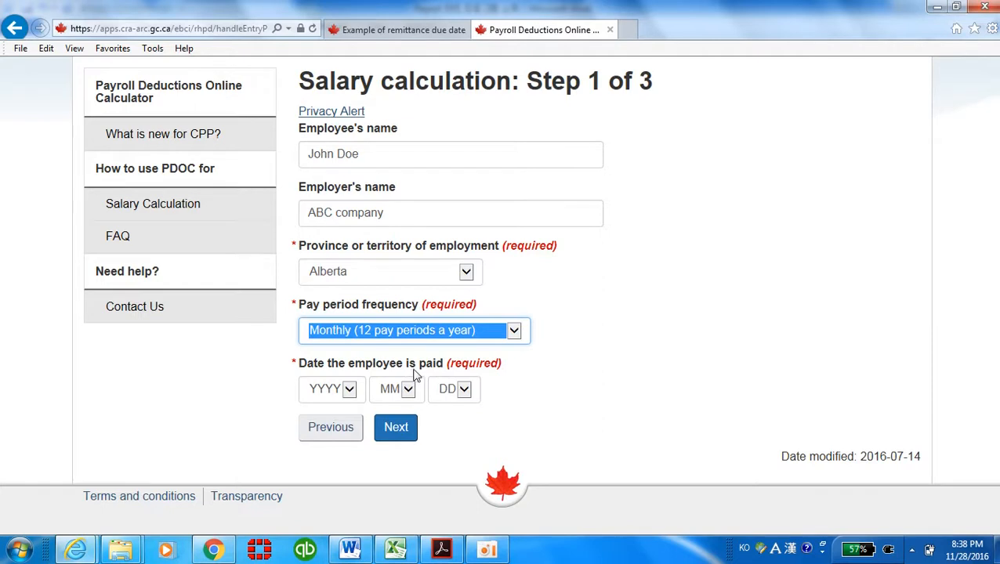
Step: Set the date the employee is paid to 2016-01-25 and continue to step 2 of the salary calculation
left_click(353, 394)
left_click(352, 405)
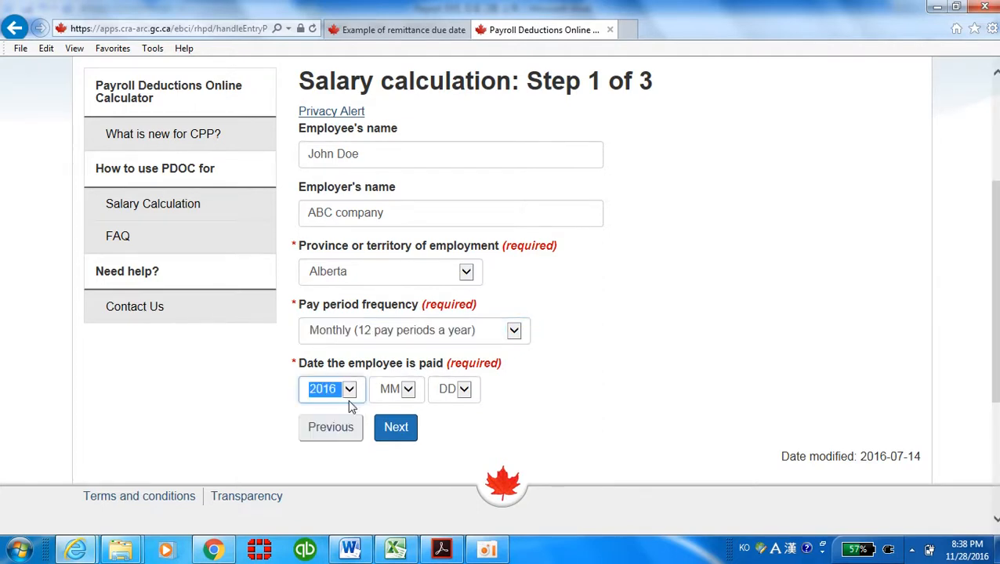
left_click(407, 397)
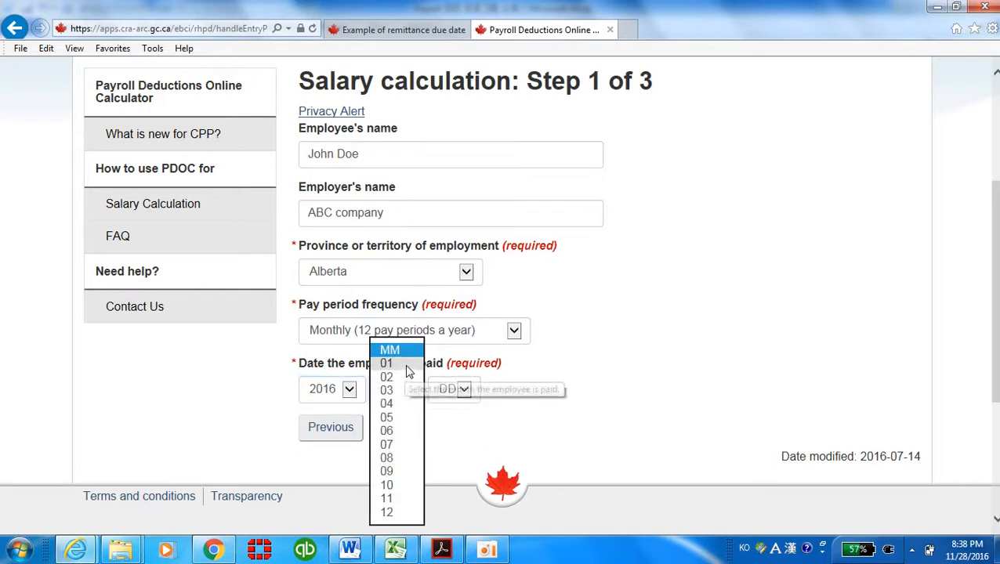
left_click(407, 365)
left_click(464, 390)
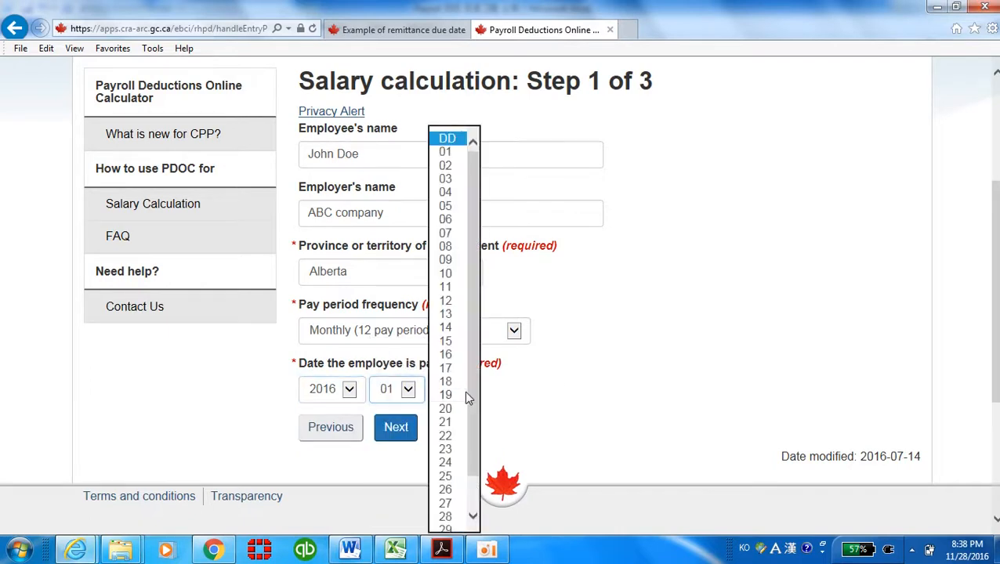
left_click(445, 476)
left_click(407, 429)
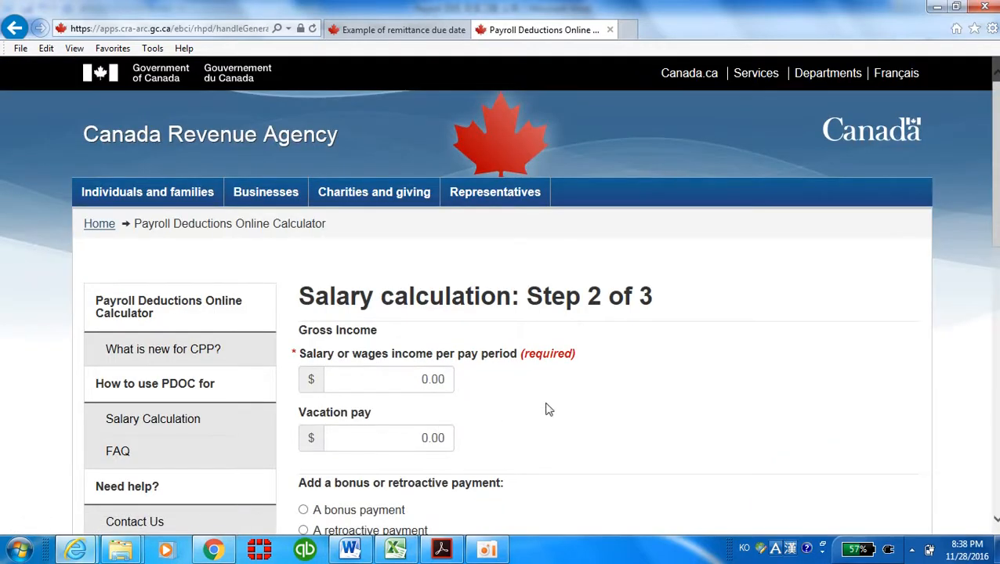
Step: Enter 2500 as the salary per pay period, leave the other income options at their defaults, and continue to step 3
scroll(563, 402, "down", 2)
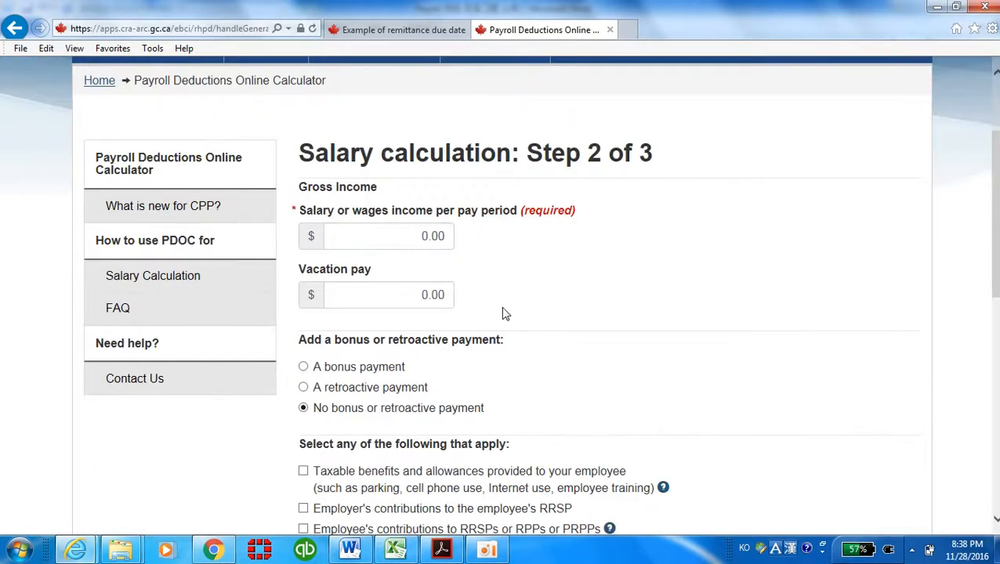
left_click(413, 240)
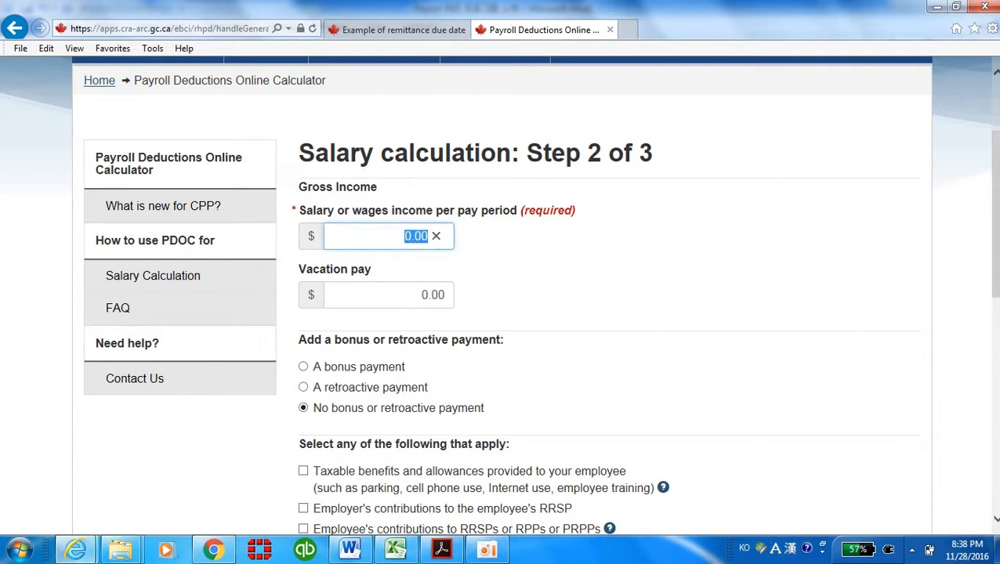
type("2500")
left_click(636, 337)
scroll(635, 333, "down", 4)
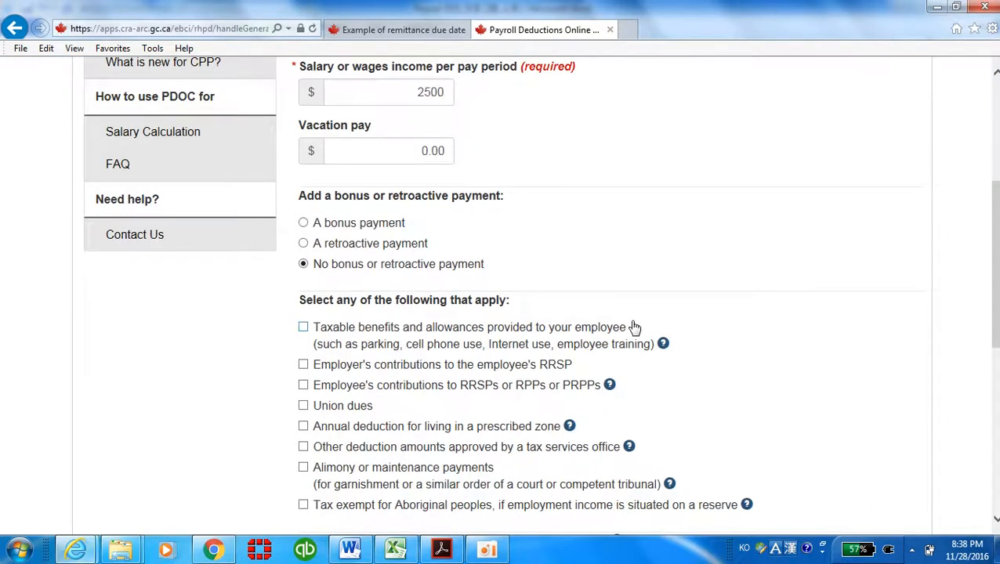
scroll(633, 328, "down", 5)
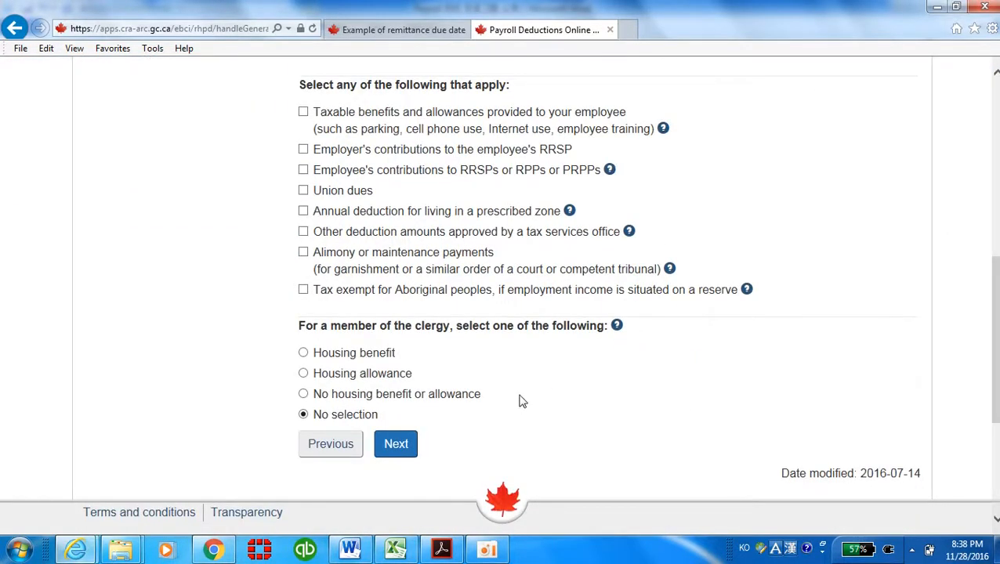
left_click(400, 447)
scroll(678, 392, "down", 3)
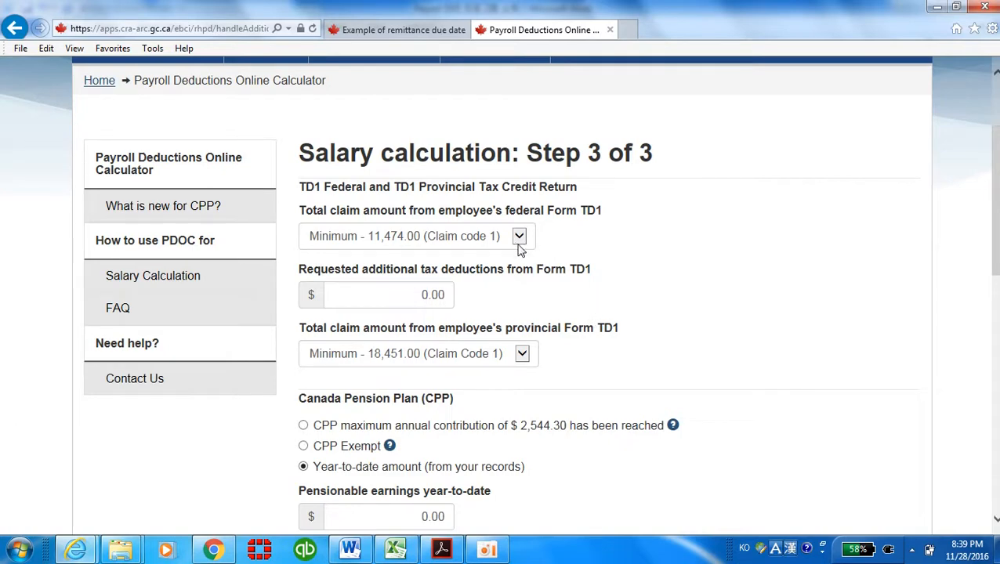
scroll(530, 266, "down", 1)
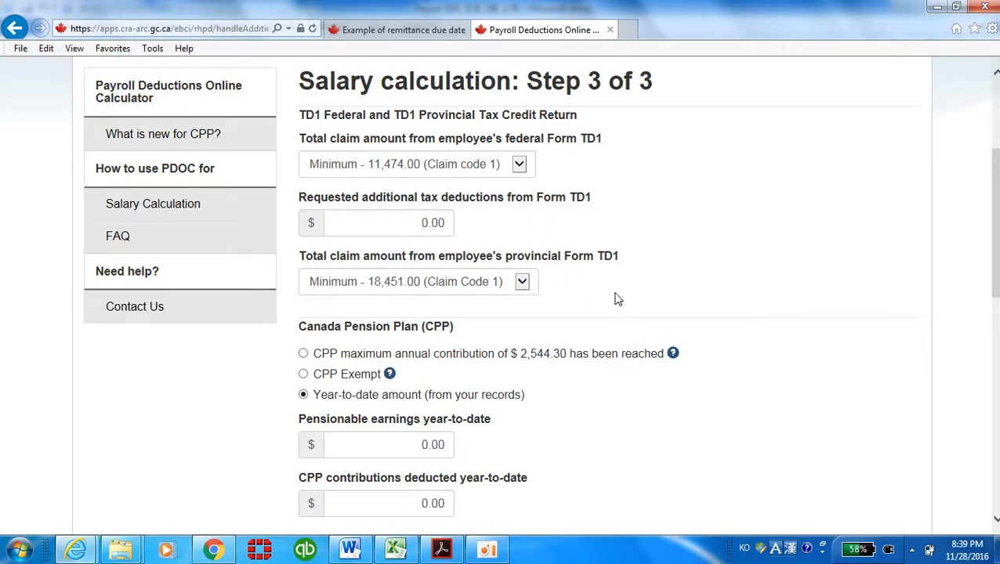
Step: Keep the TD1, CPP and employer EI rate defaults, leave EI on Year-to-date amount, and calculate the salary deductions
scroll(615, 303, "down", 2)
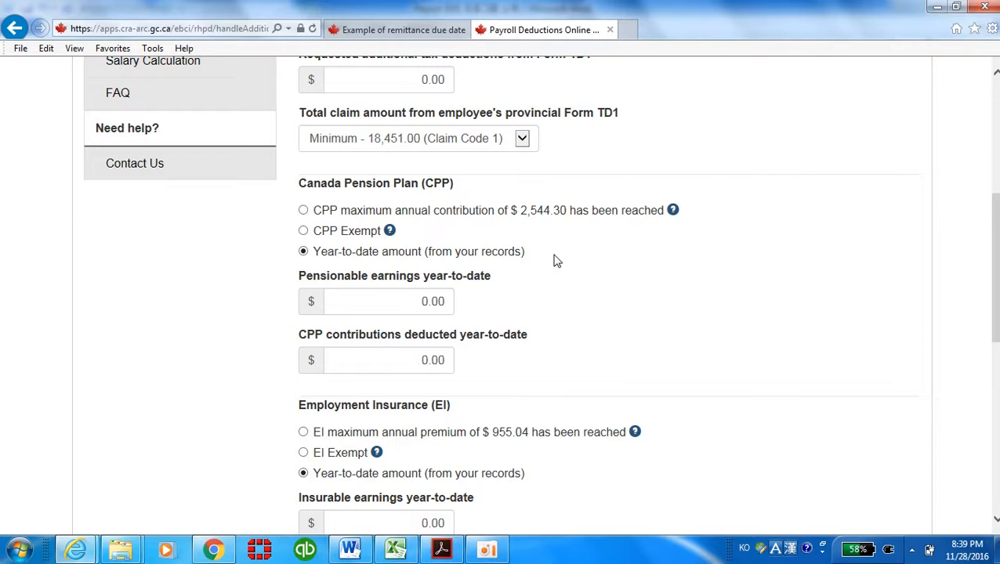
scroll(553, 260, "down", 3)
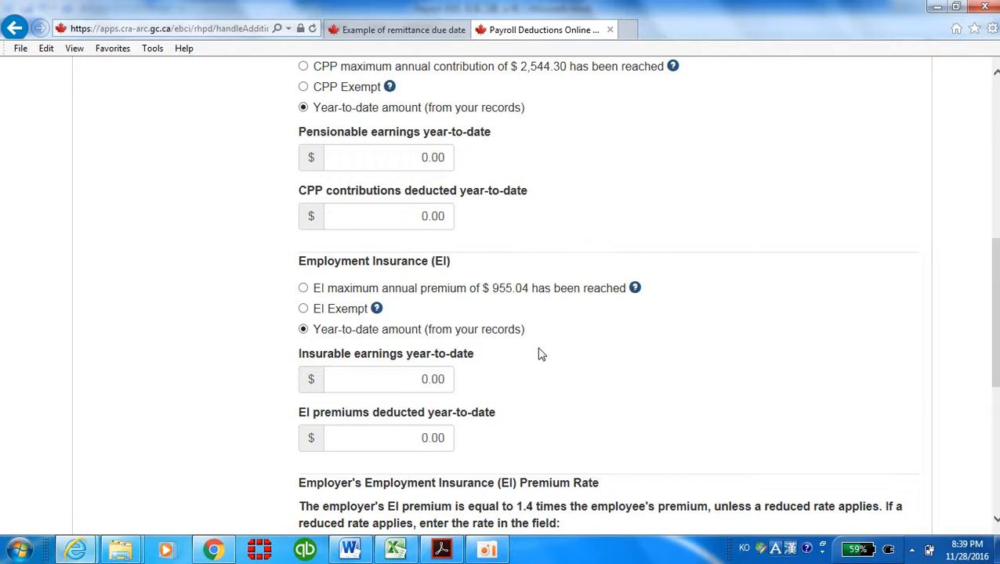
scroll(539, 354, "down", 2)
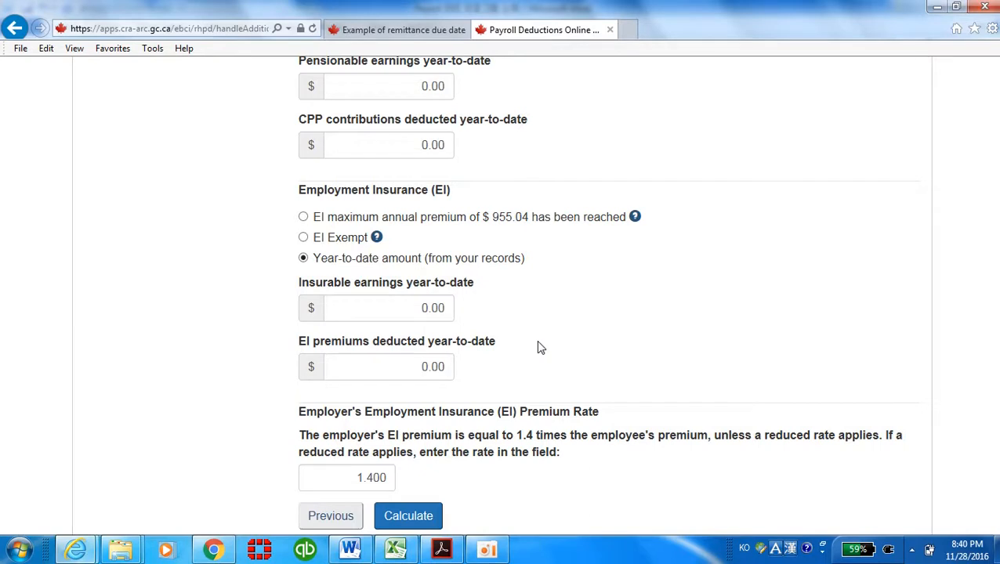
left_click(304, 239)
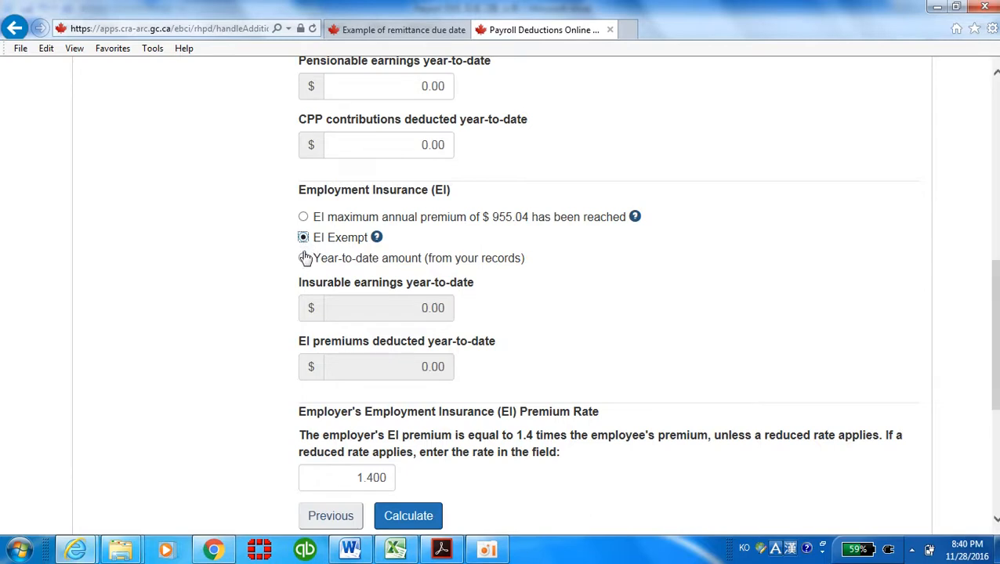
left_click(304, 259)
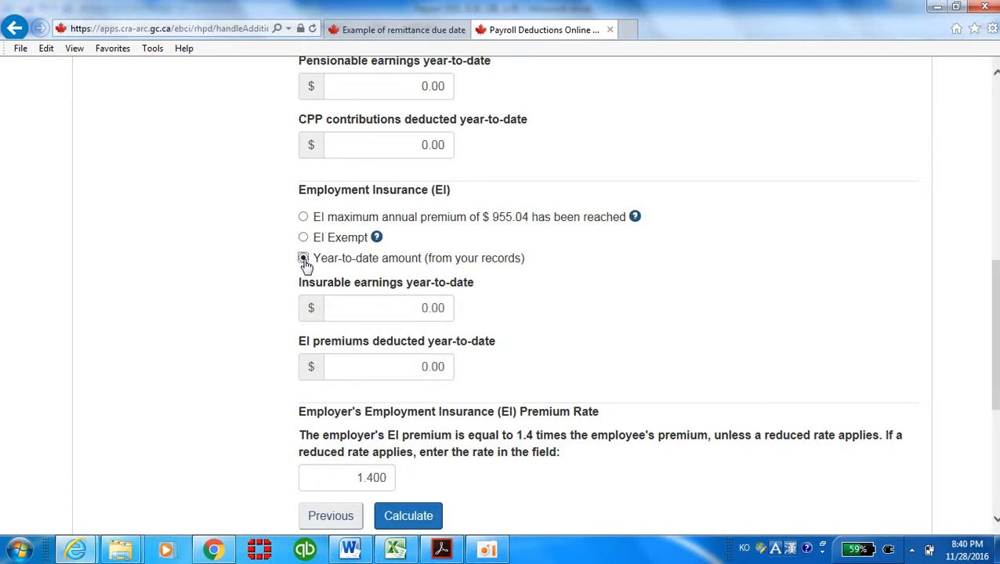
scroll(529, 332, "down", 2)
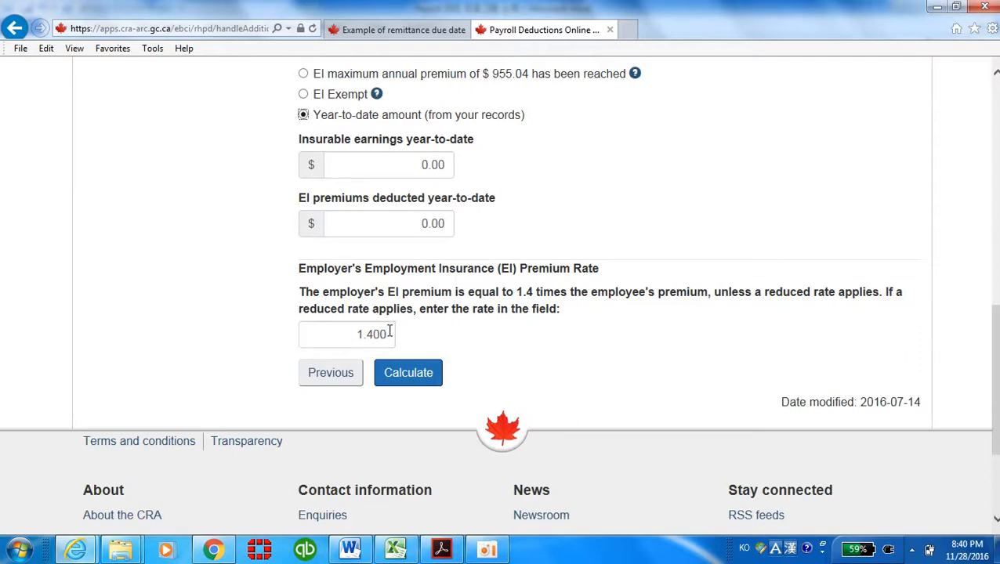
left_click(414, 374)
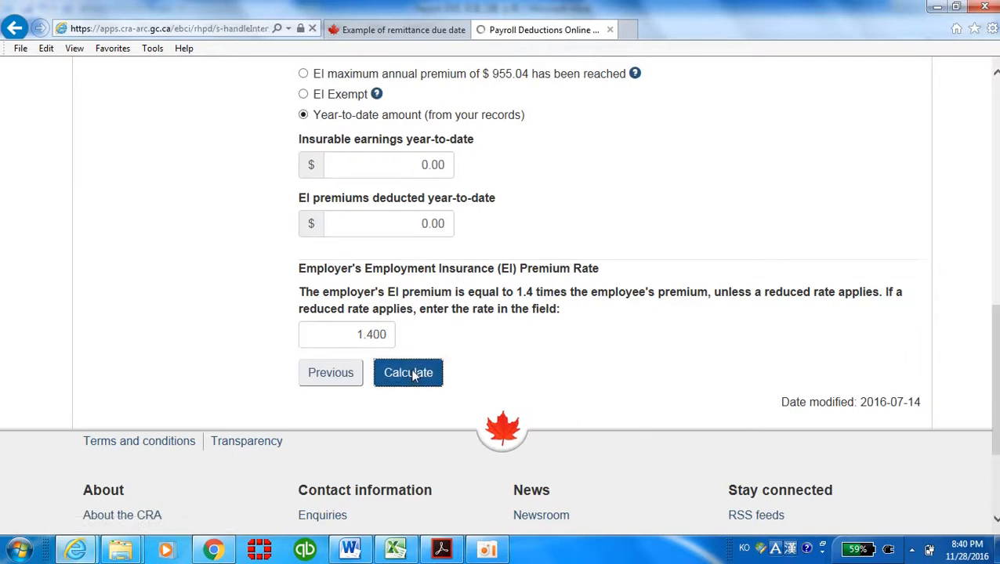
Step: Review the salary calculation result, including the tax, CPP and EI deductions, net amount and year-to-date amounts
scroll(678, 356, "down", 1)
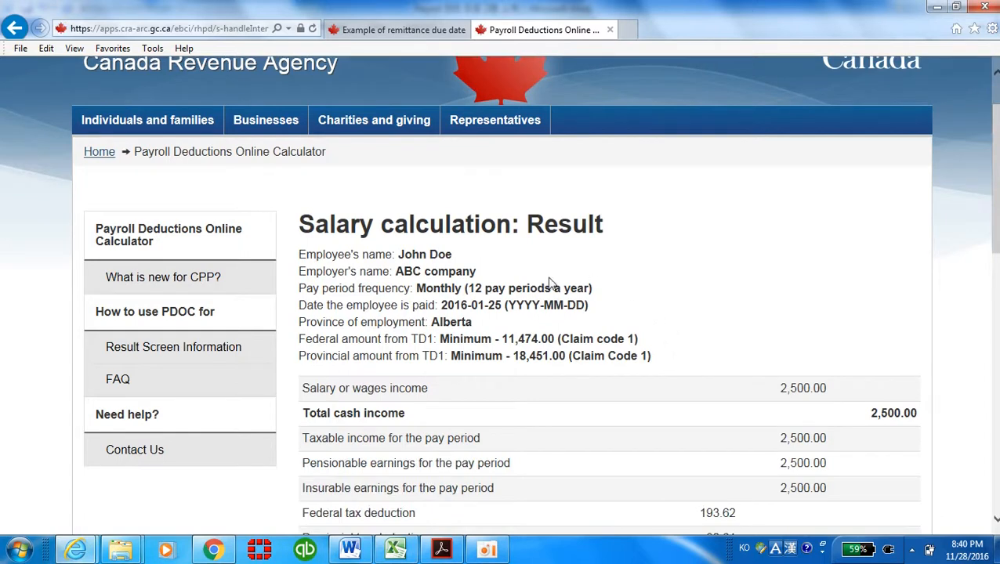
scroll(691, 285, "down", 1)
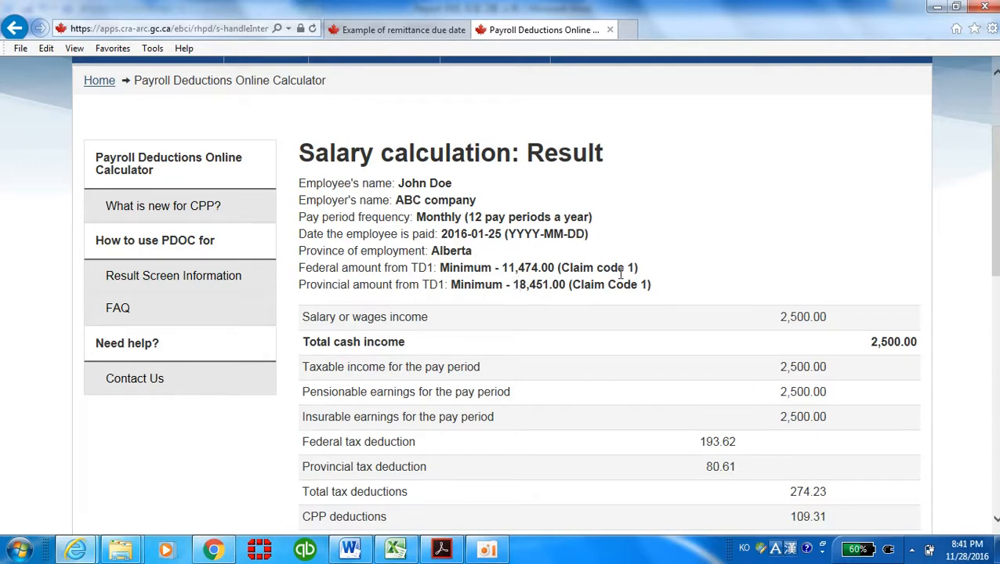
scroll(679, 282, "down", 3)
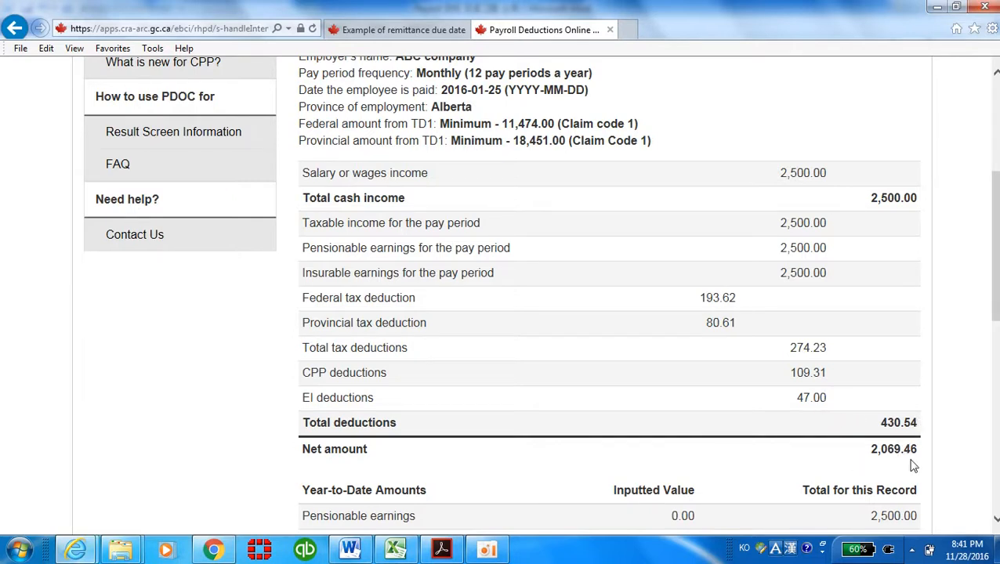
scroll(944, 447, "down", 1)
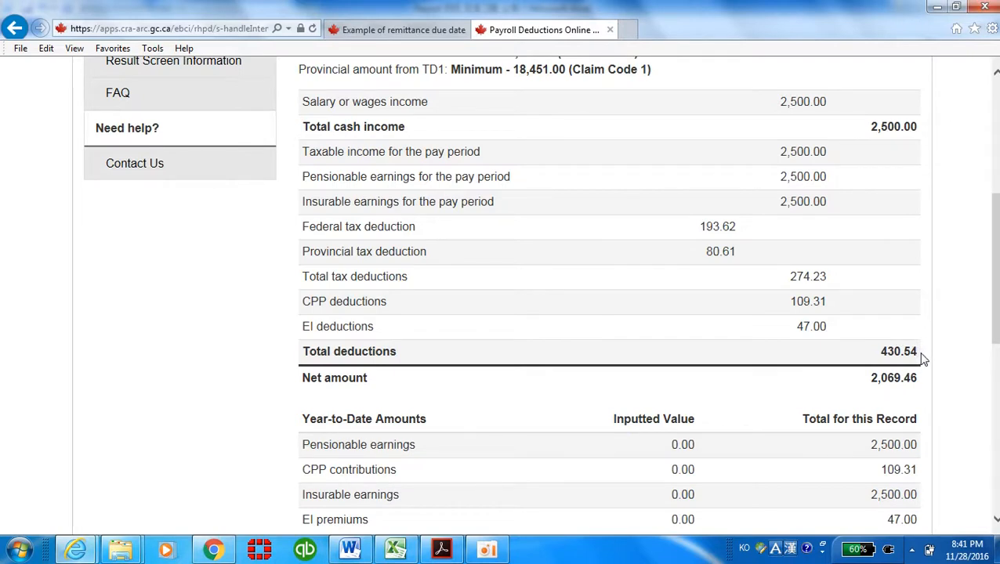
scroll(925, 358, "down", 2)
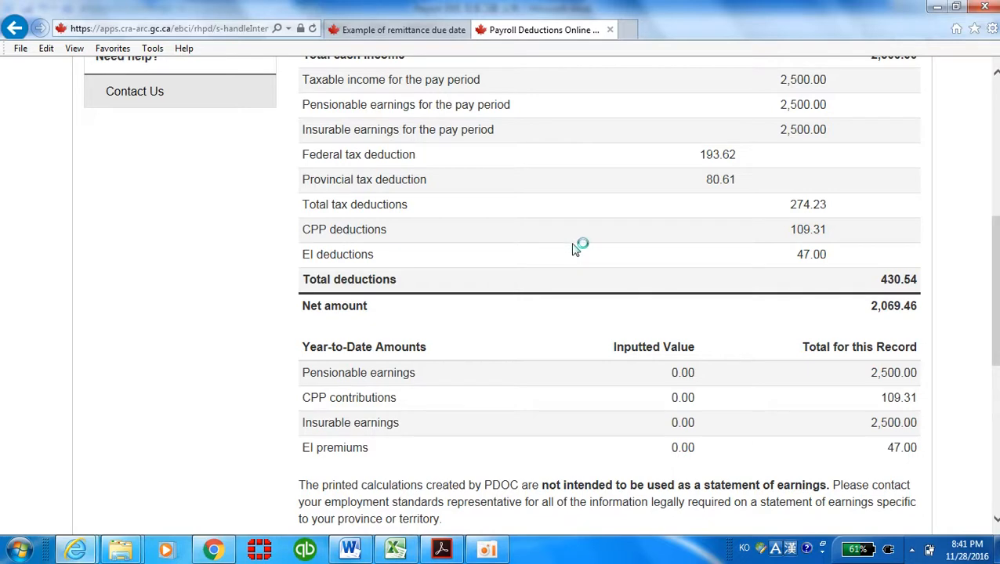
scroll(574, 249, "down", 5)
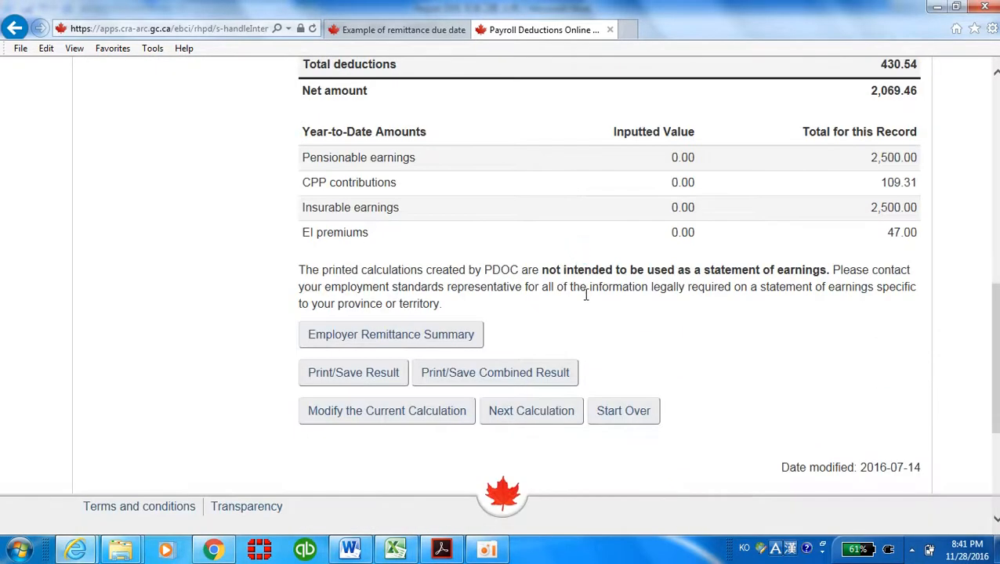
Step: Generate the combined employee and employer result as a PDF and open it in Adobe Acrobat Reader
left_click(524, 379)
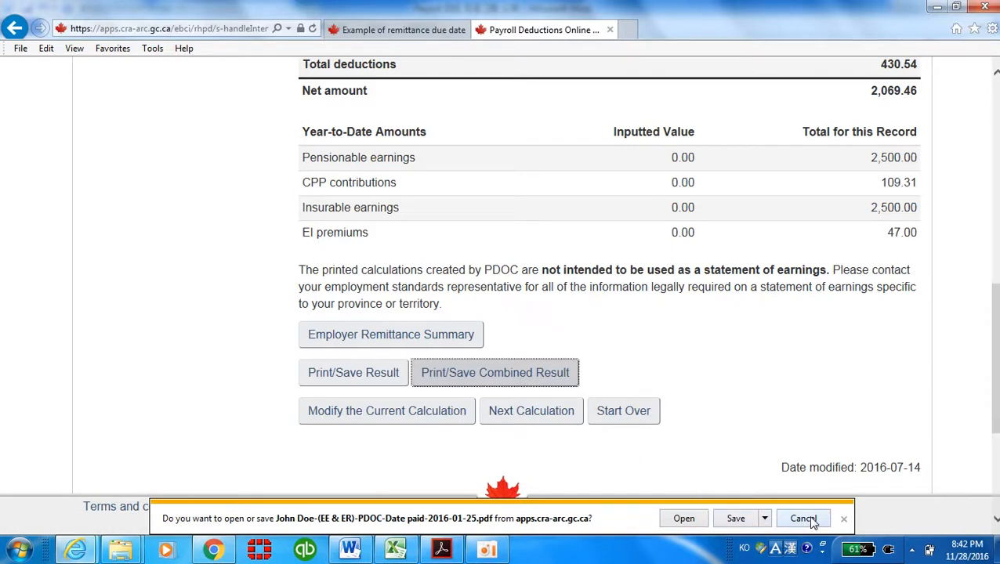
left_click(843, 518)
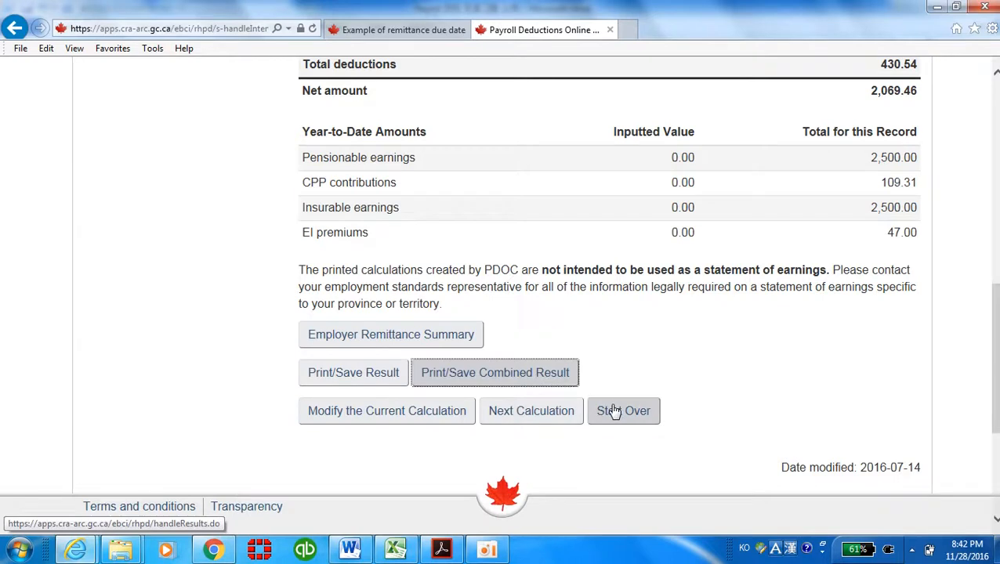
scroll(604, 409, "down", 1)
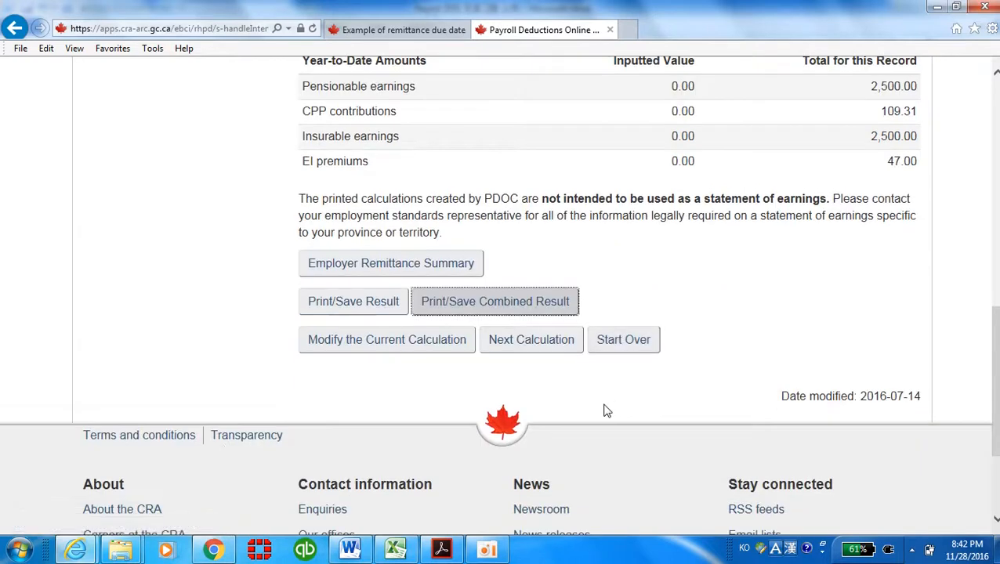
left_click(503, 310)
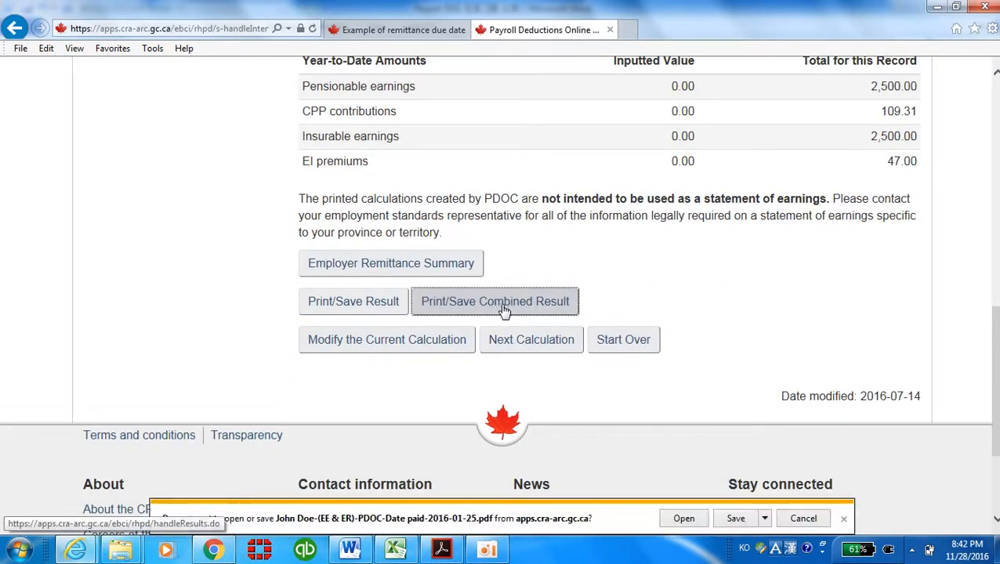
left_click(682, 520)
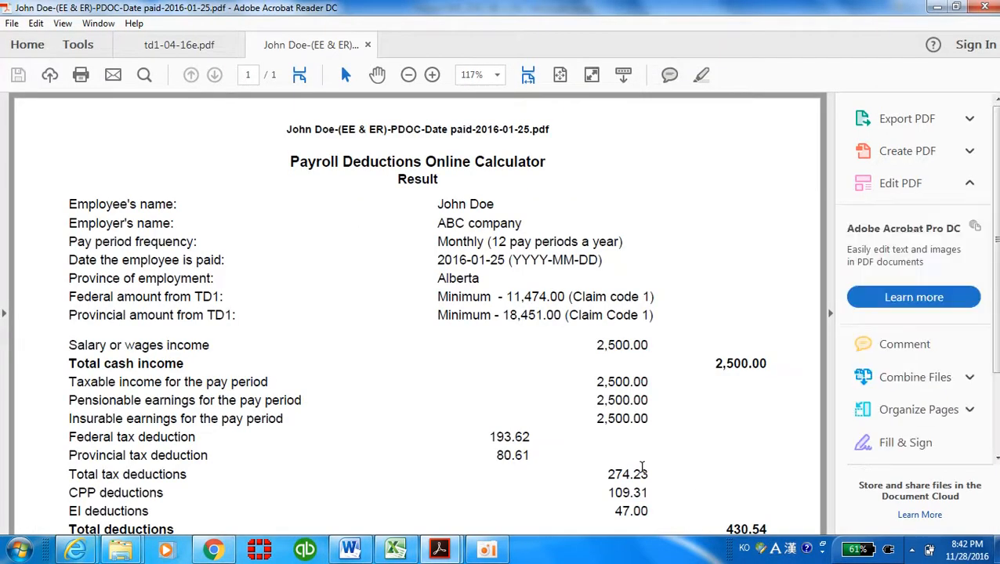
Step: Examine the employee's income, tax, CPP and EI deductions and net amount in the combined result PDF
scroll(698, 415, "down", 1)
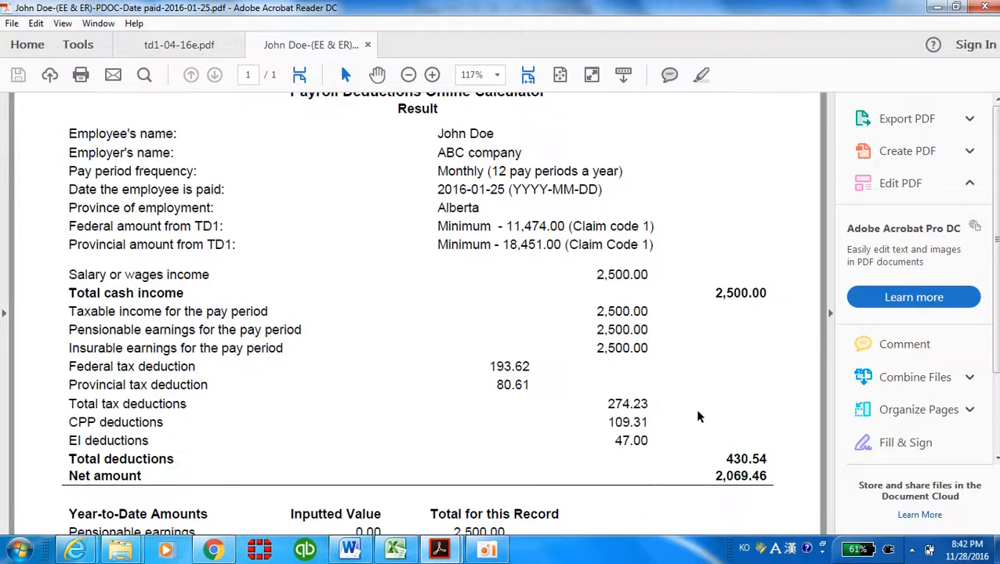
scroll(698, 417, "up", 1)
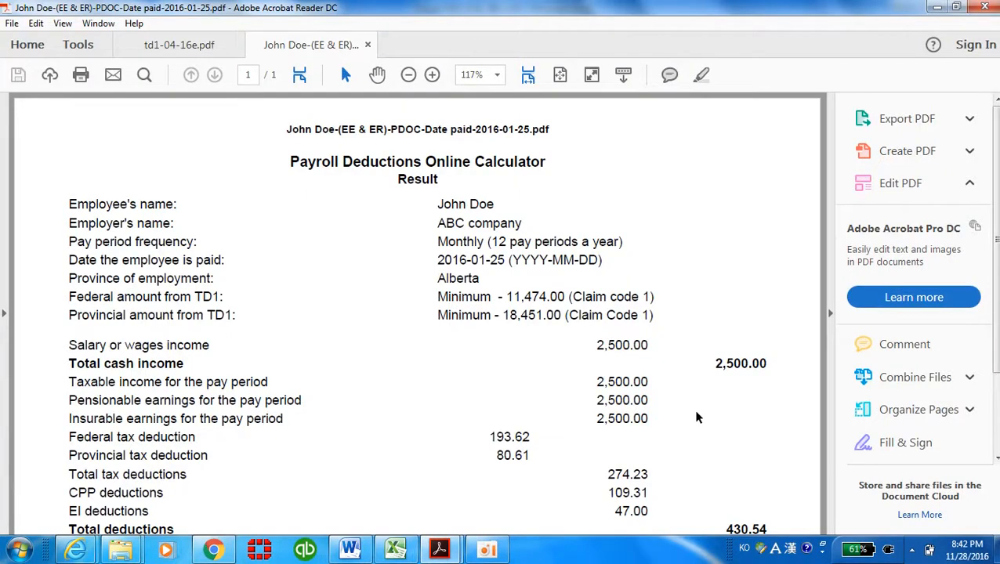
scroll(698, 417, "down", 1)
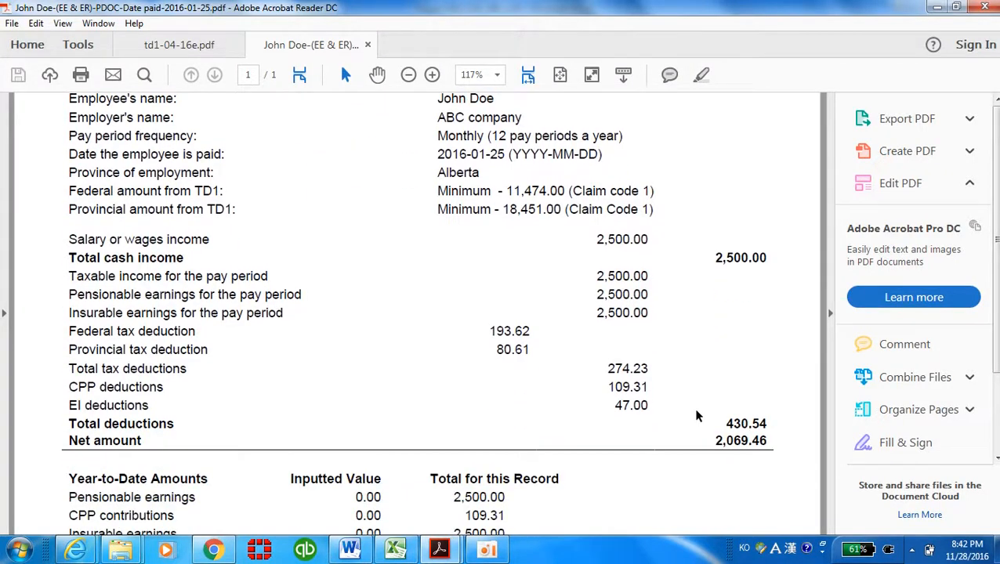
scroll(698, 416, "down", 1)
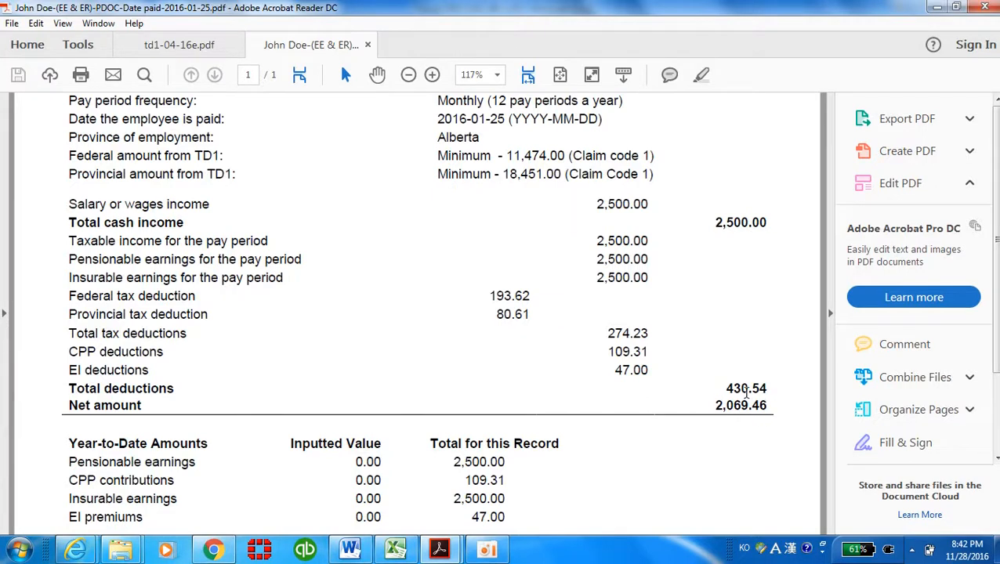
scroll(778, 423, "down", 1)
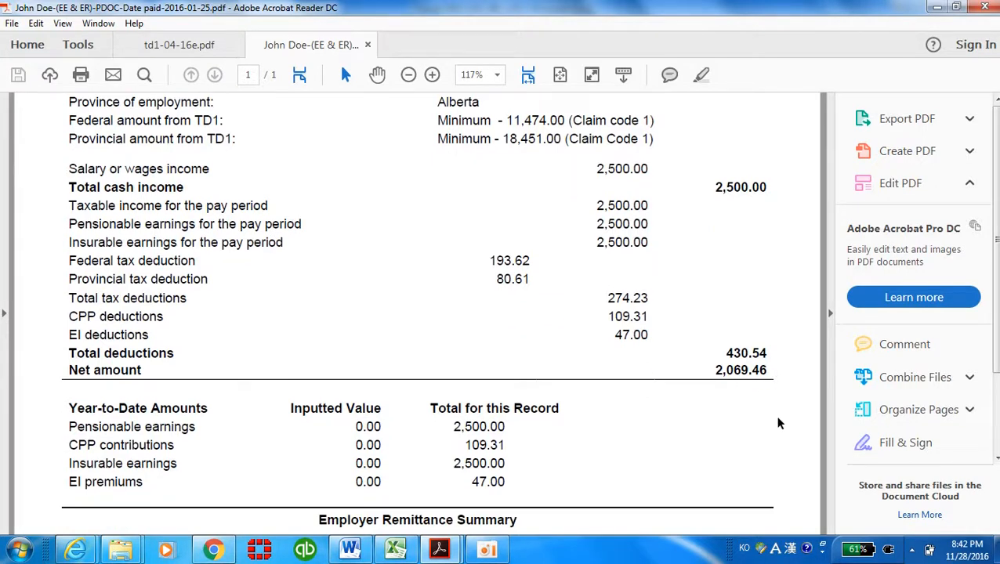
scroll(778, 423, "down", 1)
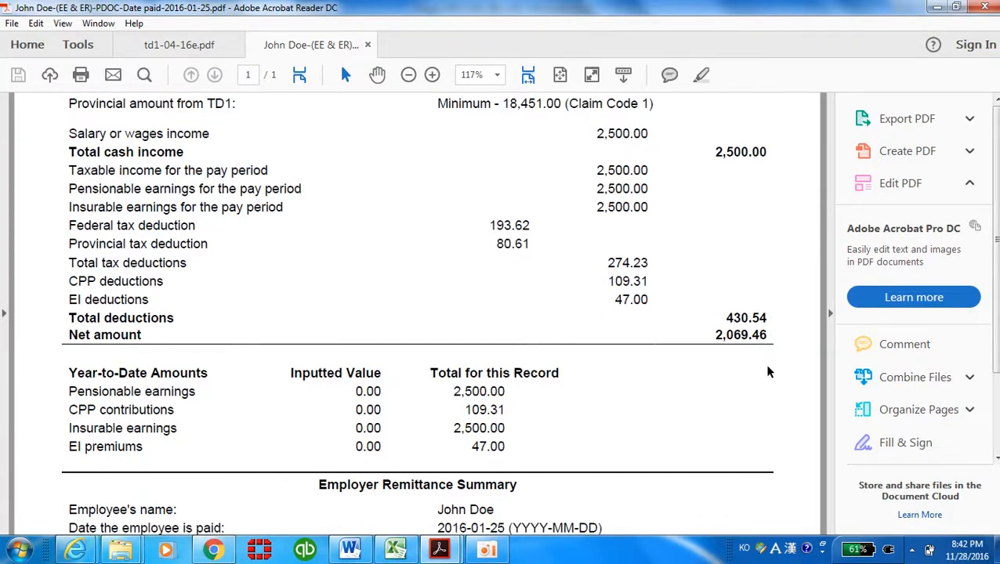
scroll(768, 372, "down", 1)
scroll(768, 372, "down", 5)
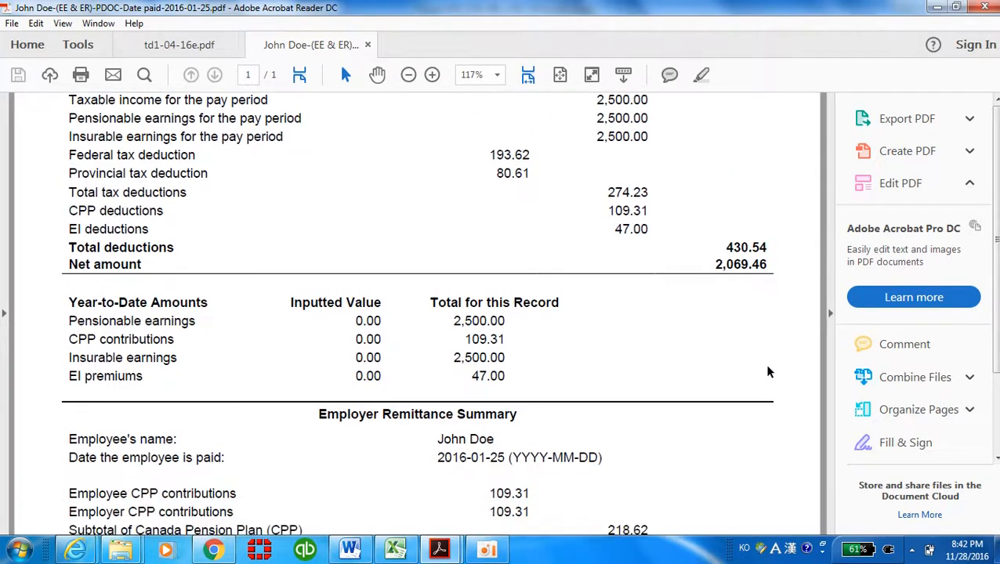
Step: Examine the Employer Remittance Summary for the CPP, EI and tax amounts to remit, comparing it with the employee's deductions and net amount
scroll(768, 373, "down", 1)
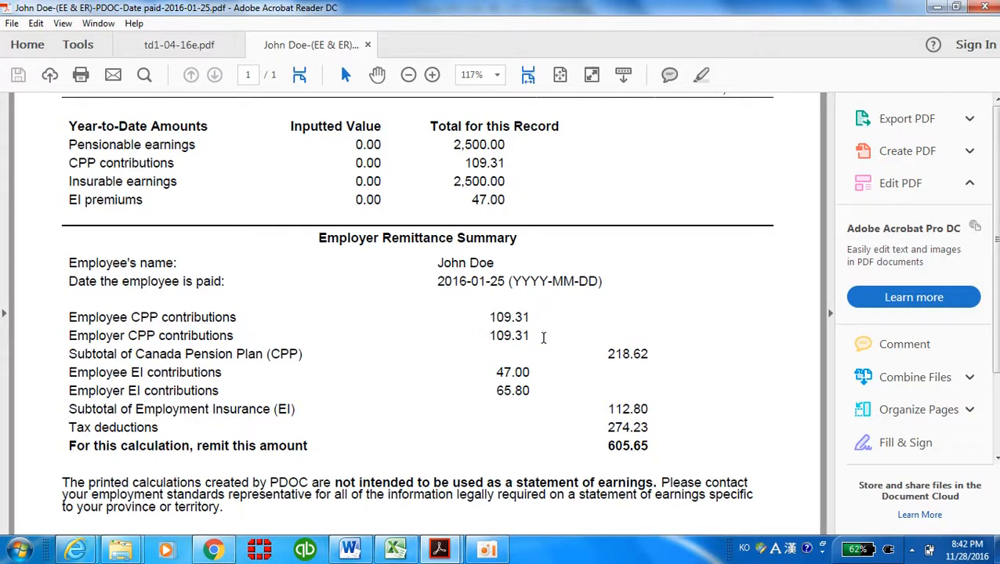
scroll(532, 372, "up", 5)
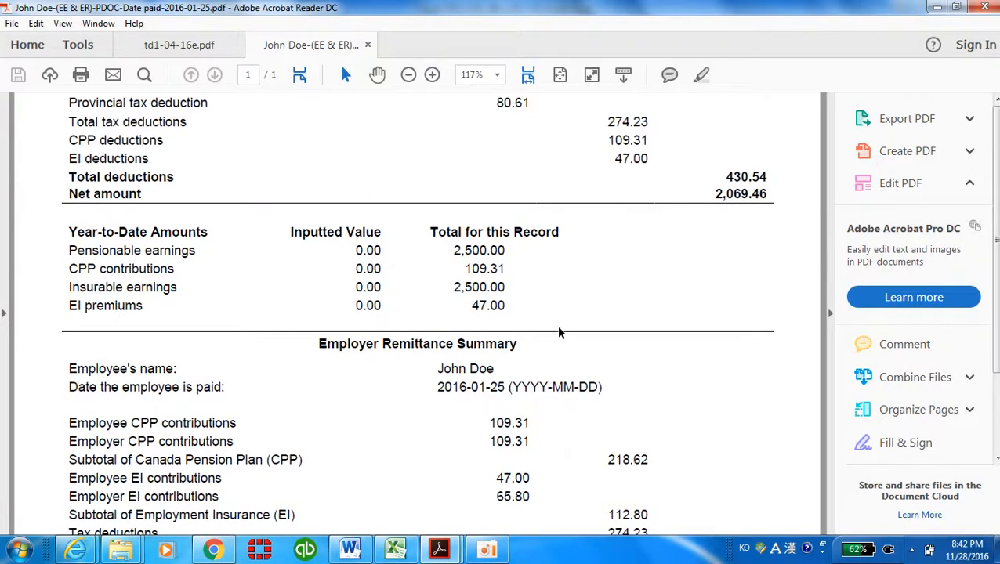
scroll(580, 376, "down", 3)
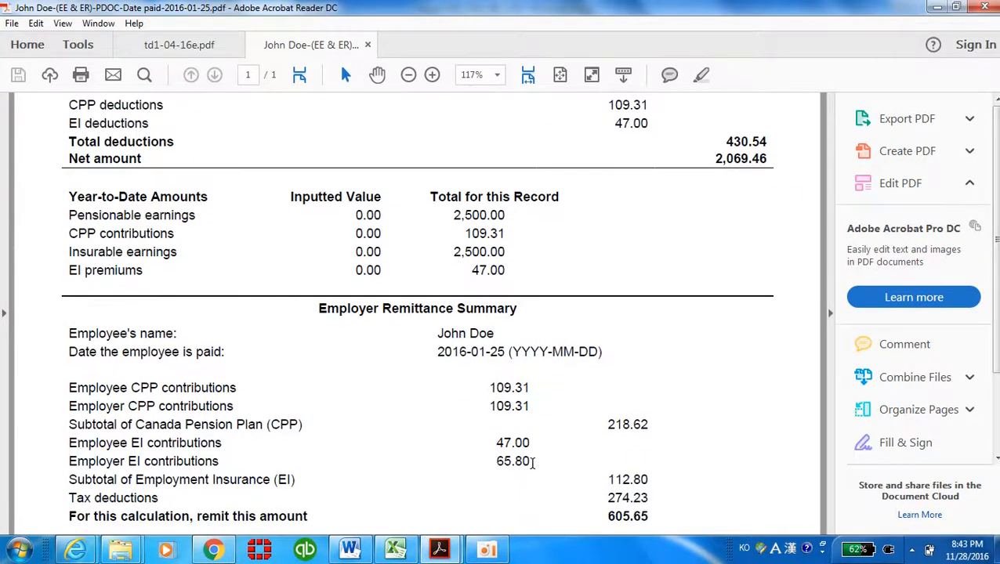
scroll(536, 461, "down", 1)
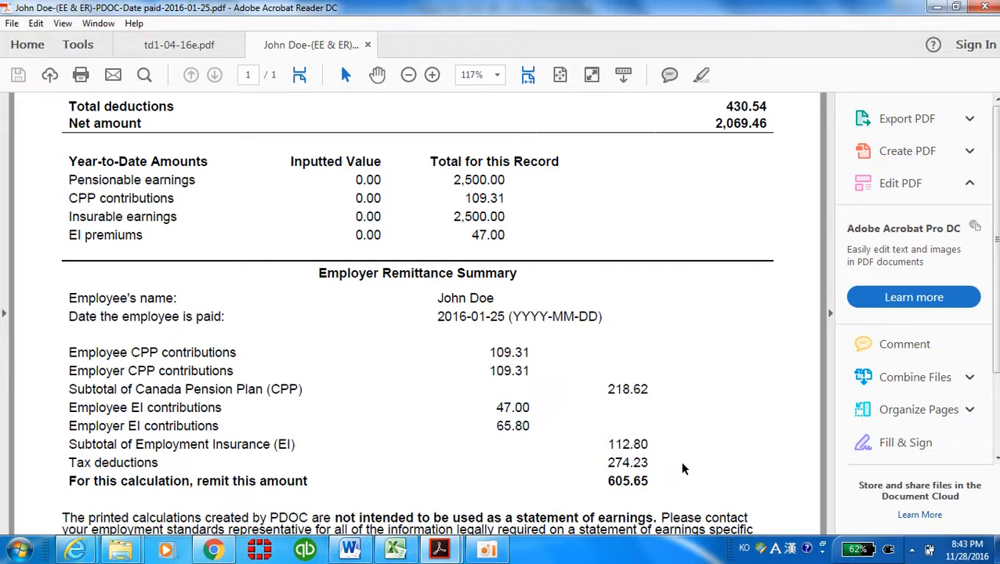
scroll(685, 464, "up", 3)
scroll(686, 462, "up", 4)
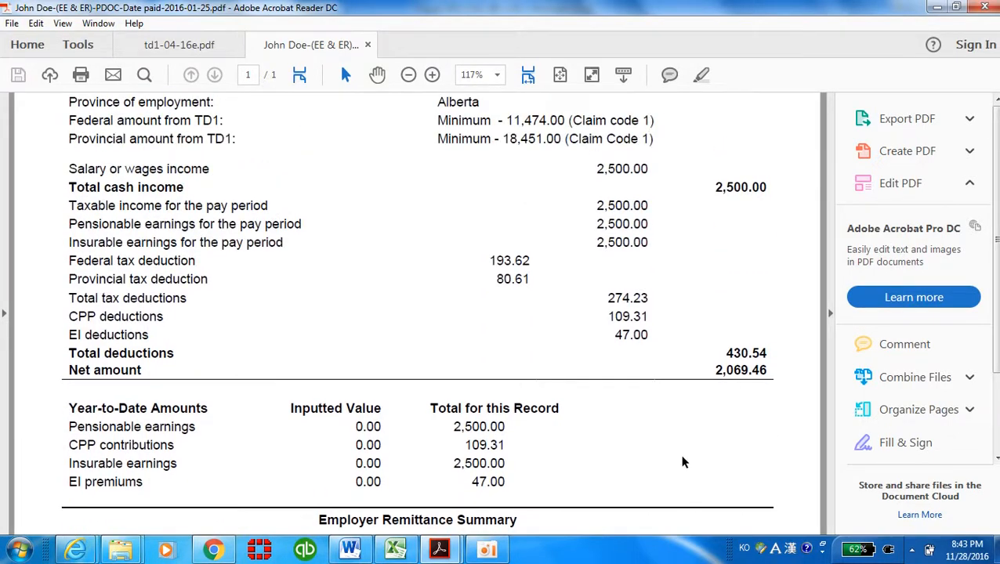
scroll(683, 462, "up", 4)
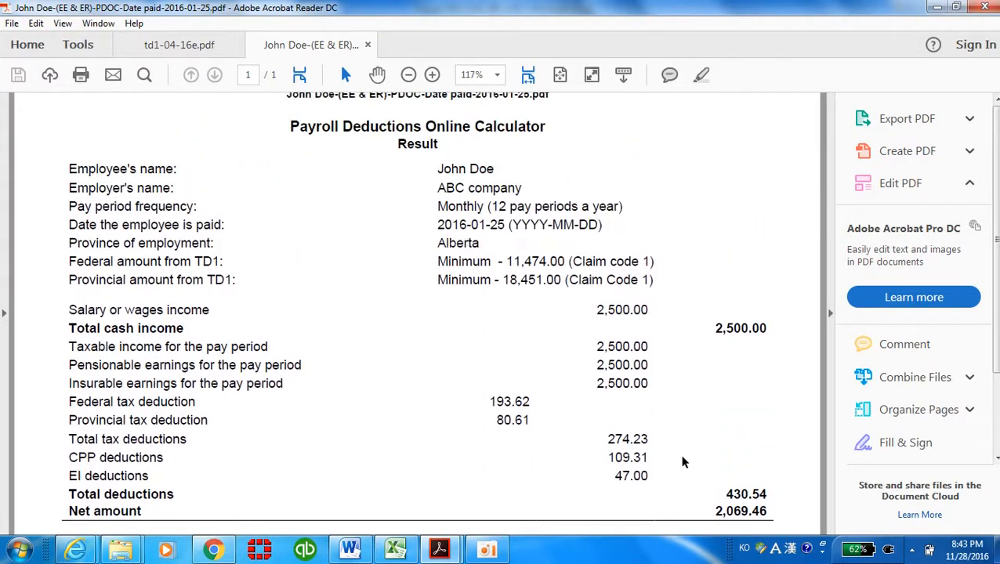
scroll(682, 462, "down", 5)
scroll(682, 461, "down", 5)
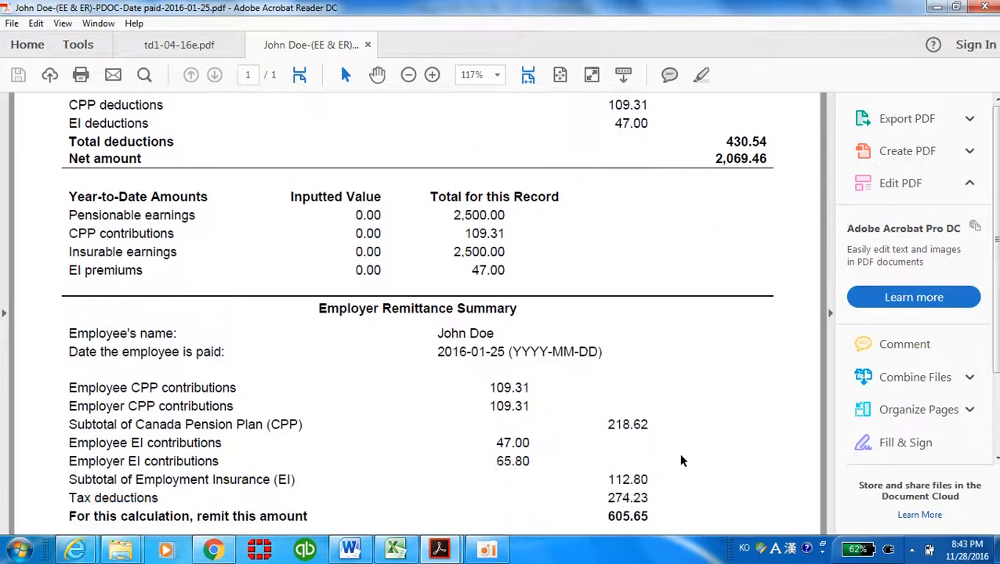
scroll(682, 461, "up", 2)
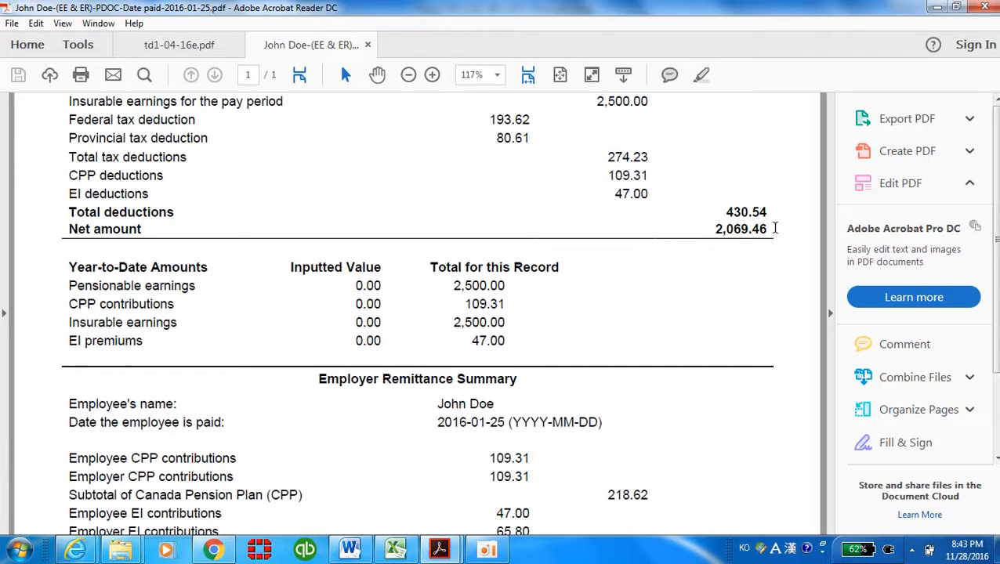
scroll(748, 357, "down", 4)
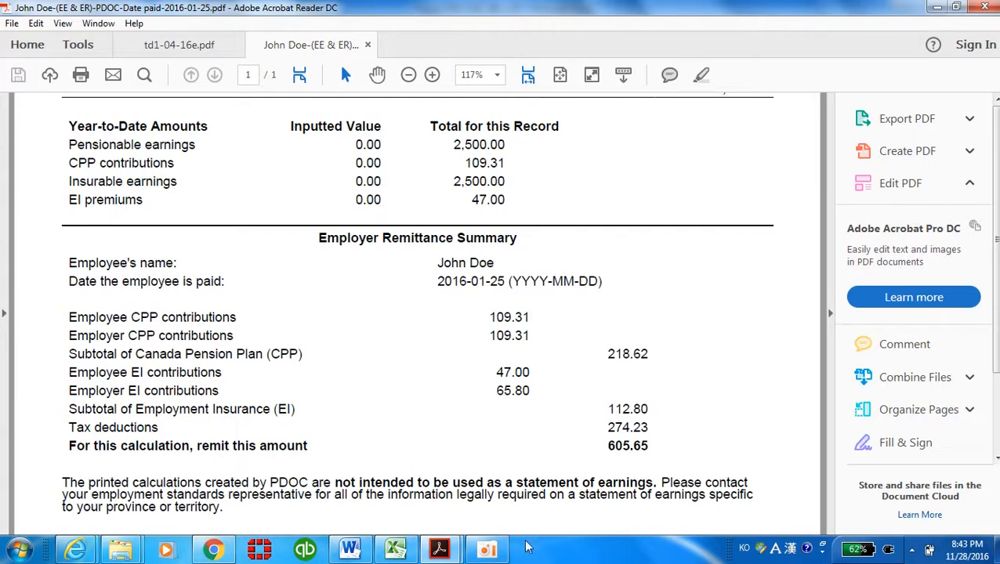
Step: Switch to the payroll program introduction document in Microsoft Word
left_click(360, 551)
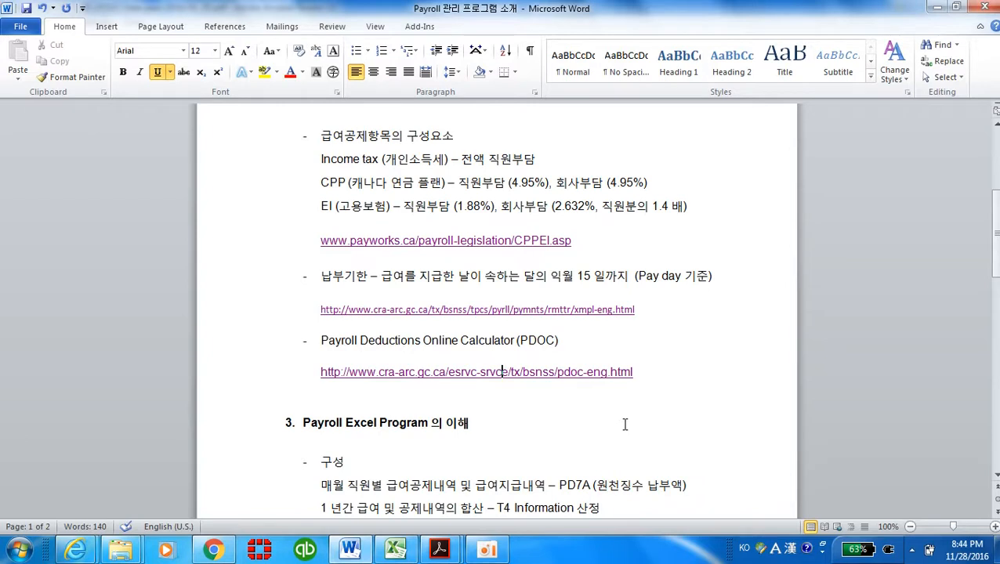
Step: Read the Payroll Excel Program section of the notes and switch to the Payroll management template workbook in Excel
scroll(661, 431, "down", 2)
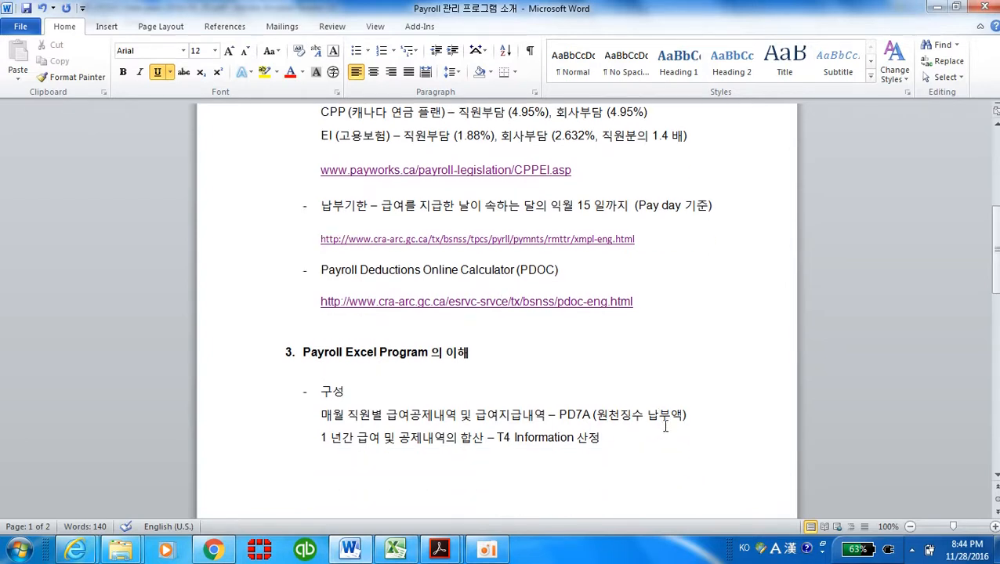
scroll(665, 425, "down", 1)
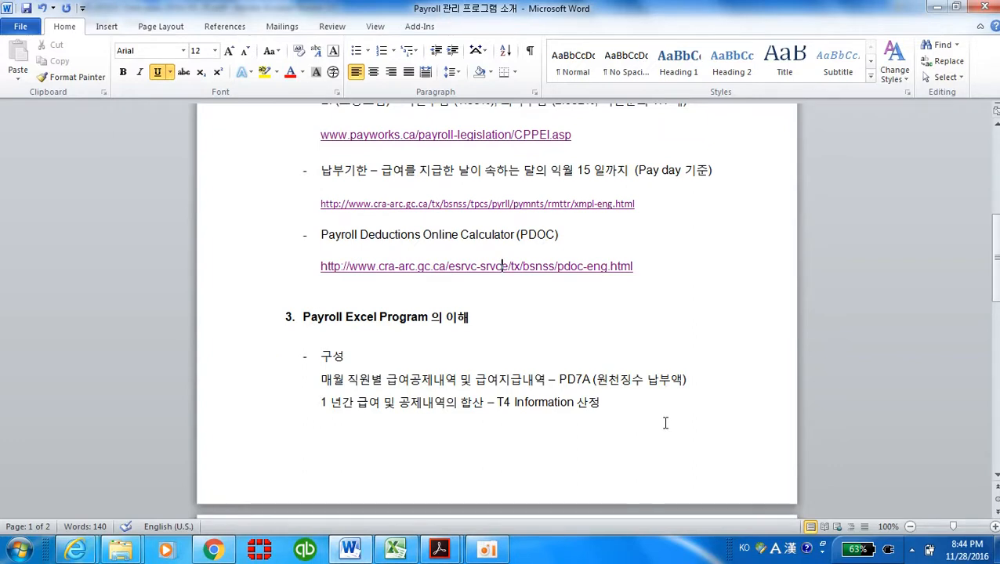
left_click(396, 552)
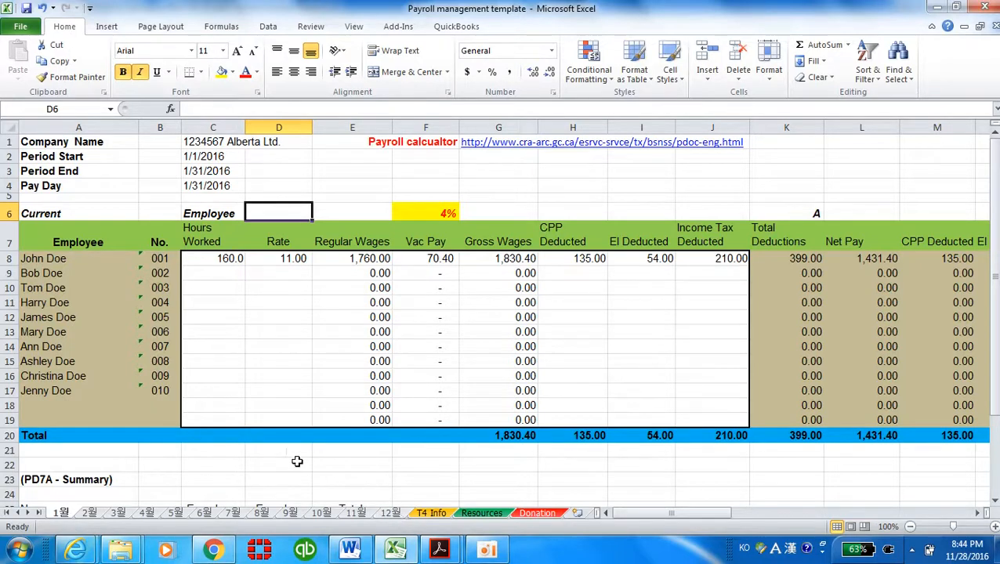
Step: Look over the monthly wage and deduction table on the T4 Info sheet, and return to the 1월 sheet
left_click(432, 514)
scroll(455, 478, "down", 2)
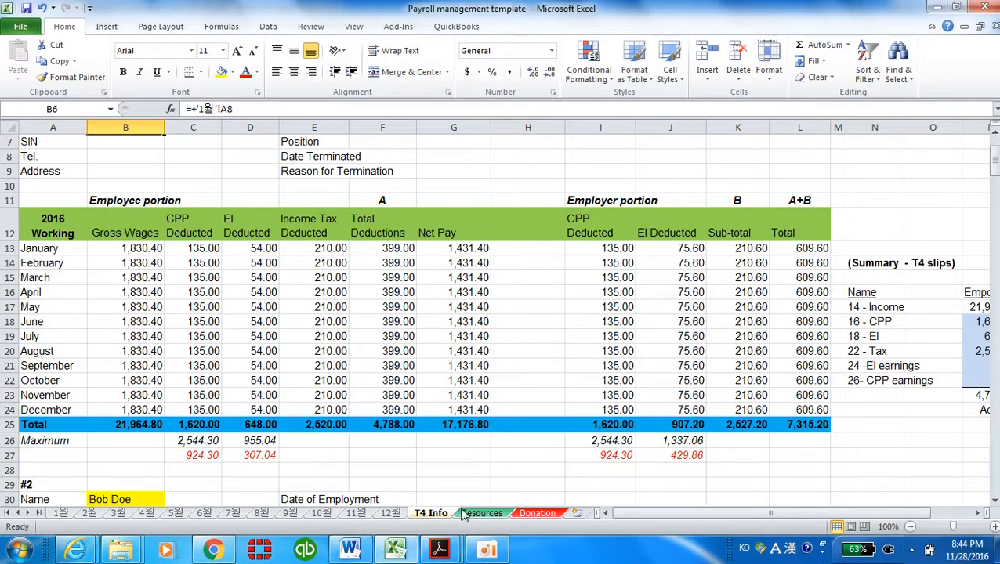
left_click(61, 517)
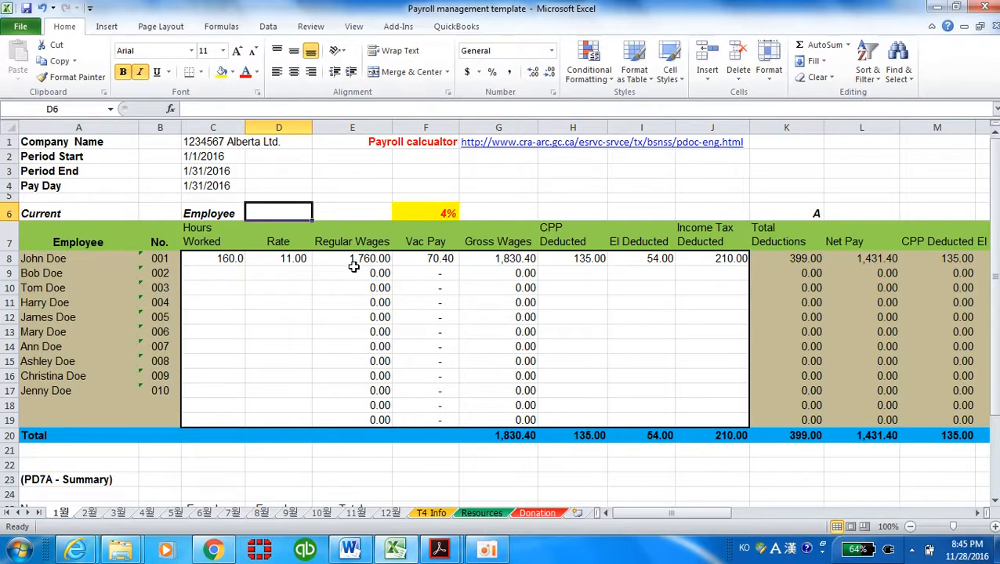
Step: Examine the vacation pay rate and the first employee's gross wages, CPP, EI, income tax and net pay on the 1월 sheet
left_click(436, 213)
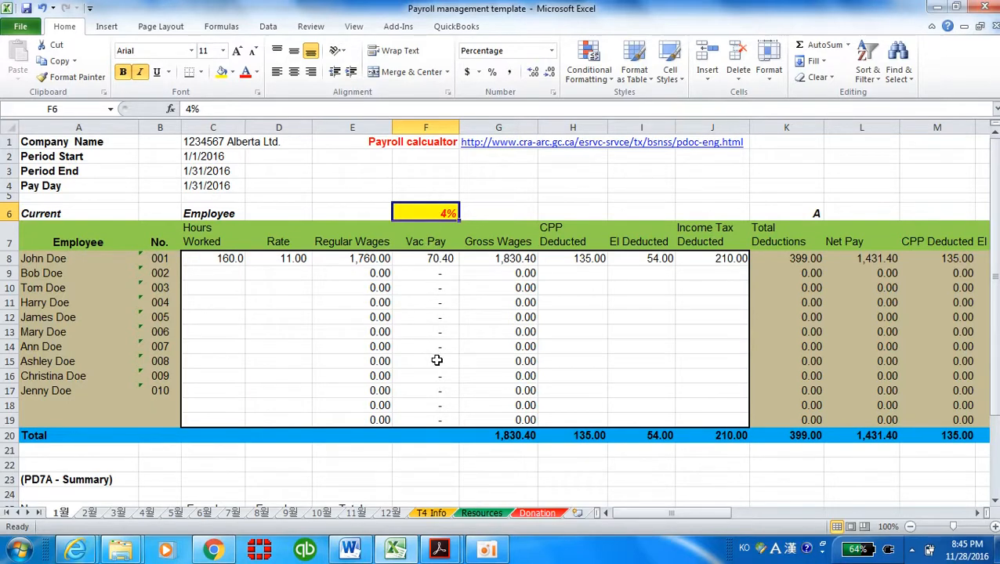
left_click(502, 264)
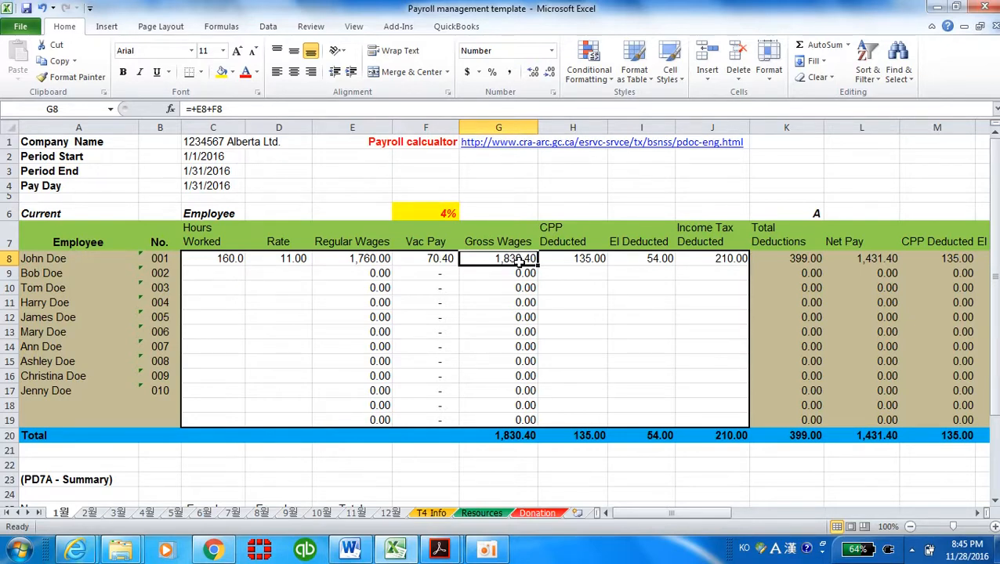
left_click(568, 261)
left_click(640, 263)
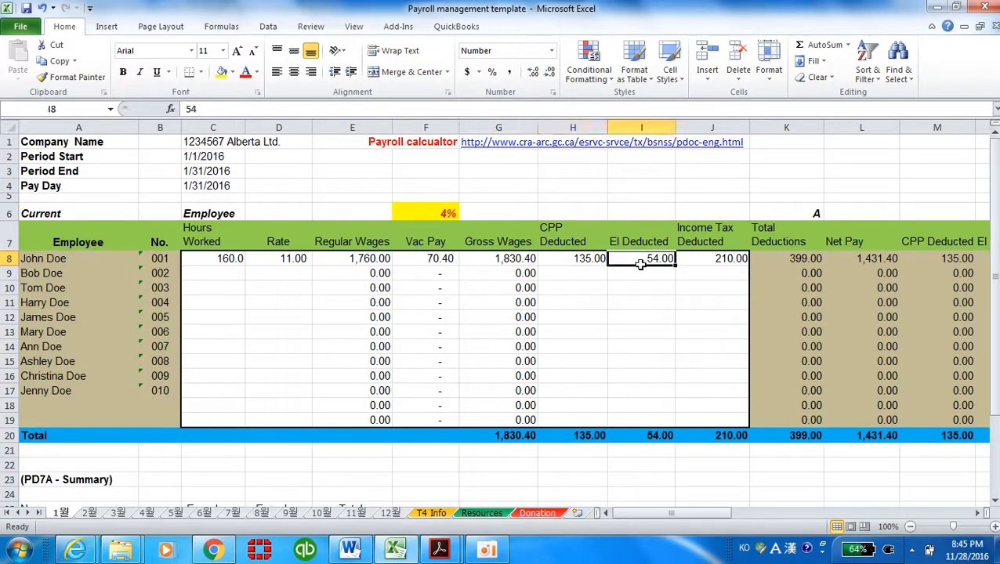
left_click(578, 262)
left_click(634, 261)
left_click(726, 264)
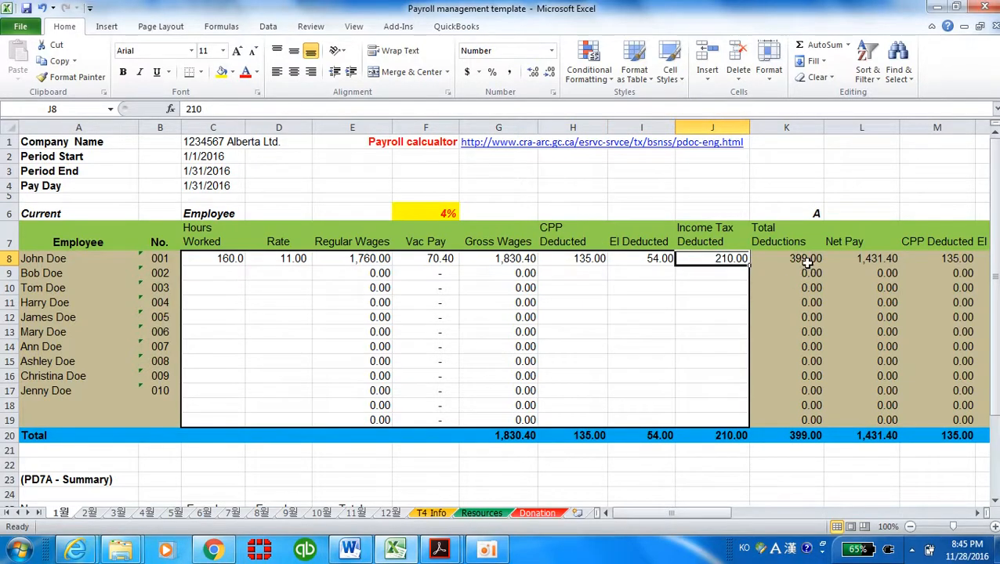
left_click(859, 262)
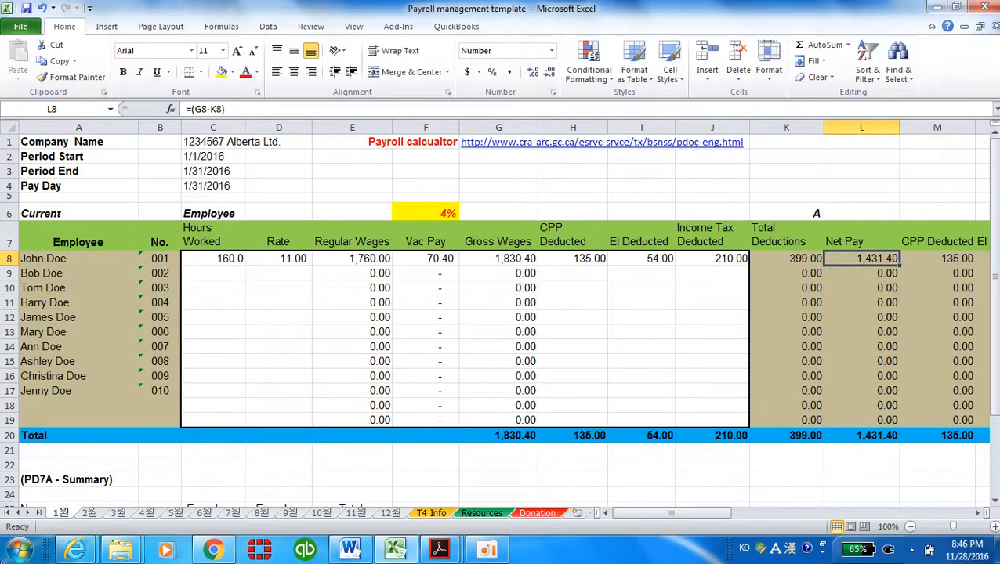
Step: Examine the employer's CPP and EI portions and the combined remittance total in the first employee's row
mouse_move(996, 548)
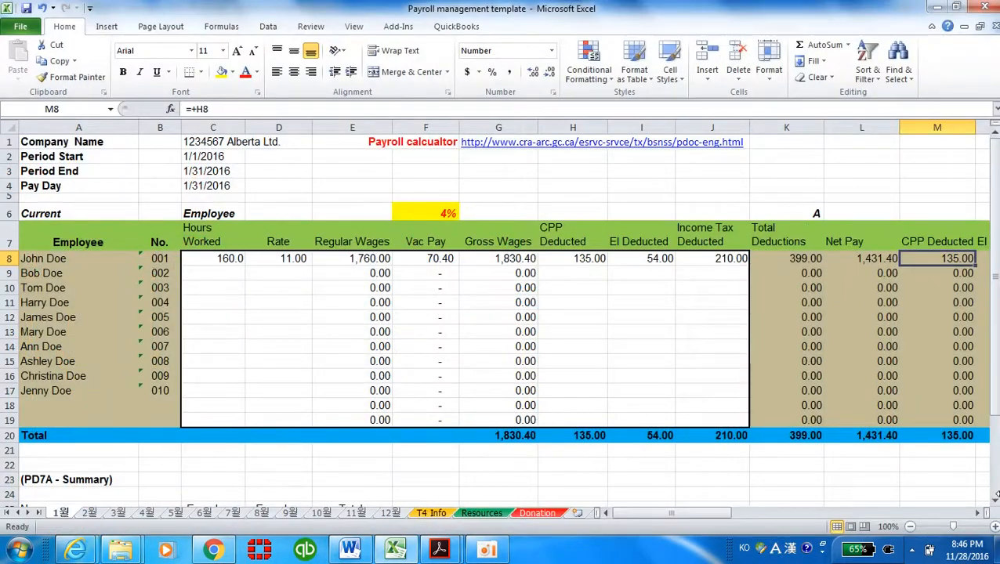
key("Right")
key("Right")
key("Right")
key("Right")
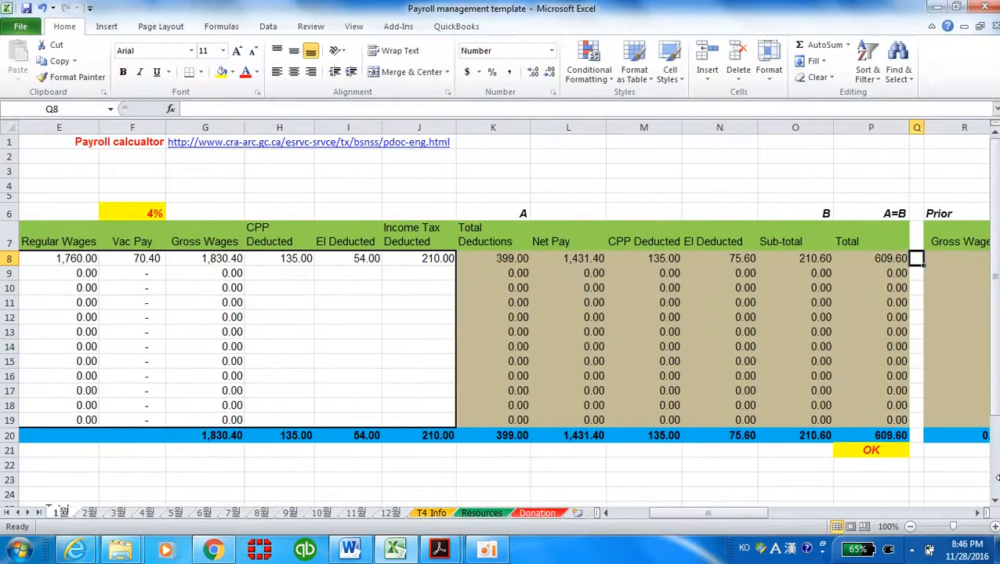
key("Right")
key("Left")
key("Left")
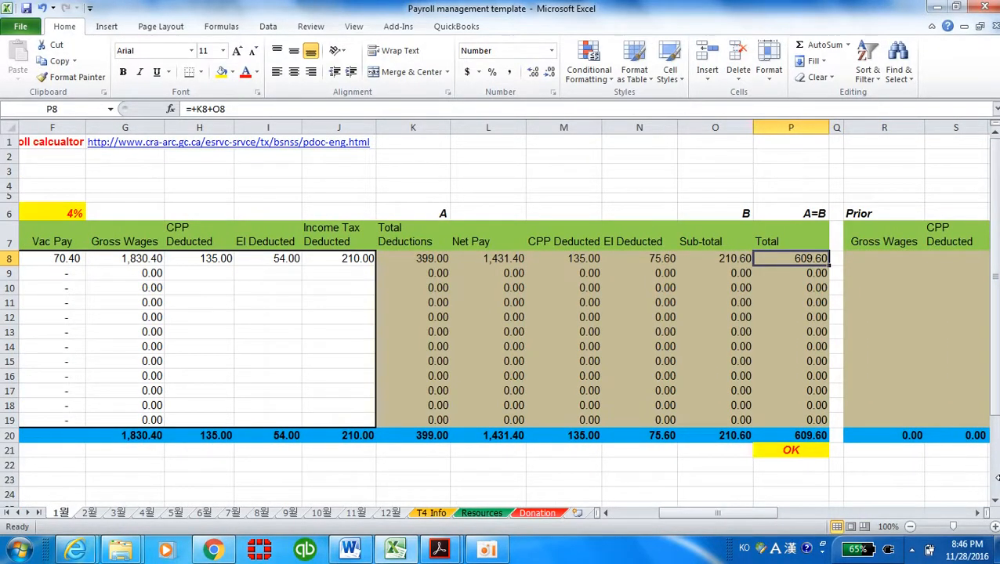
key("Left")
key("Left")
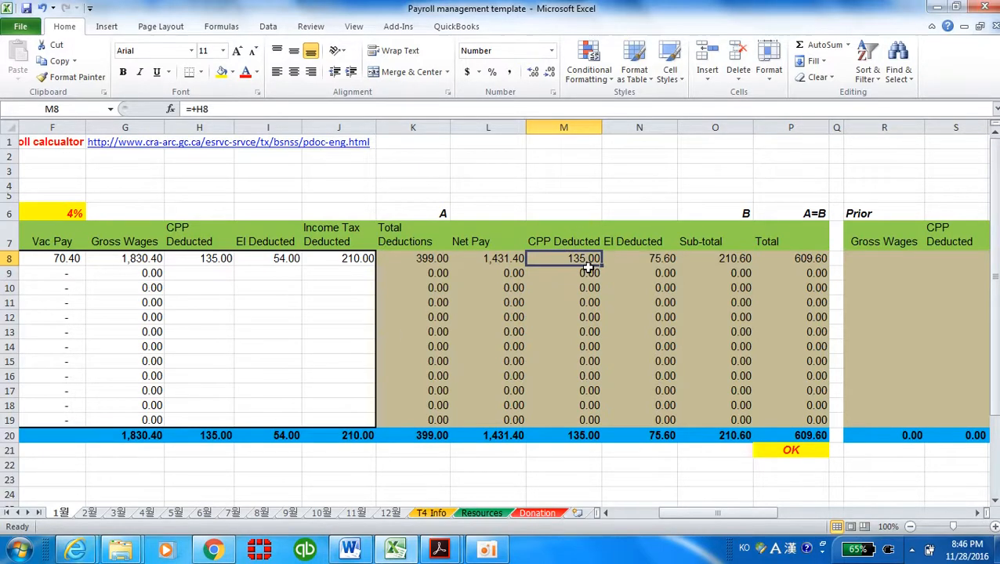
left_click(647, 260)
left_click(591, 262)
left_click(651, 260)
left_click(581, 264)
left_click(786, 259)
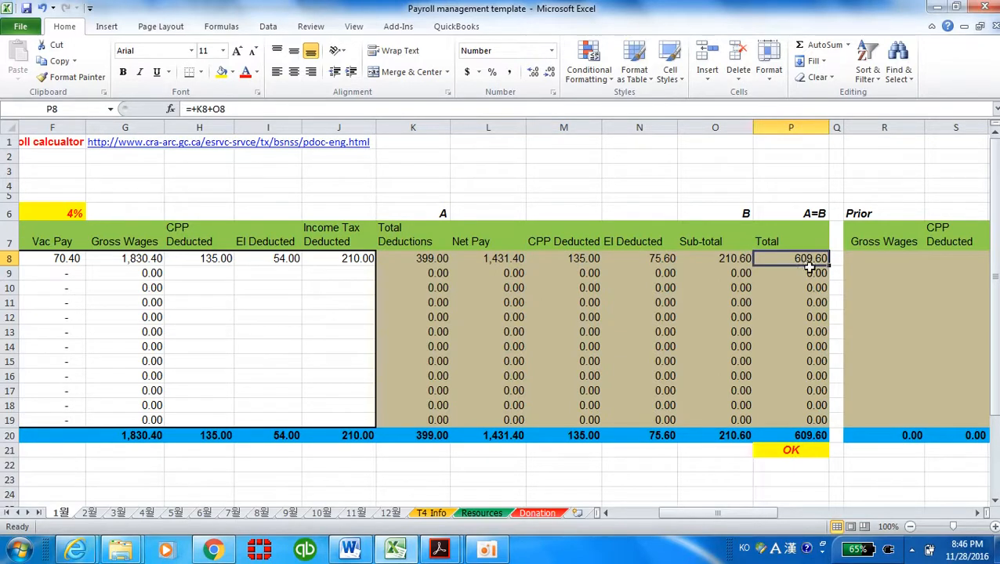
Step: Review the first employee's row again from the employee name through the wages, vacation pay and deductions
key("Left")
key("Left")
key("Left")
key("Left")
key("Left")
key("Left")
key("Left")
key("Left")
key("Left")
key("Left")
key("Left")
key("Left")
key("Left")
key("Left")
key("Left")
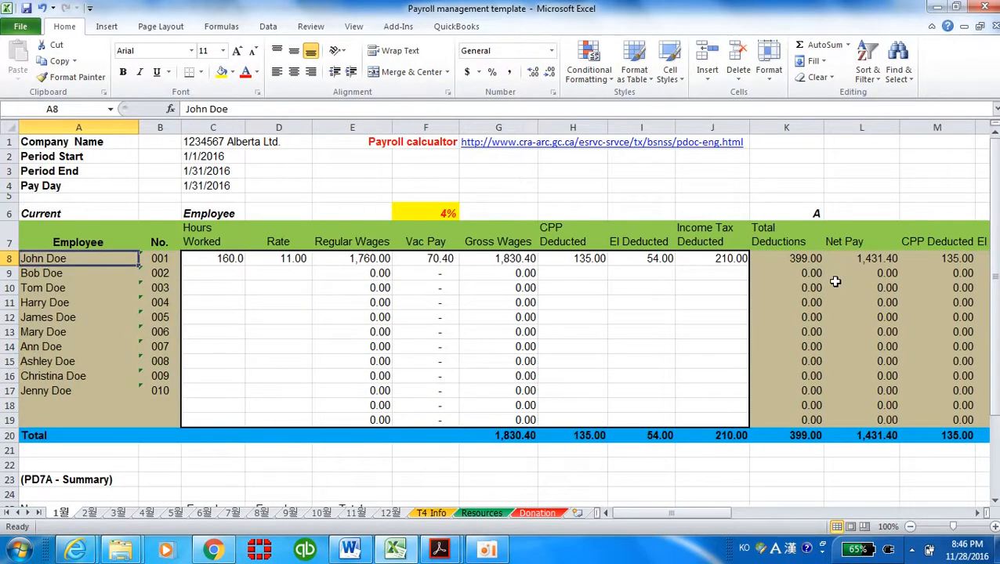
key("Right")
key("Right")
key("Right")
key("Right")
key("Right")
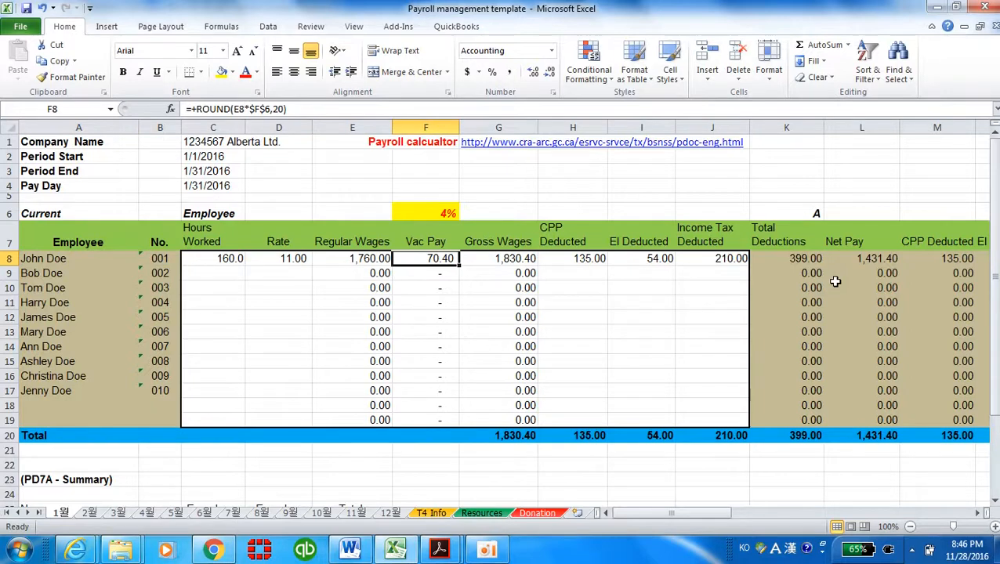
key("Right")
key("Right")
key("Right")
key("Right")
key("Right")
key("Left")
key("Left")
key("Left")
key("Left")
key("Left")
key("Left")
key("Left")
key("Left")
key("Left")
key("Left")
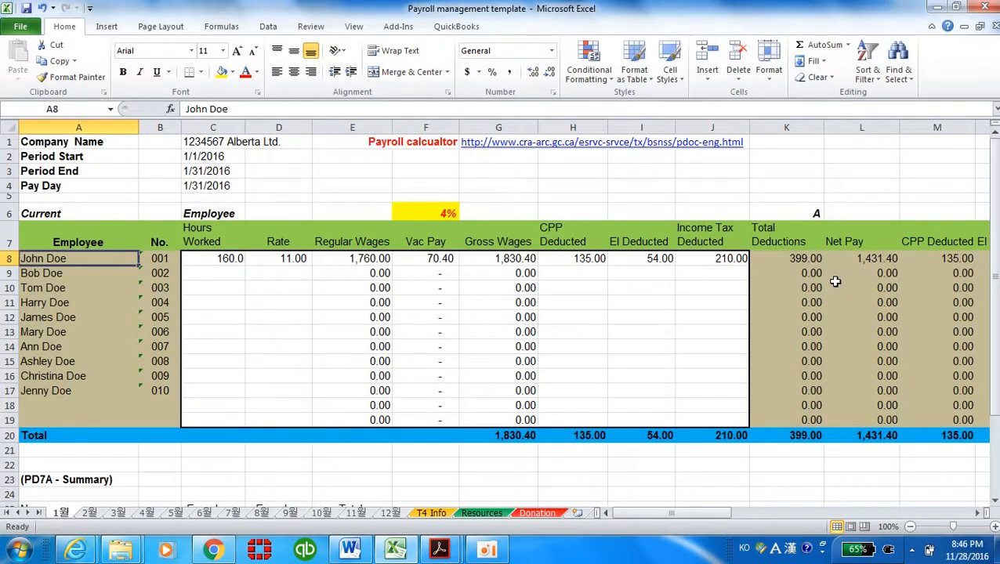
Step: Go down the 1월 sheet to the PD7A summary and view its employee and employer amounts
key("Down")
key("Right")
key("Right")
key("Right")
key("Down")
key("Down")
key("Left")
key("Down")
key("Down")
key("Down")
key("Down")
key("Down")
key("Down")
key("Down")
key("Down")
key("Down")
key("Down")
key("Down")
key("Down")
key("Down")
key("Down")
key("Down")
key("Down")
key("Down")
key("Down")
key("Down")
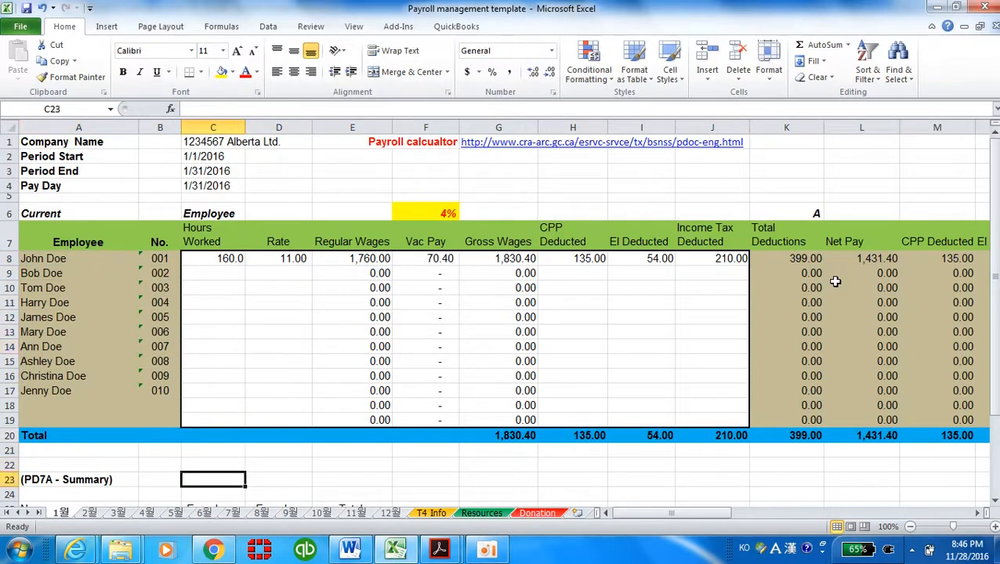
key("Down")
key("Down")
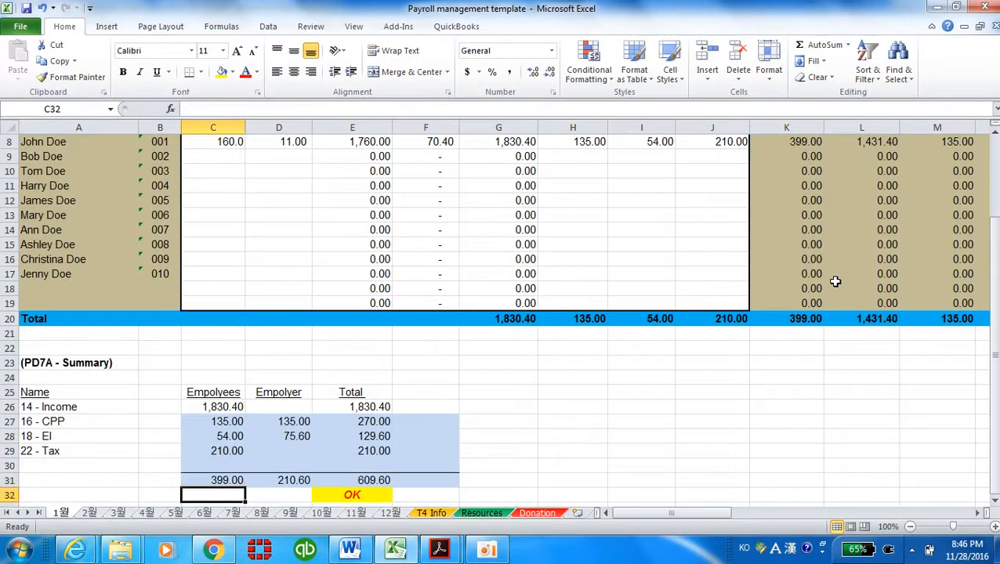
key("Up")
key("Up")
key("Up")
key("Up")
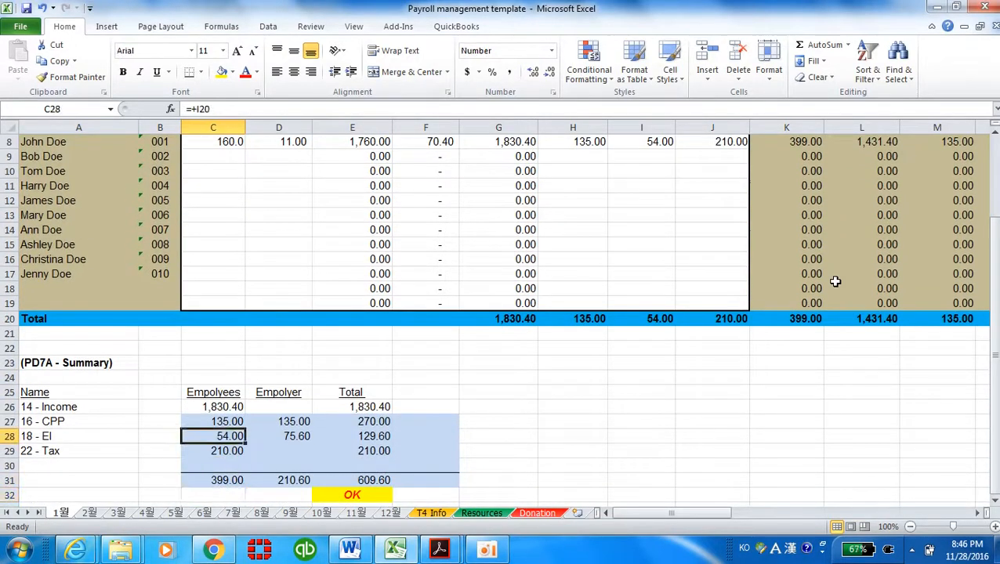
Step: Compare the Total row's gross wages with the PD7A summary's income and CPP entries, and check its total remittance formula
left_click(510, 318)
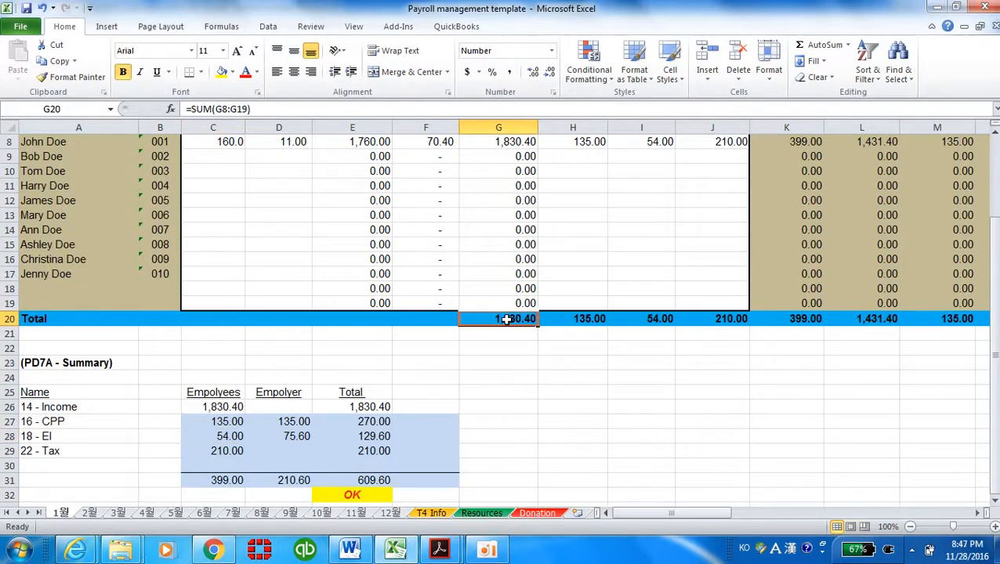
left_click(232, 408)
left_click(232, 422)
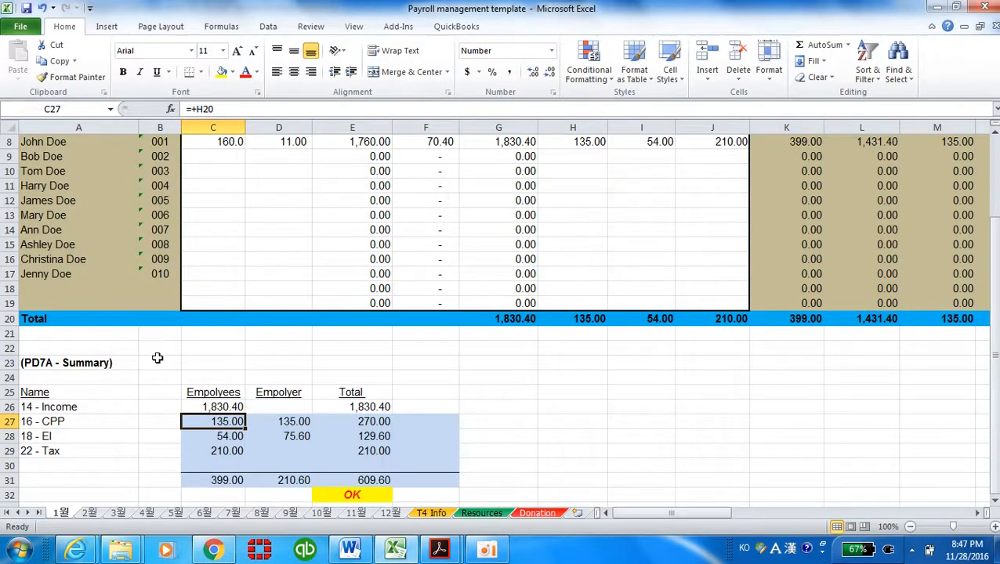
left_click(81, 362)
scroll(207, 372, "down", 1)
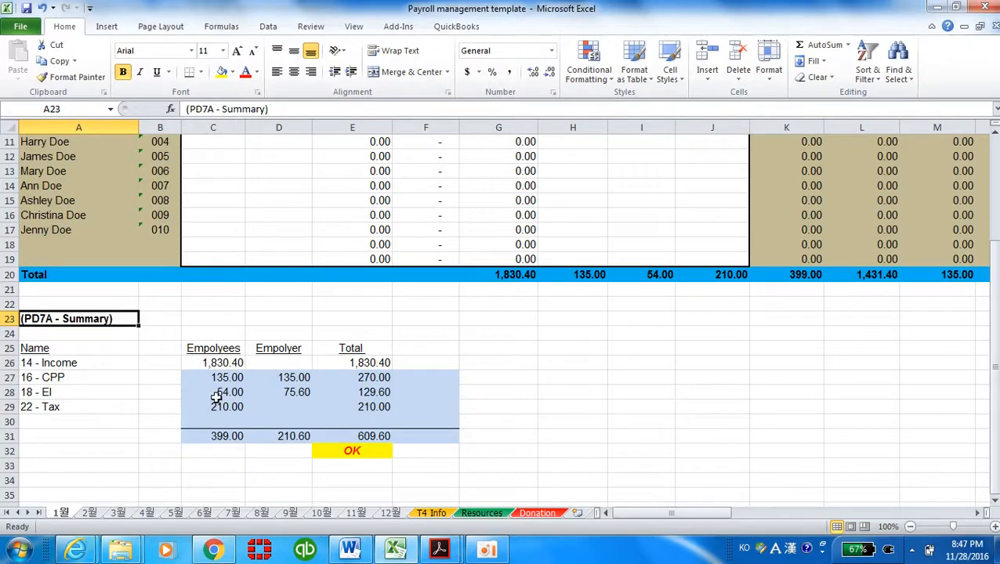
left_click(360, 437)
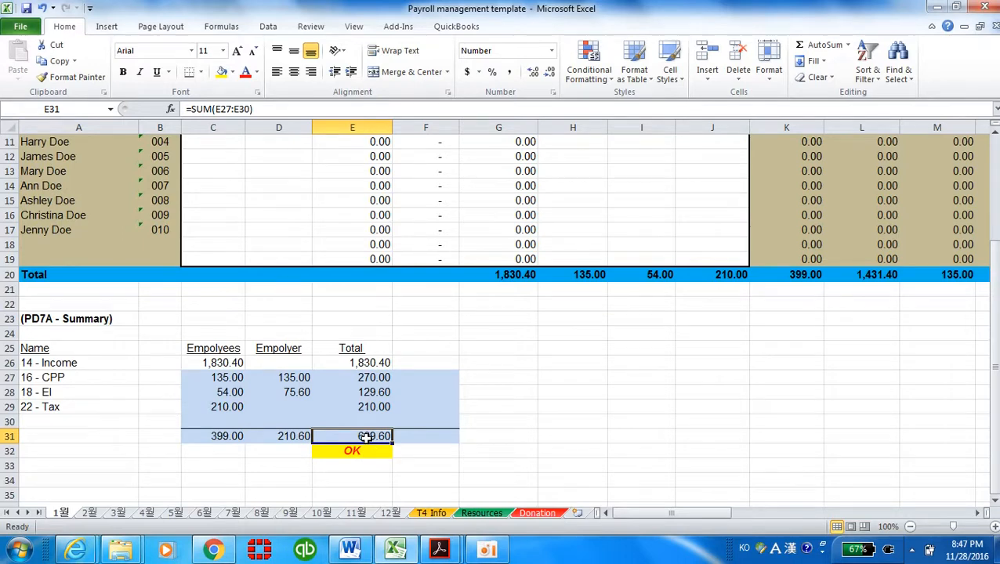
Step: View the PD7A summary on the 2월 sheet and open the 12월 payroll sheet
left_click(90, 512)
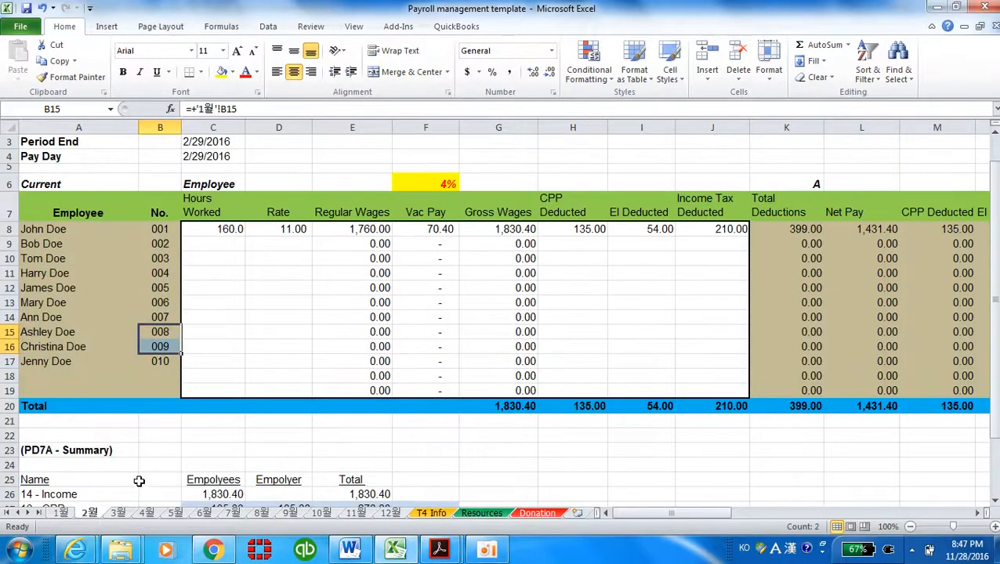
scroll(139, 480, "down", 2)
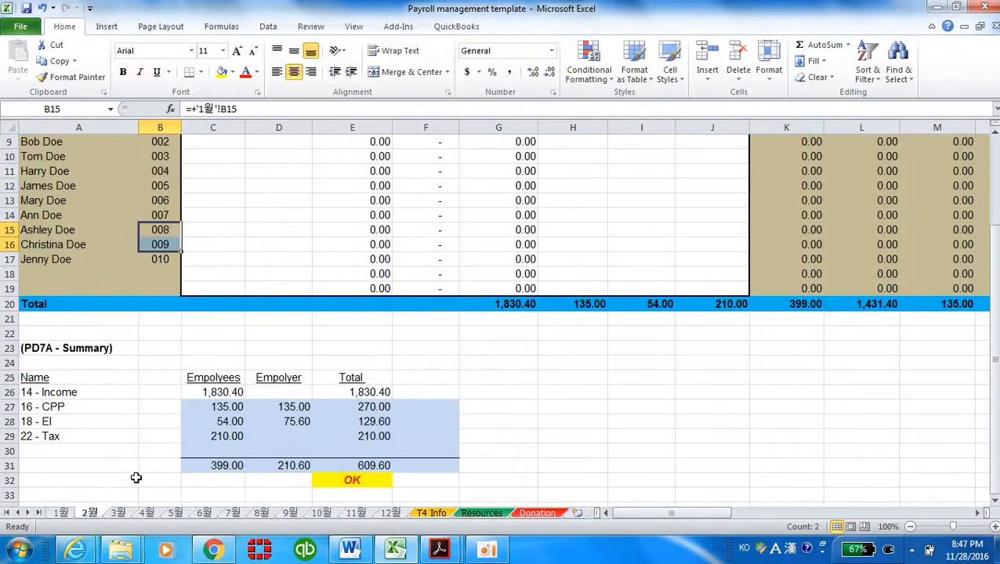
left_click(394, 514)
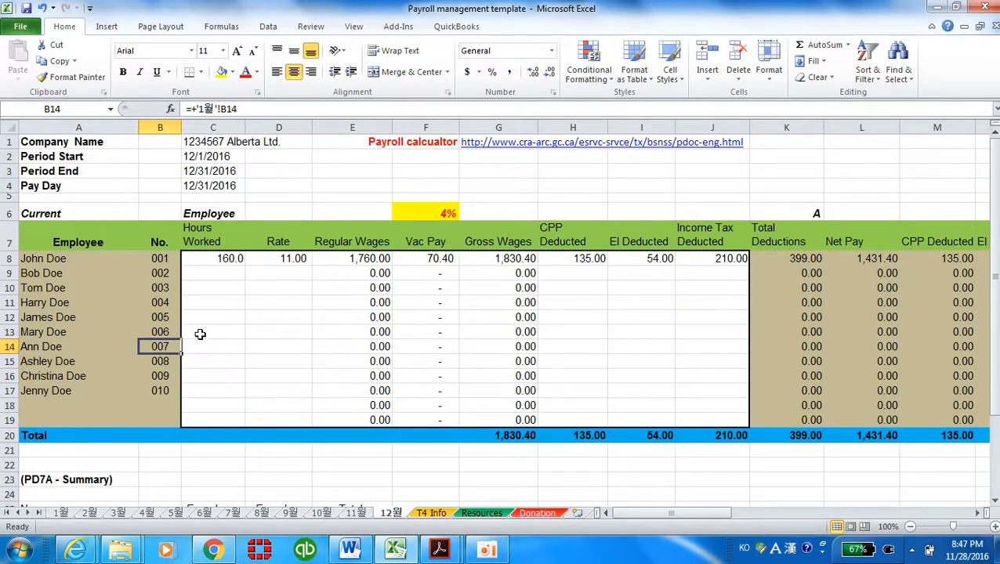
Step: Browse the T4 Info sheet's employee details and yearly wage and deduction tables for the first and following employees
left_click(430, 514)
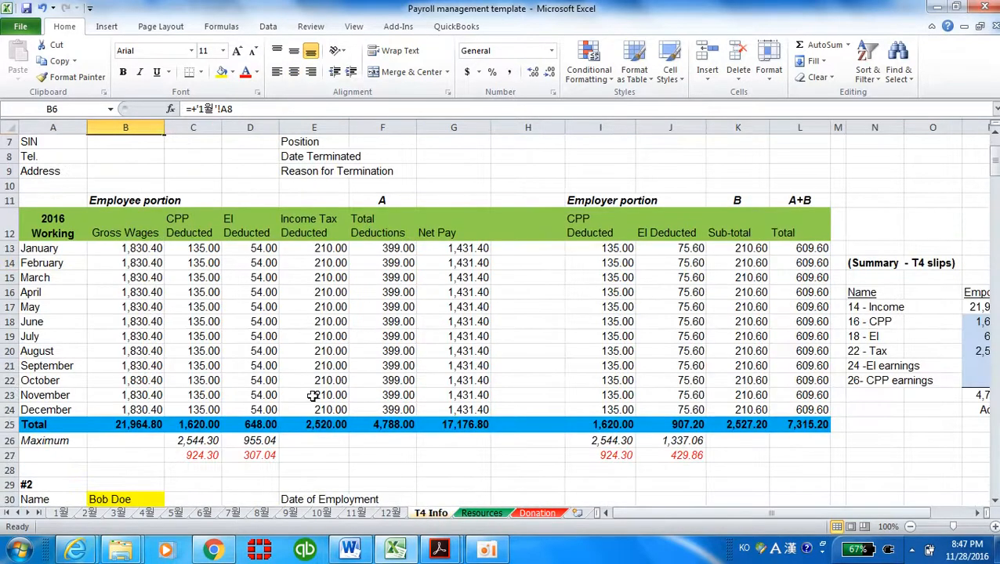
scroll(172, 274, "up", 2)
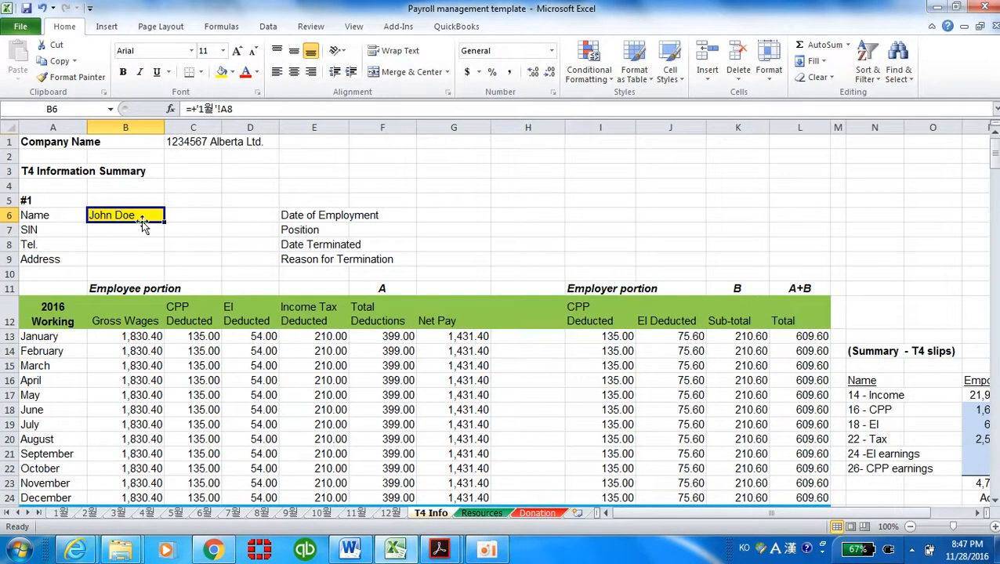
scroll(145, 227, "down", 8)
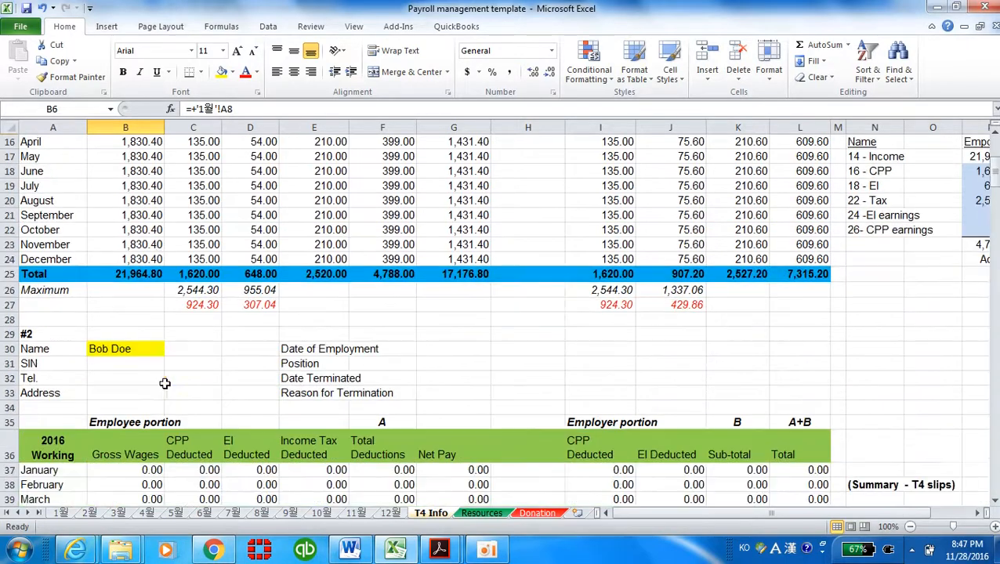
scroll(172, 366, "down", 5)
scroll(172, 367, "up", 10)
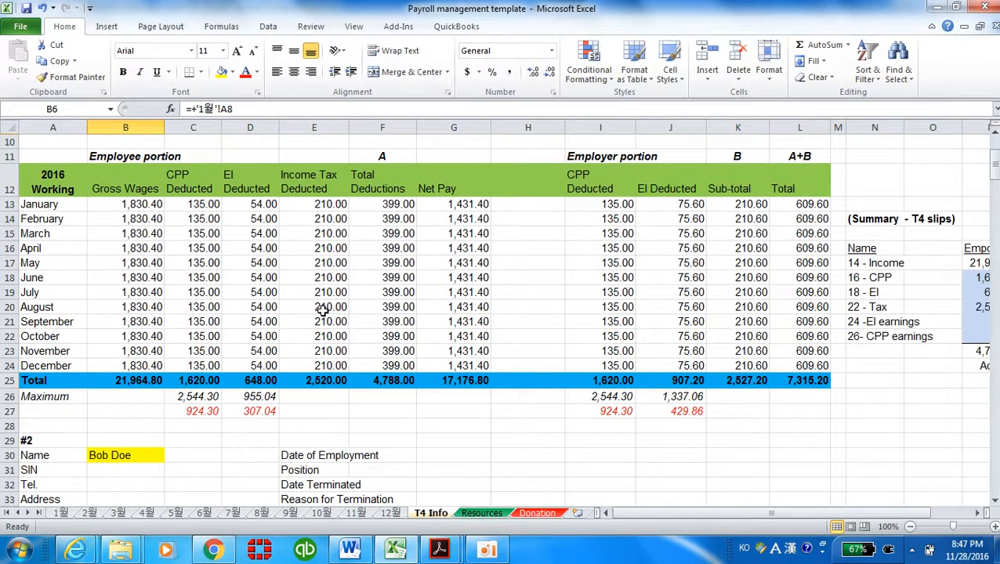
Step: Examine the first employee's T4 slips summary beside the employer portion on the T4 Info sheet
left_click(404, 415)
key("Right")
key("Right")
key("Right")
key("Right")
key("Right")
key("Right")
key("Right")
key("Right")
key("Right")
key("Right")
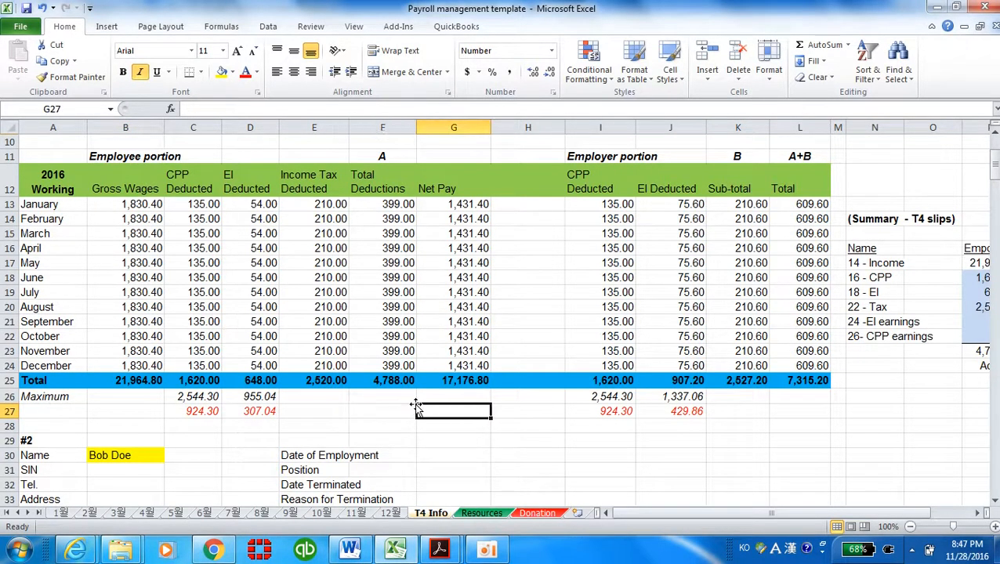
key("Right")
key("Right")
key("Right")
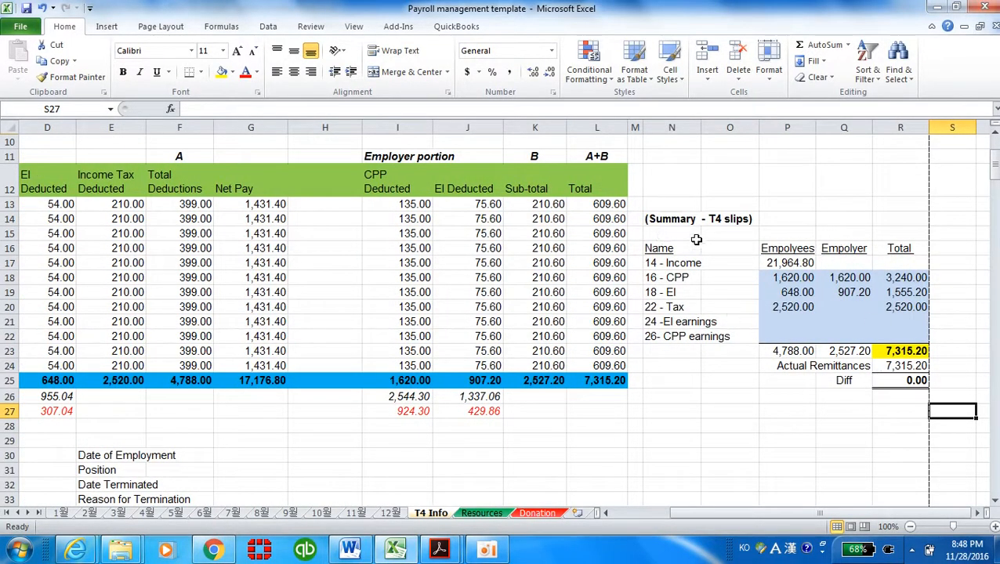
scroll(799, 351, "down", 7)
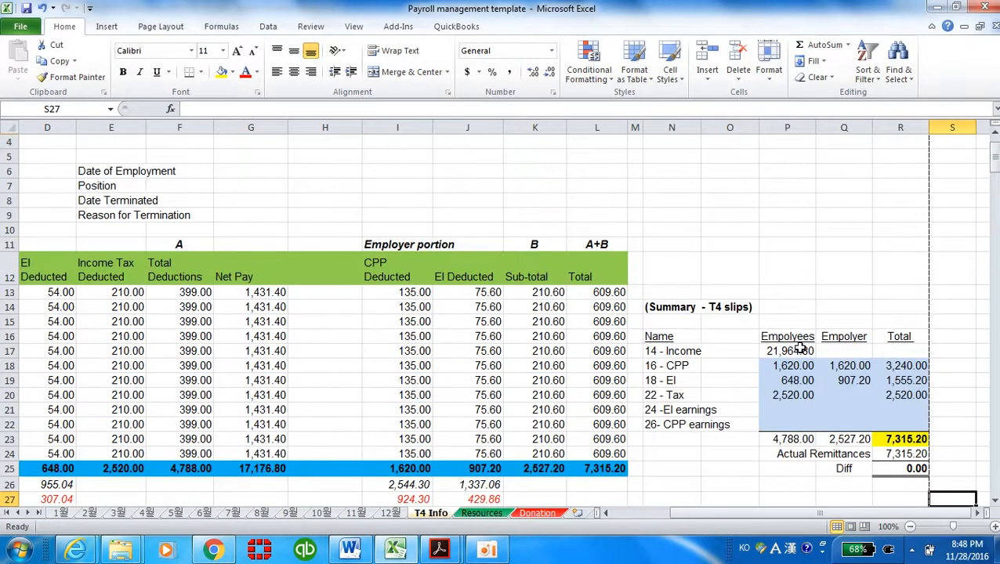
Step: Browse the remaining employees' wage tables and T4 slips summaries on the T4 Info sheet through to the all-employees total section
scroll(794, 335, "down", 6)
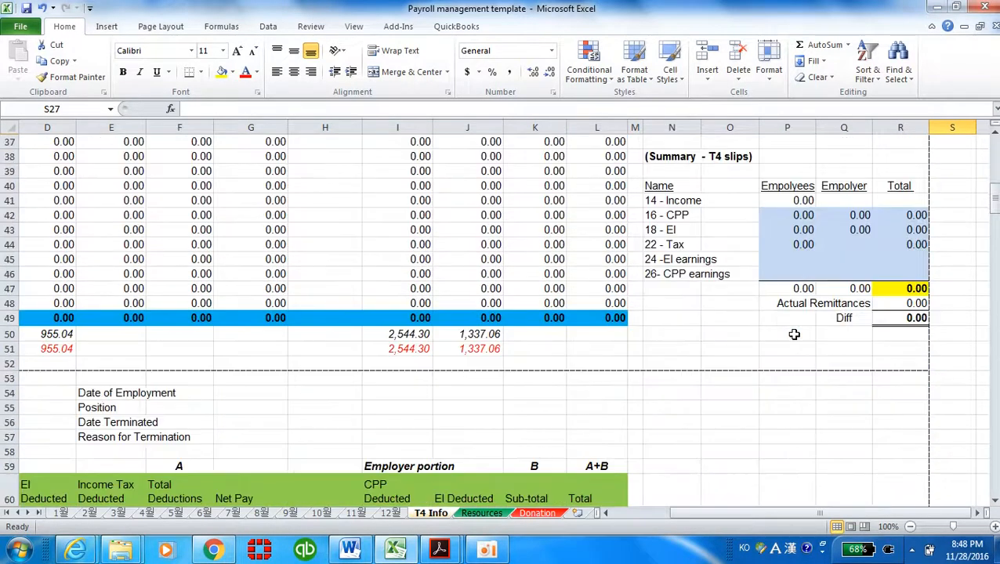
scroll(783, 333, "down", 20)
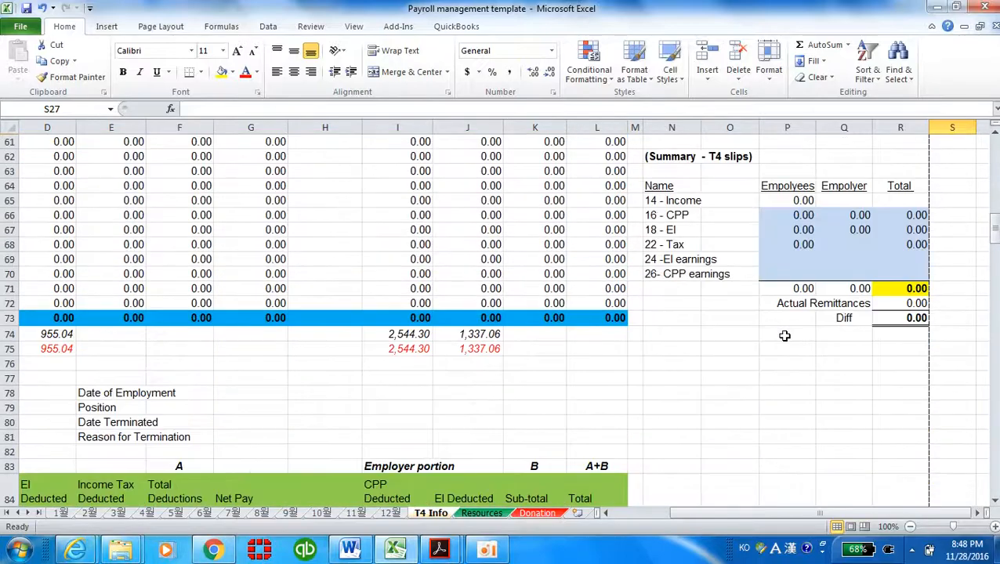
scroll(799, 351, "down", 19)
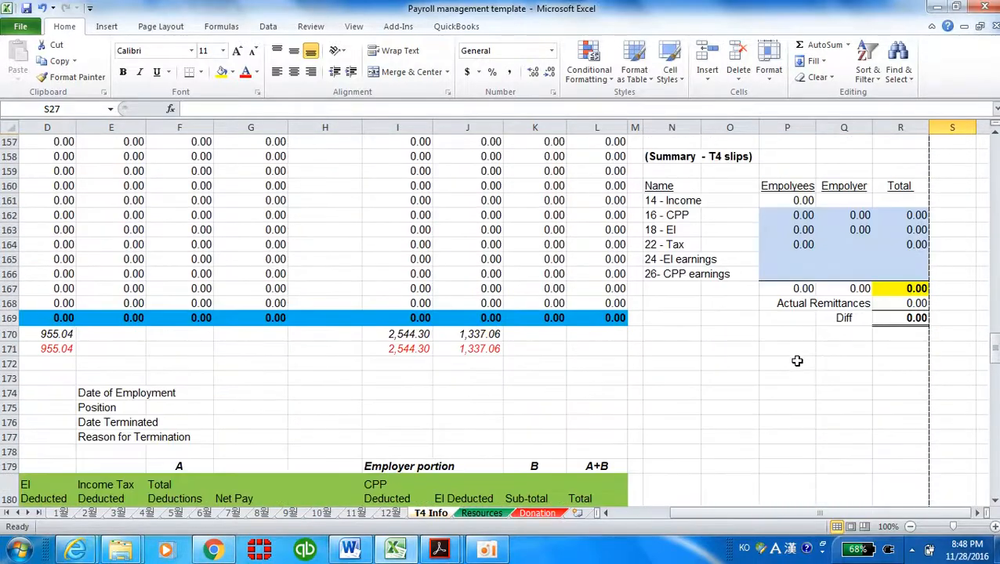
left_click(801, 383)
key("Left")
key("ctrl+Left")
key("Home")
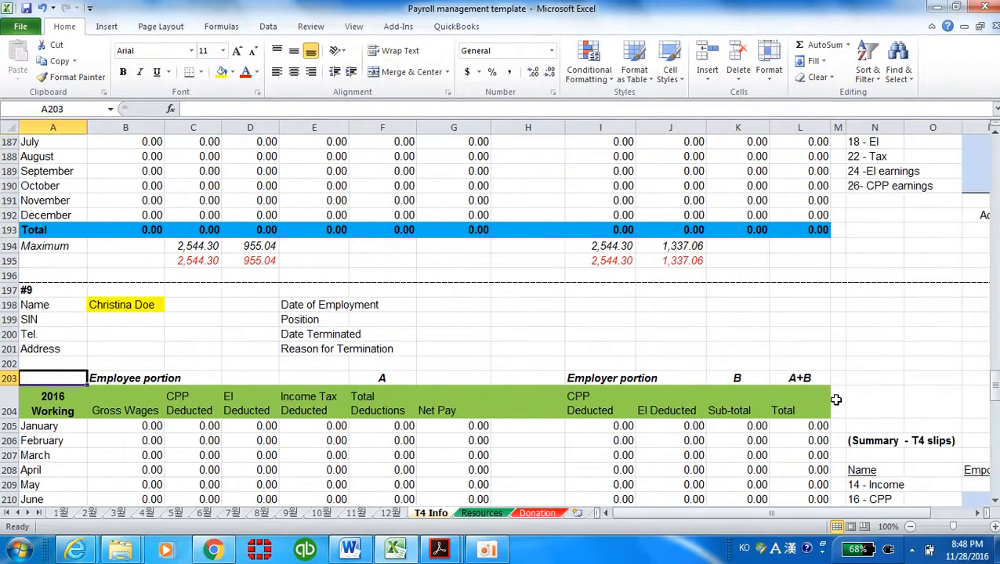
scroll(836, 400, "down", 8)
scroll(448, 362, "down", 8)
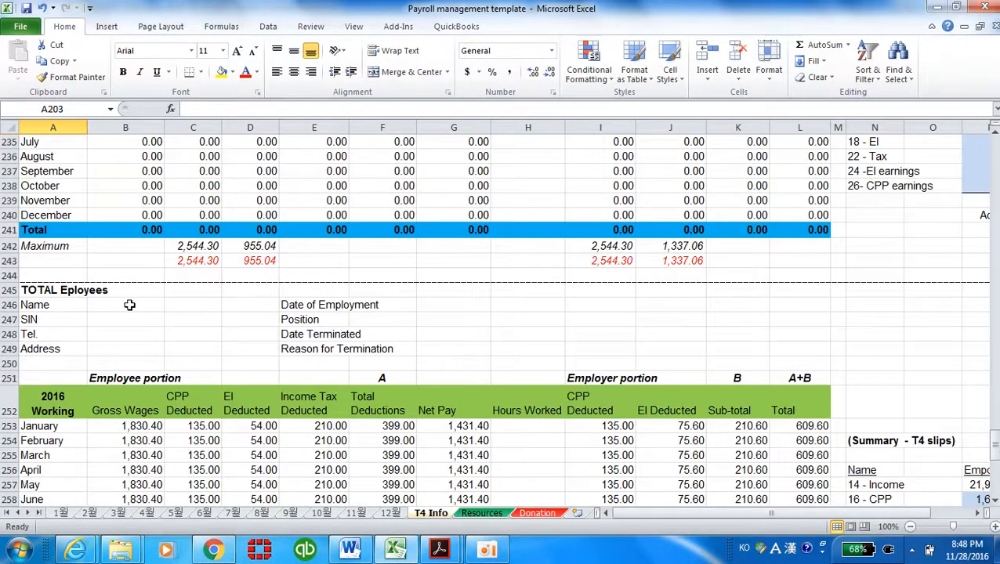
Step: Examine the all-employees total table with its check row and the T4 slips summary beside it
scroll(133, 312, "down", 1)
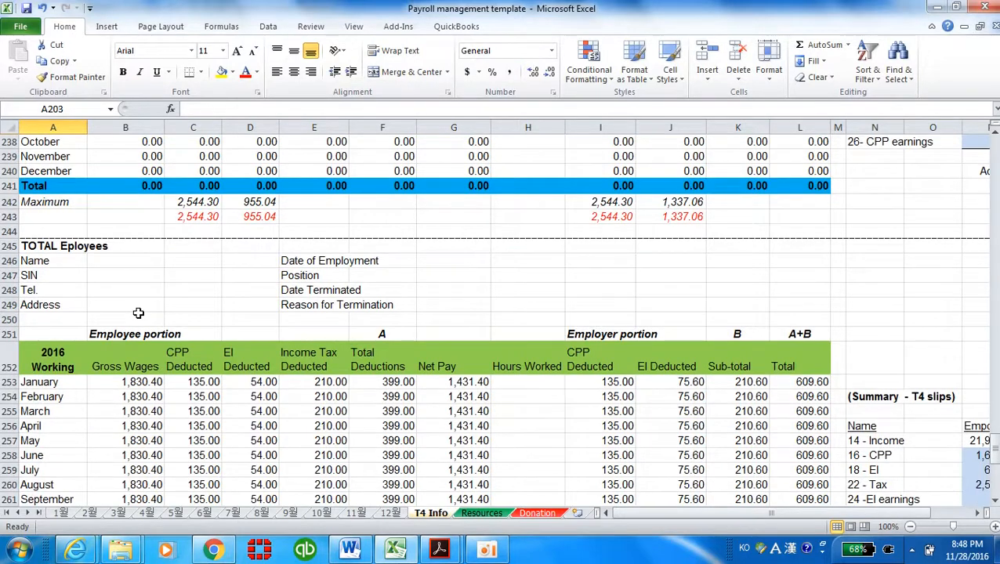
scroll(138, 313, "down", 3)
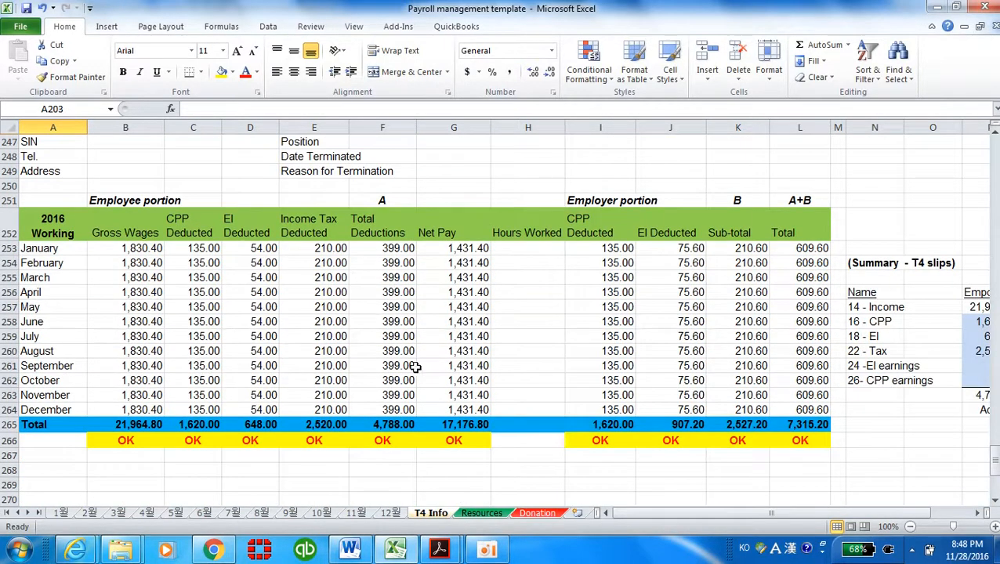
left_click(907, 441)
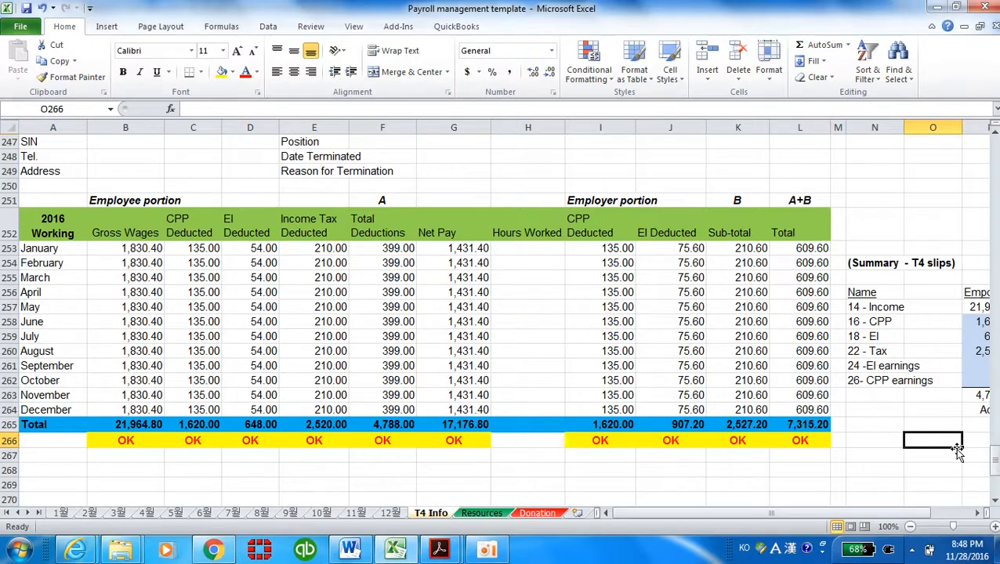
key("Right")
key("Right")
key("Right")
key("Right")
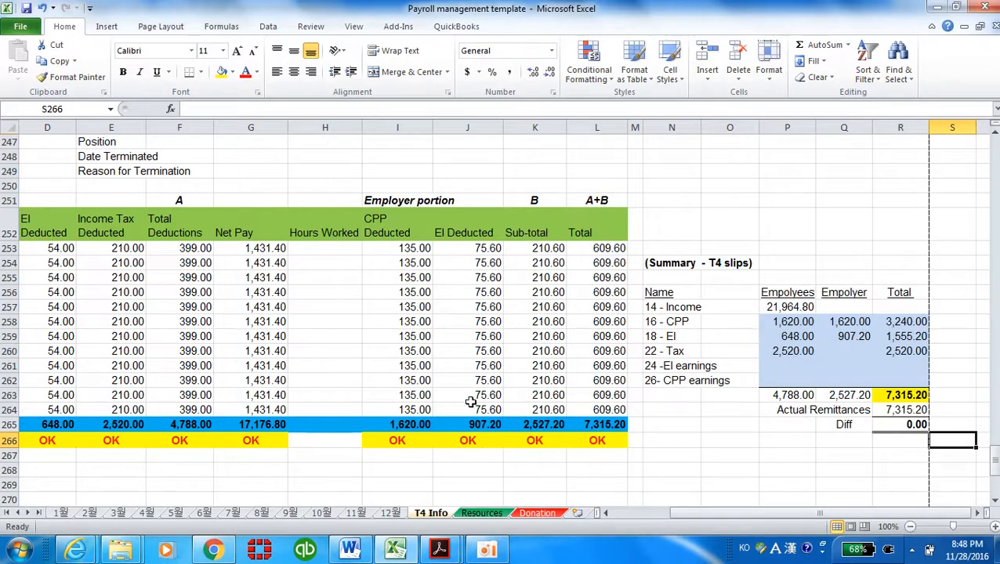
Step: Open the payroll calculator link at the head of the 1월 sheet and view the CRA calculator's introduction page
left_click(60, 513)
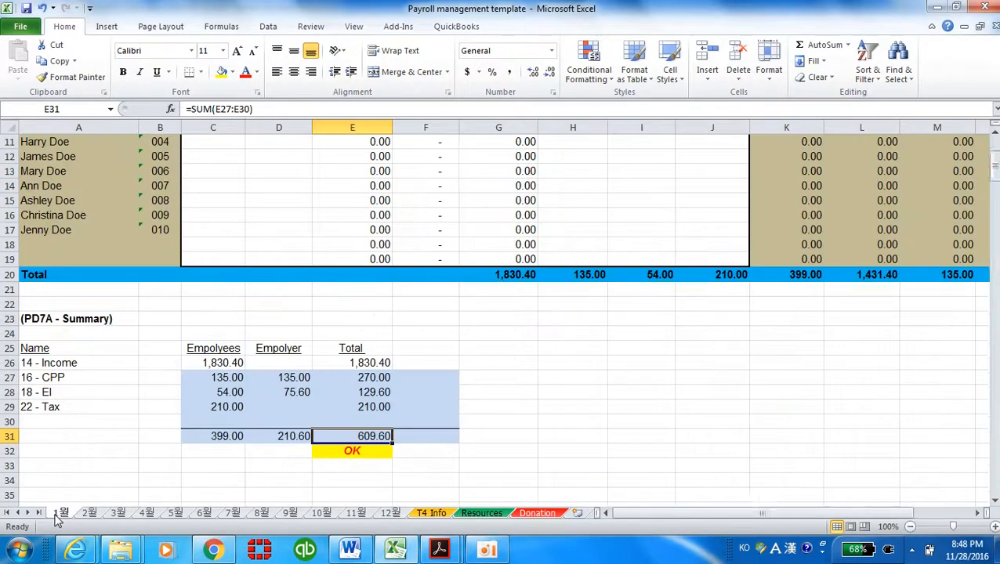
scroll(496, 368, "up", 4)
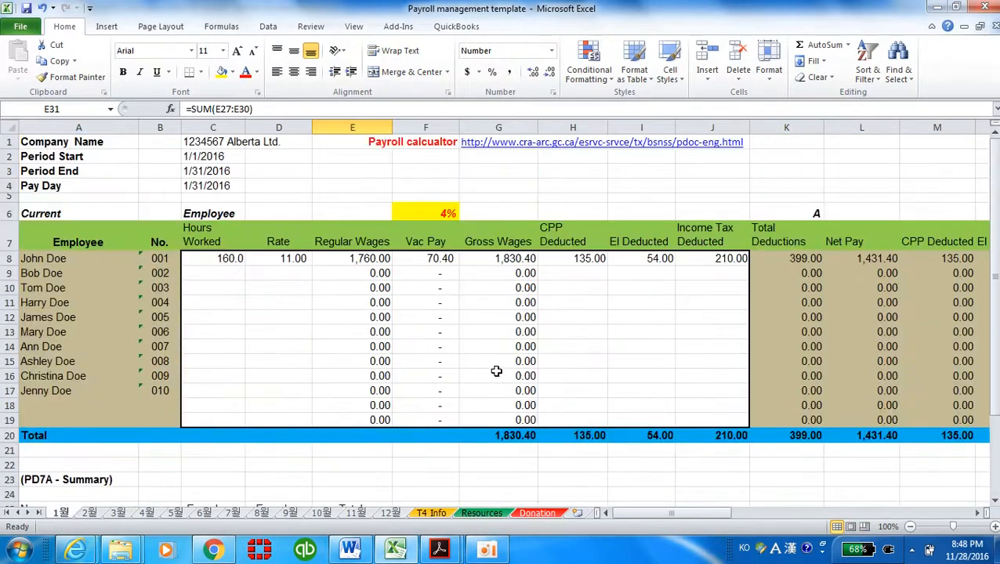
left_click(503, 145)
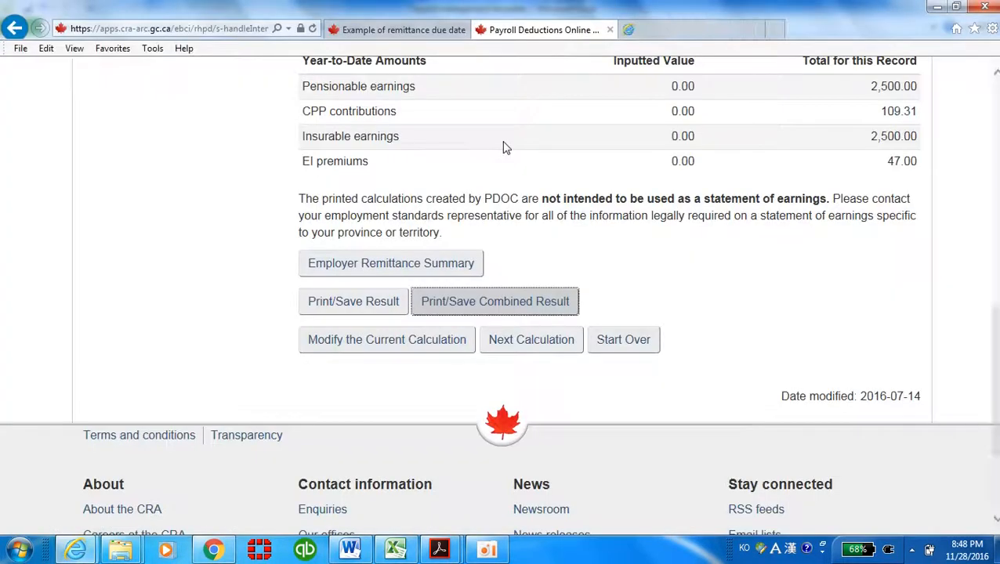
scroll(539, 289, "down", 5)
scroll(536, 286, "down", 1)
scroll(533, 274, "up", 6)
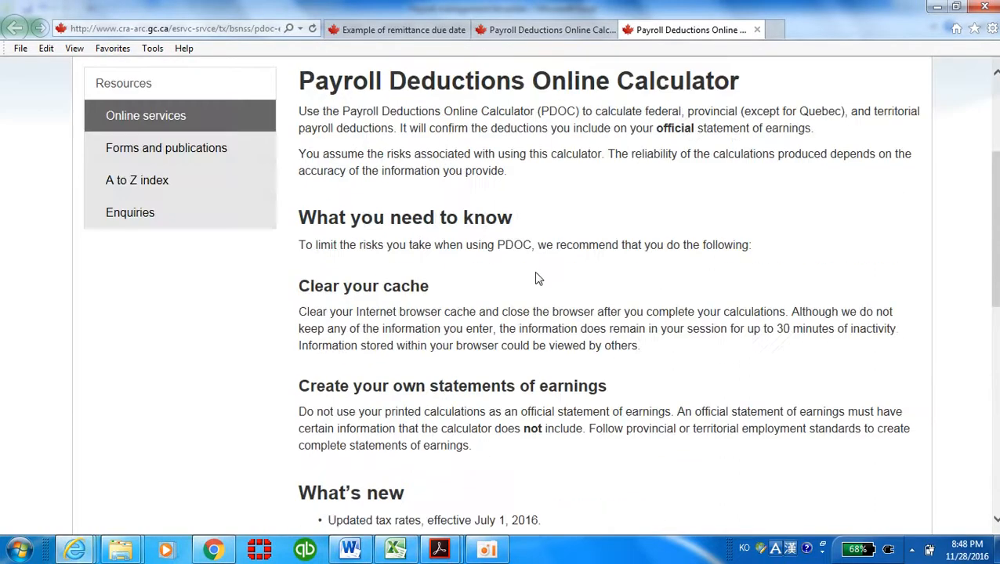
Step: Switch back to Excel, open the CPP/EI information link on the Resources sheet, and review the CPP and EI deduction tables
left_click(396, 550)
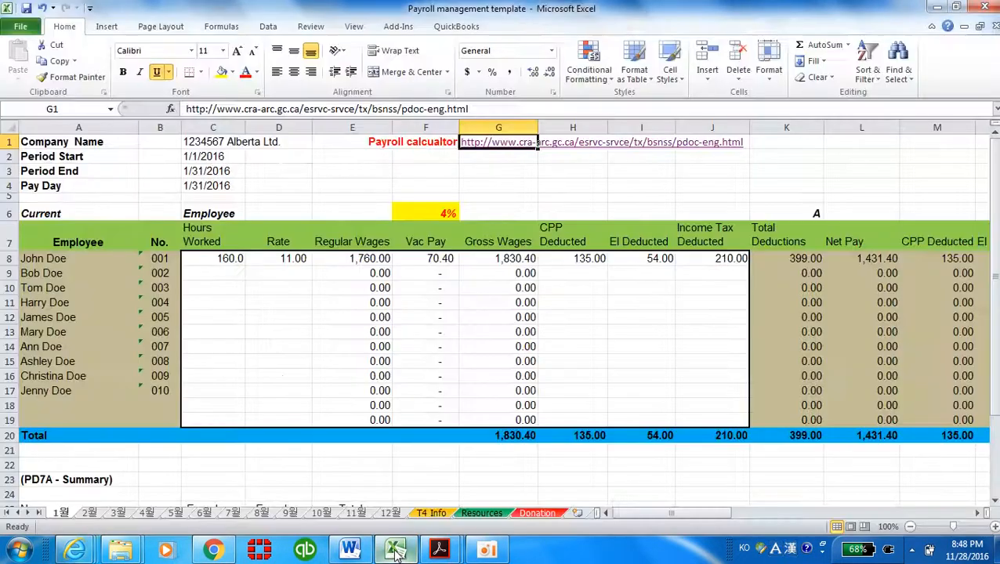
left_click(418, 514)
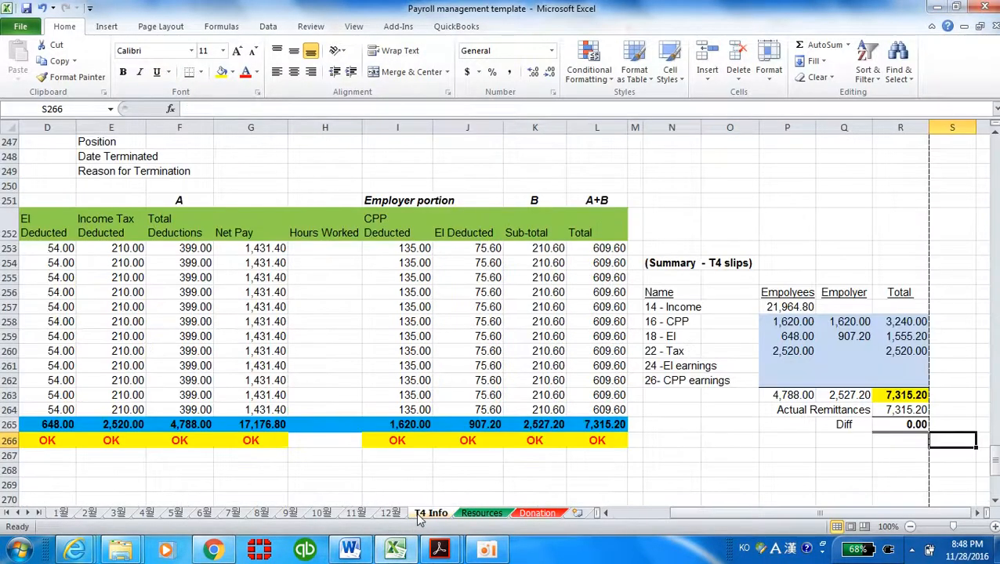
left_click(481, 515)
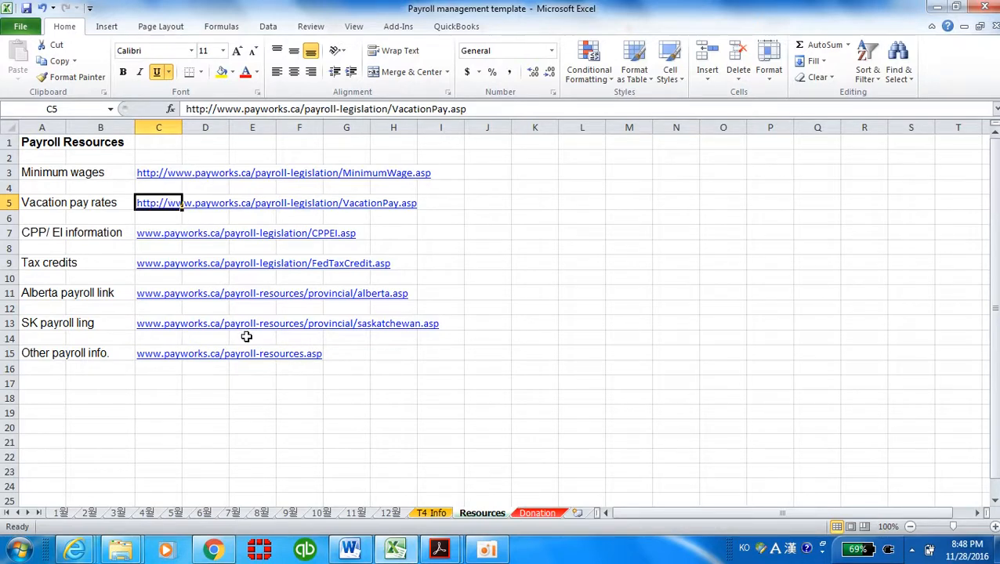
left_click(145, 234)
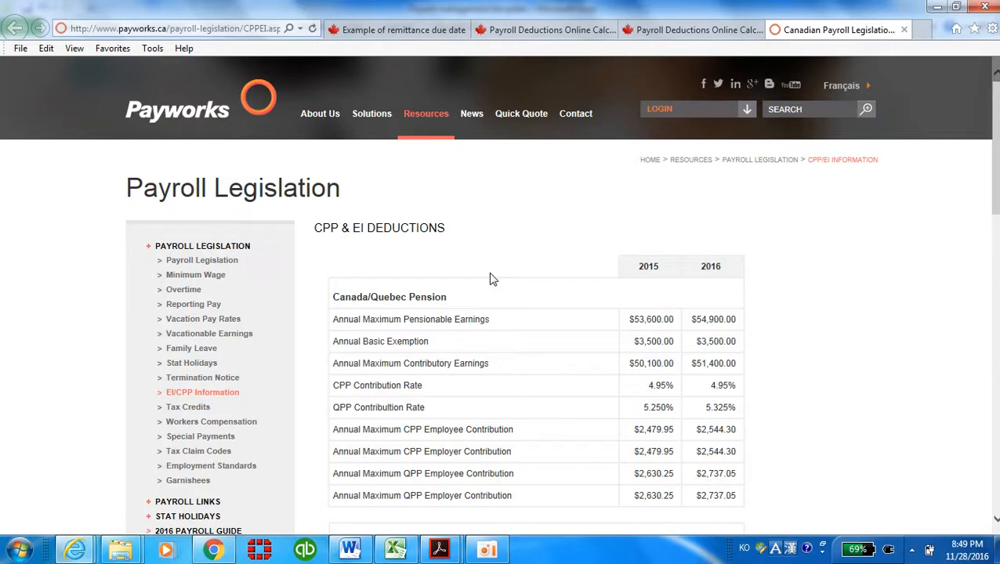
scroll(492, 279, "down", 2)
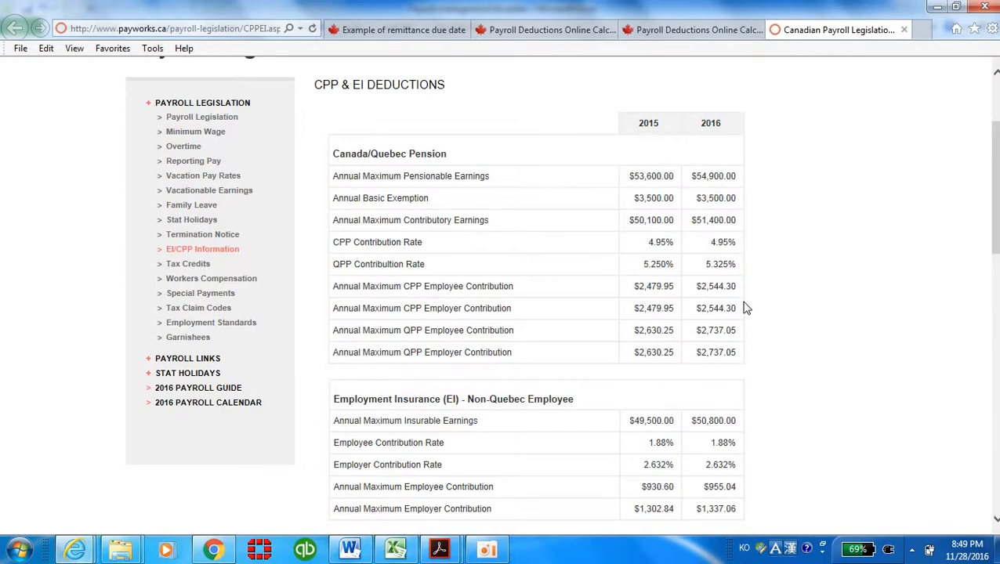
scroll(746, 308, "down", 1)
scroll(745, 313, "down", 1)
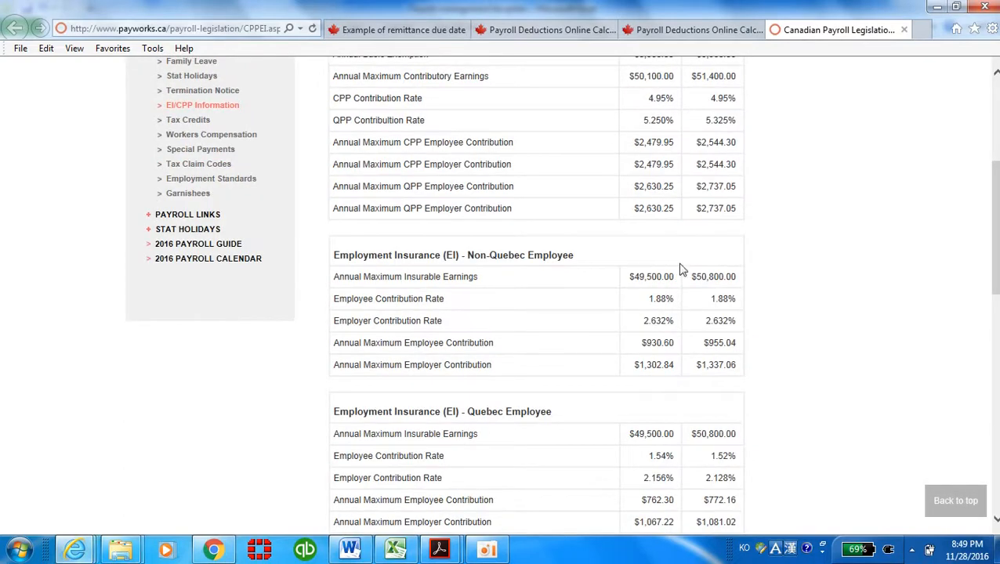
scroll(765, 317, "up", 4)
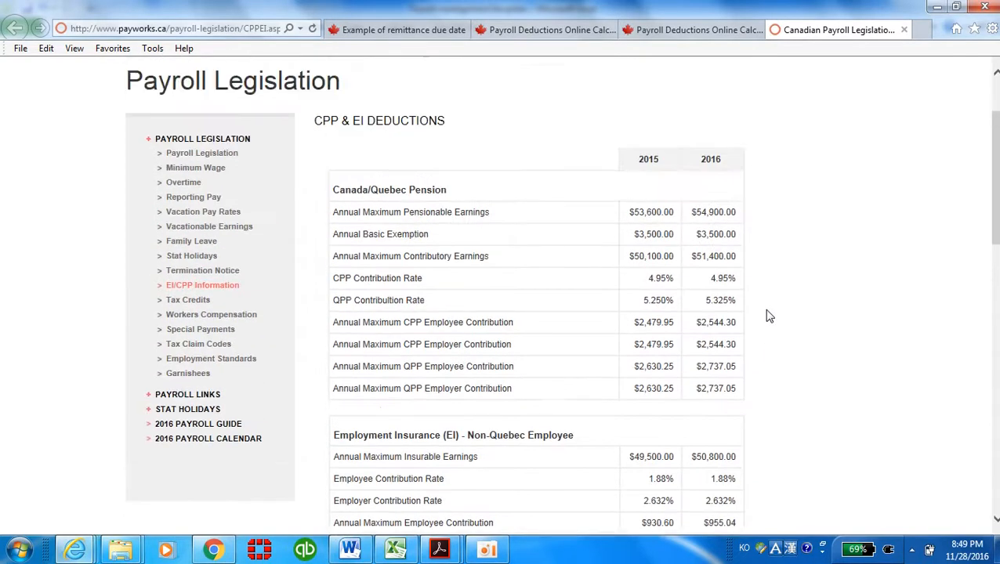
Step: Return to Excel and read the Donation sheet's message about the supported organizations and how to donate
left_click(395, 548)
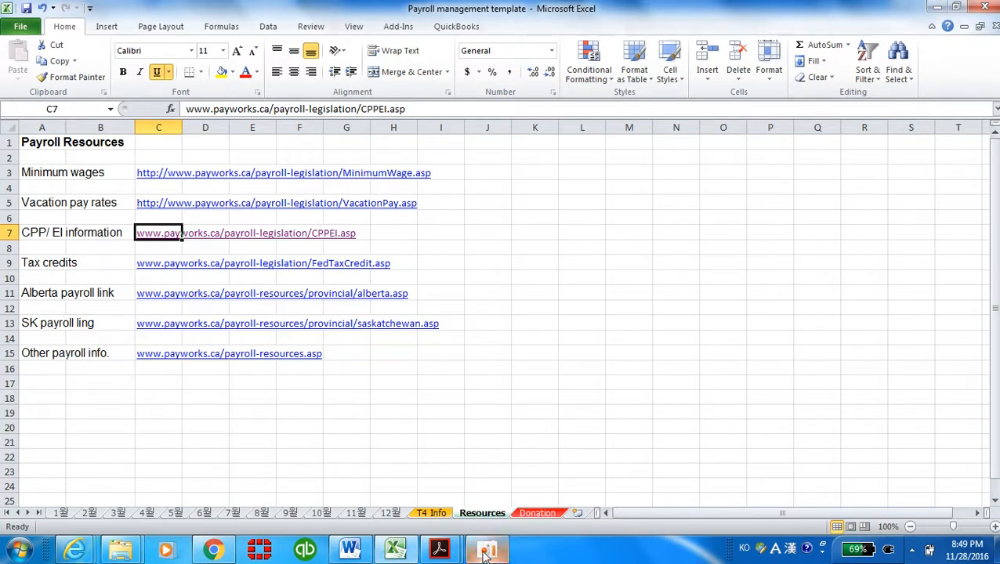
left_click(535, 514)
scroll(475, 369, "down", 2)
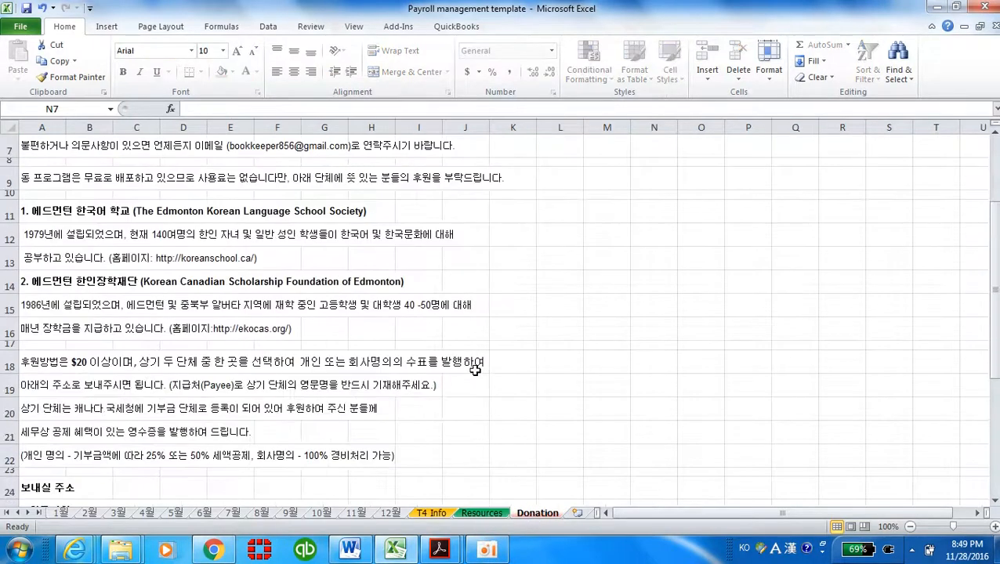
scroll(474, 370, "up", 2)
scroll(474, 370, "down", 2)
scroll(473, 370, "up", 2)
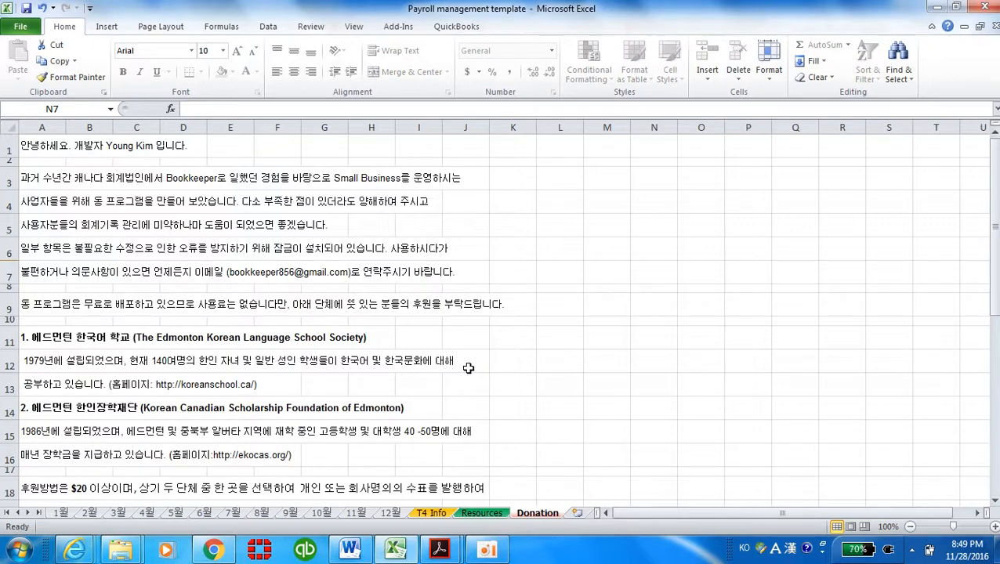
scroll(467, 368, "down", 2)
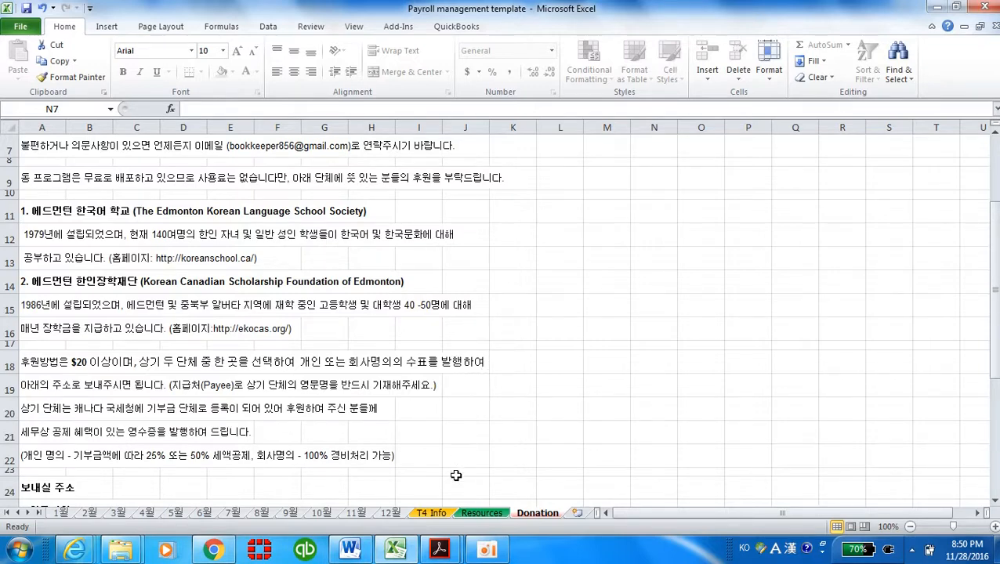
Step: Switch to the Word outline and review the closing section, the program structure and the data entry notes
mouse_move(349, 548)
left_click(366, 499)
scroll(424, 401, "down", 10)
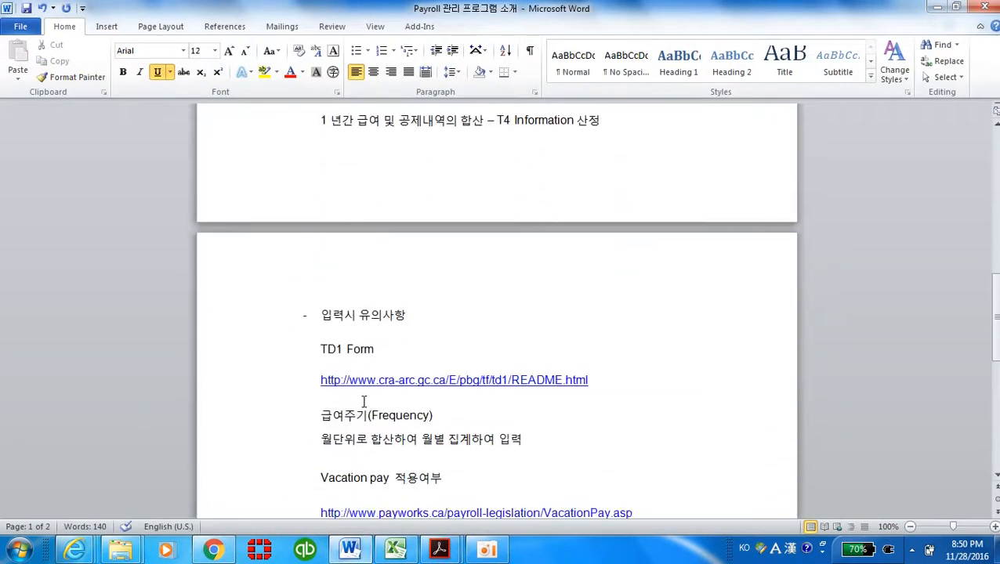
scroll(363, 402, "down", 1)
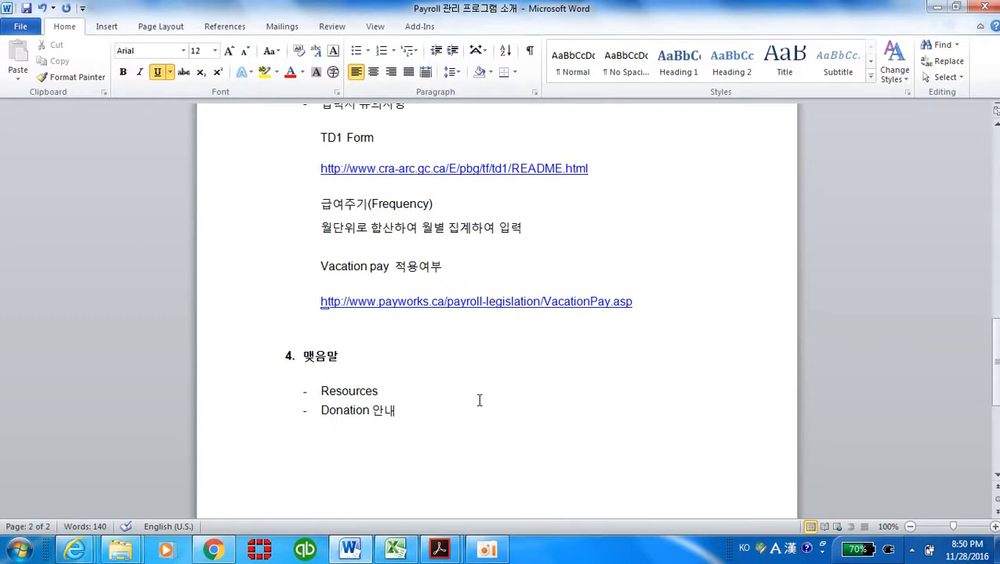
scroll(480, 401, "up", 7)
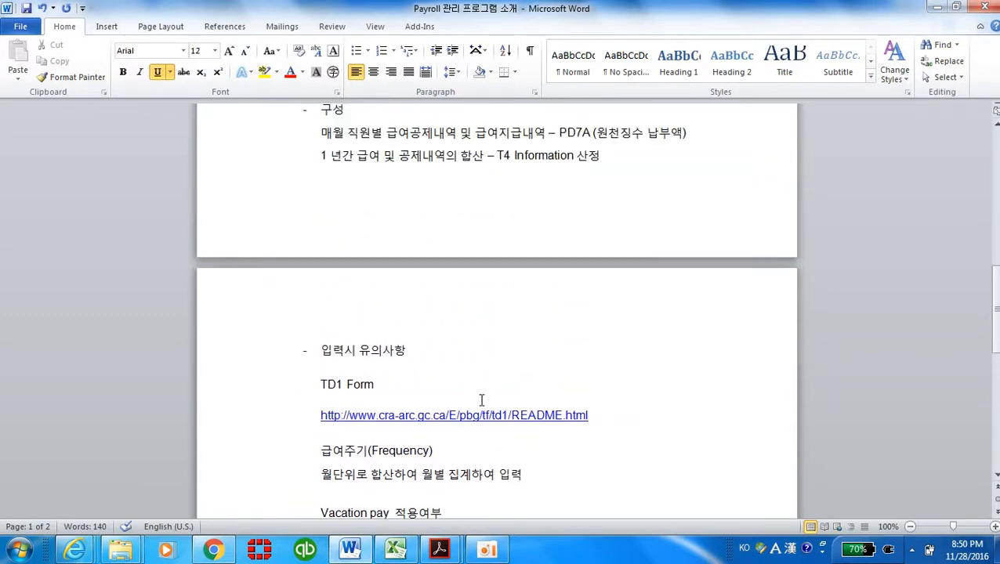
scroll(481, 401, "up", 2)
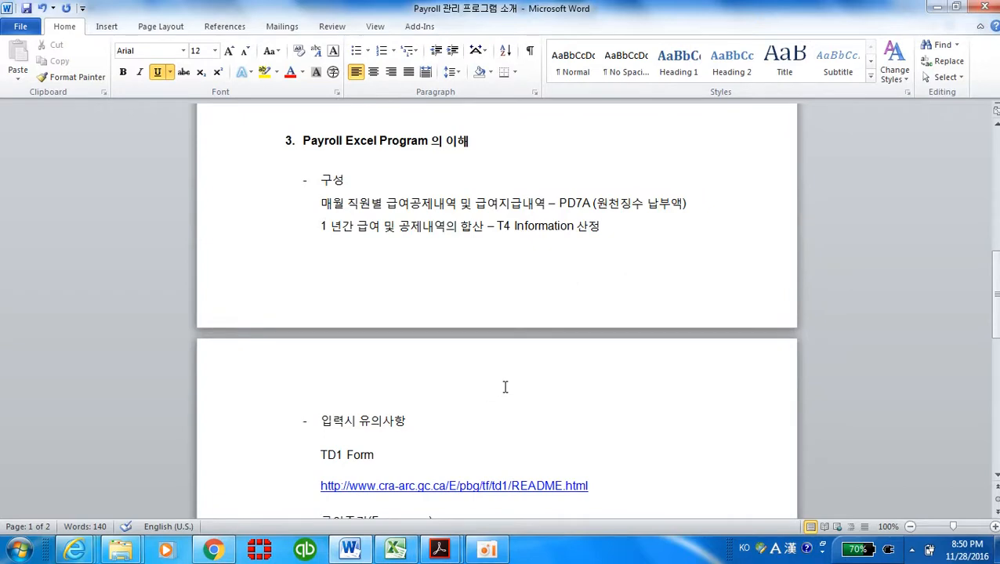
scroll(505, 387, "down", 2)
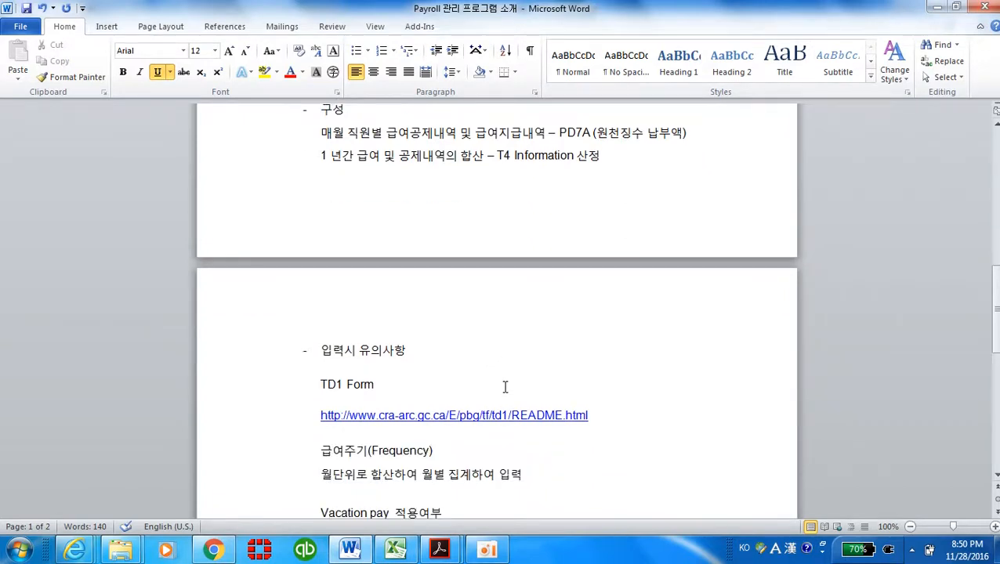
scroll(504, 387, "down", 2)
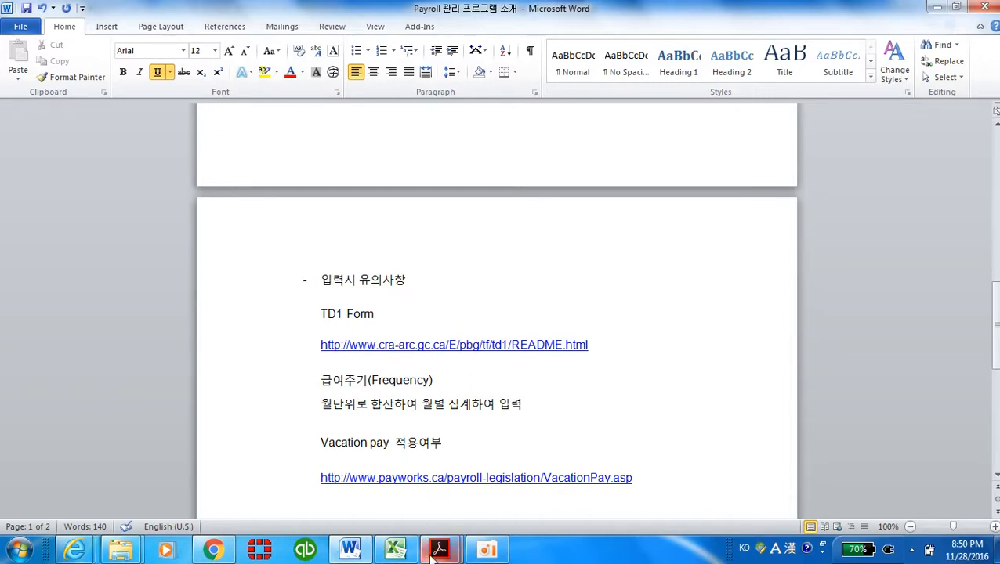
Step: Switch to the browser's Payroll Deductions Online Calculator, accept its terms, and start a Salary calculation
mouse_move(75, 550)
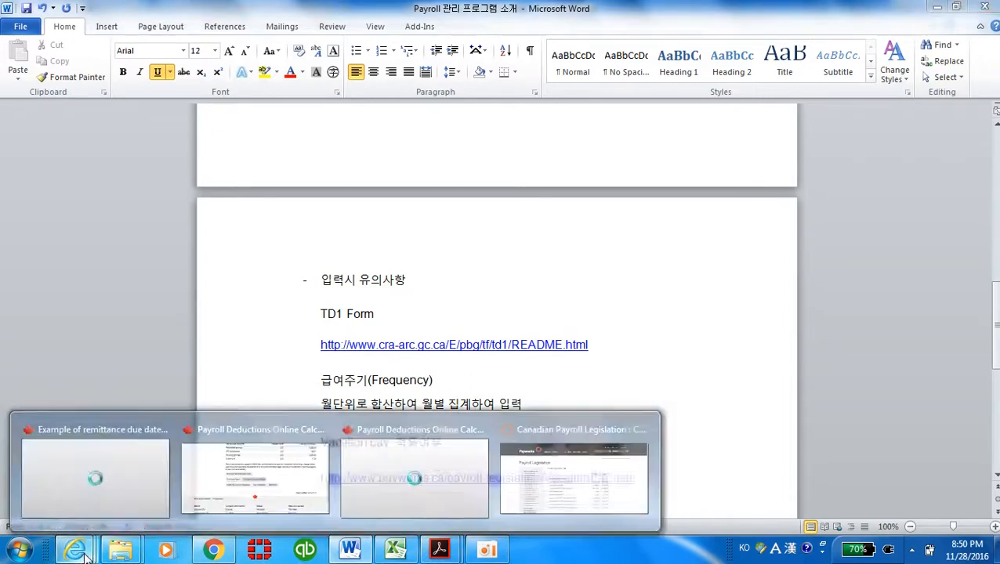
left_click(382, 486)
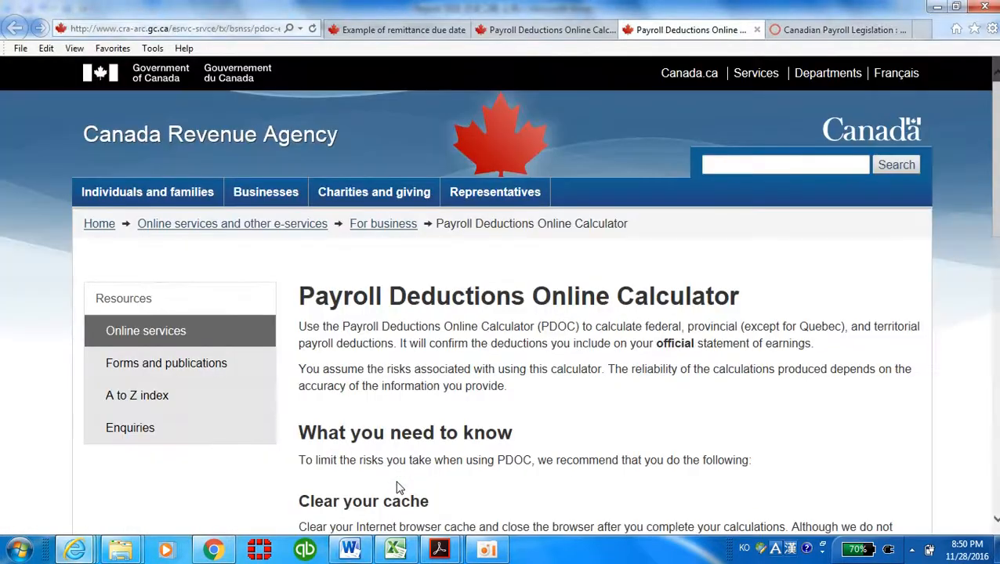
scroll(395, 482, "down", 3)
scroll(396, 479, "down", 3)
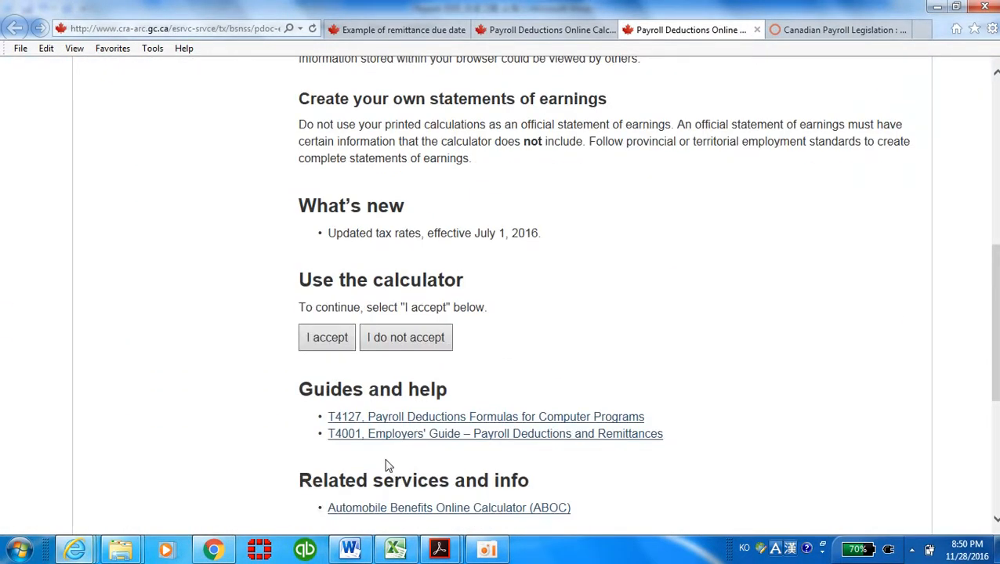
left_click(340, 345)
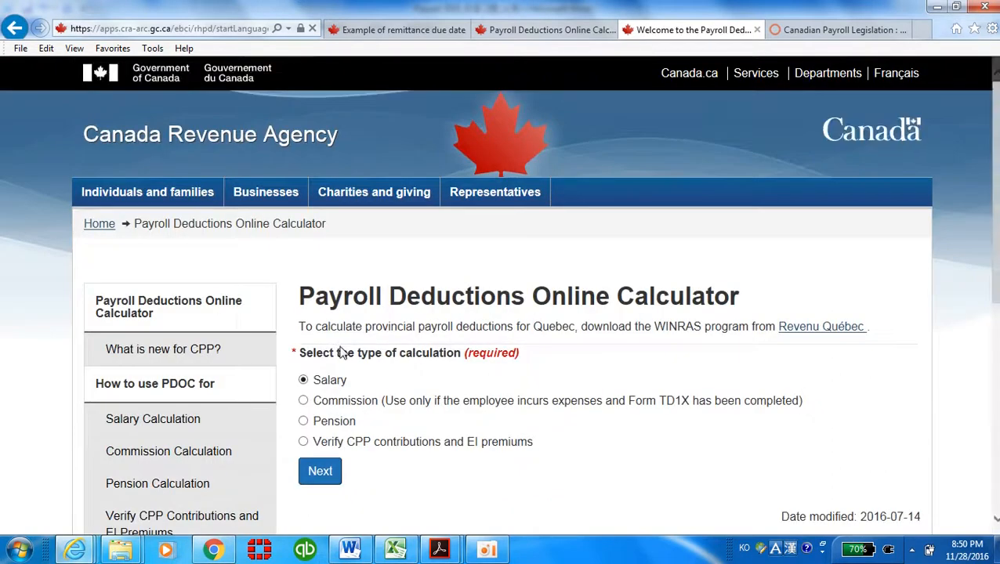
scroll(335, 340, "down", 1)
left_click(333, 336)
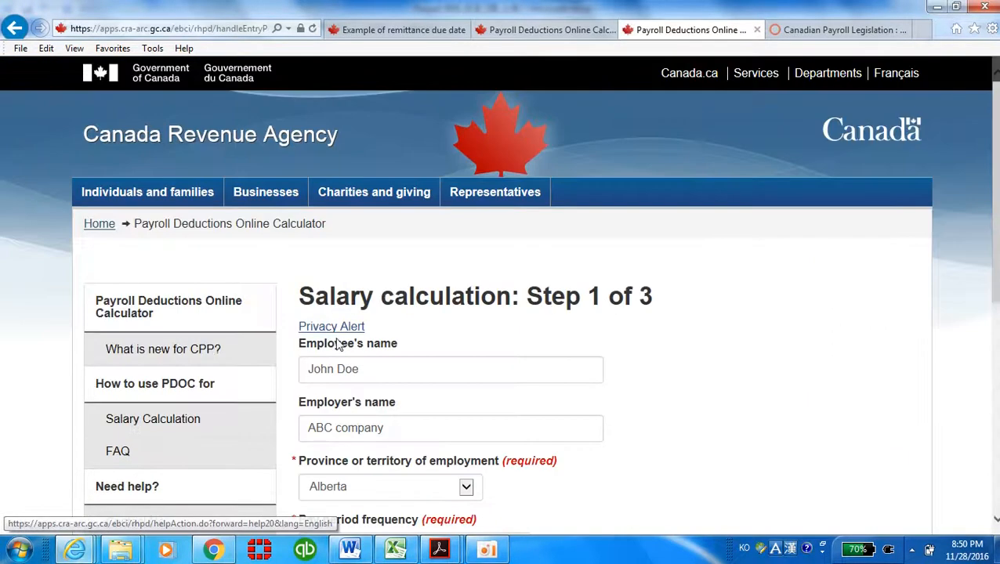
Step: Continue the salary calculation to step 3 with the existing entries and view the federal TD1 claim code options
scroll(344, 345, "down", 2)
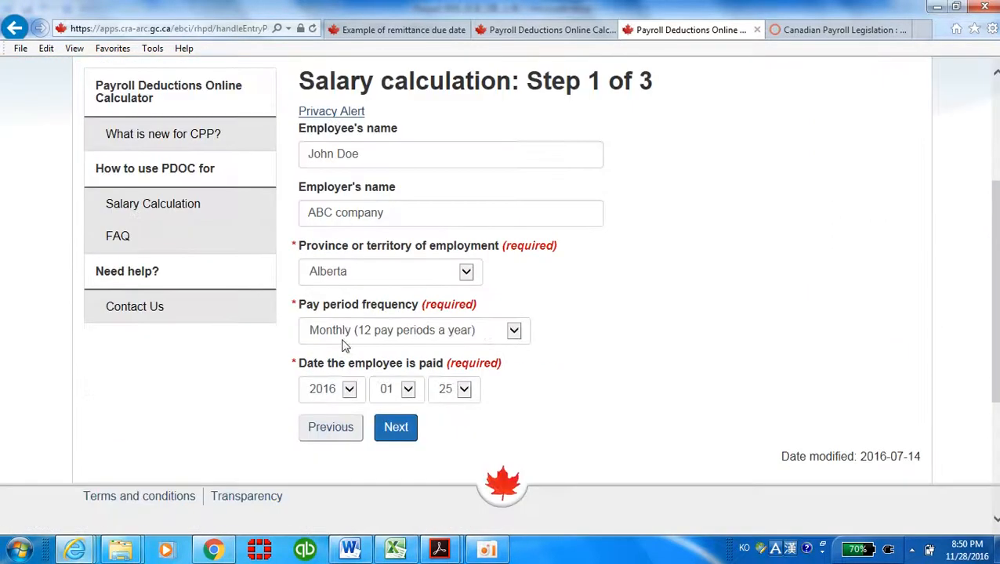
left_click(397, 433)
scroll(419, 423, "down", 3)
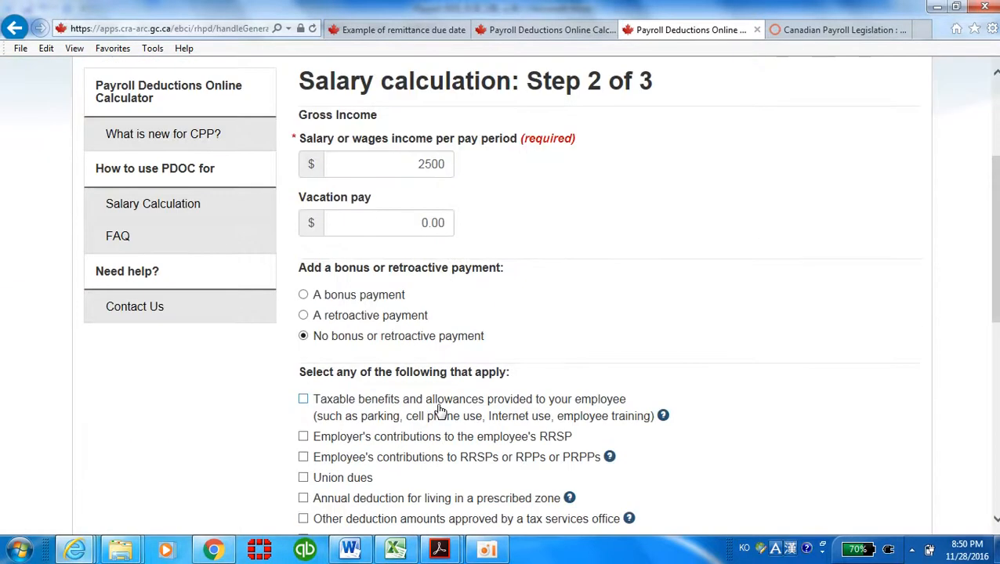
scroll(427, 427, "down", 2)
scroll(421, 455, "down", 2)
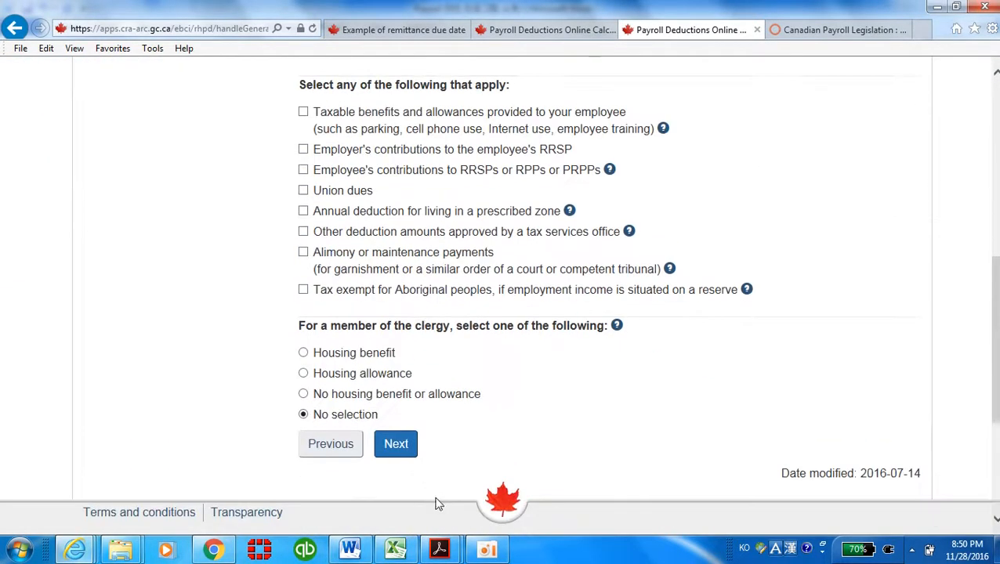
left_click(402, 447)
scroll(525, 415, "down", 2)
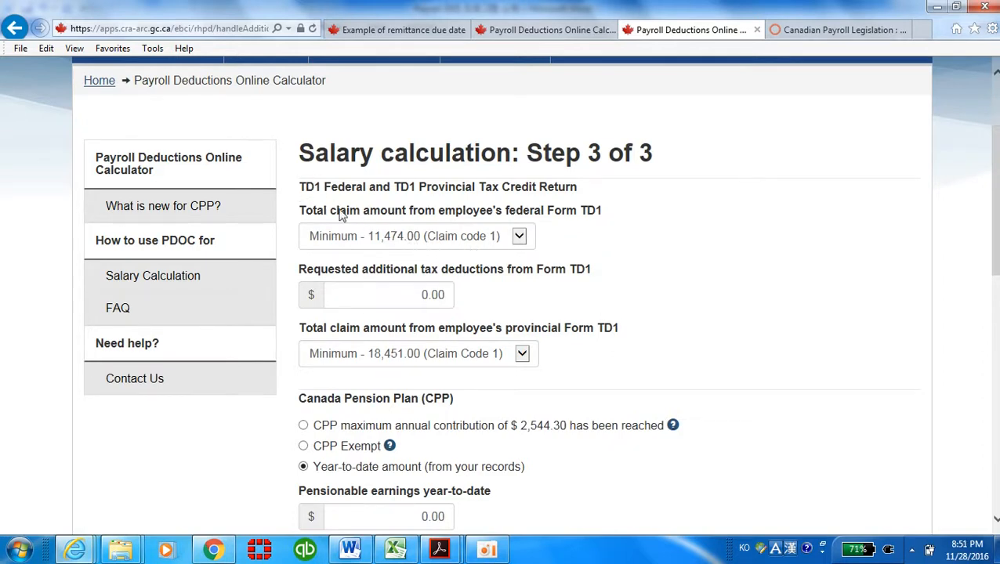
left_click(520, 238)
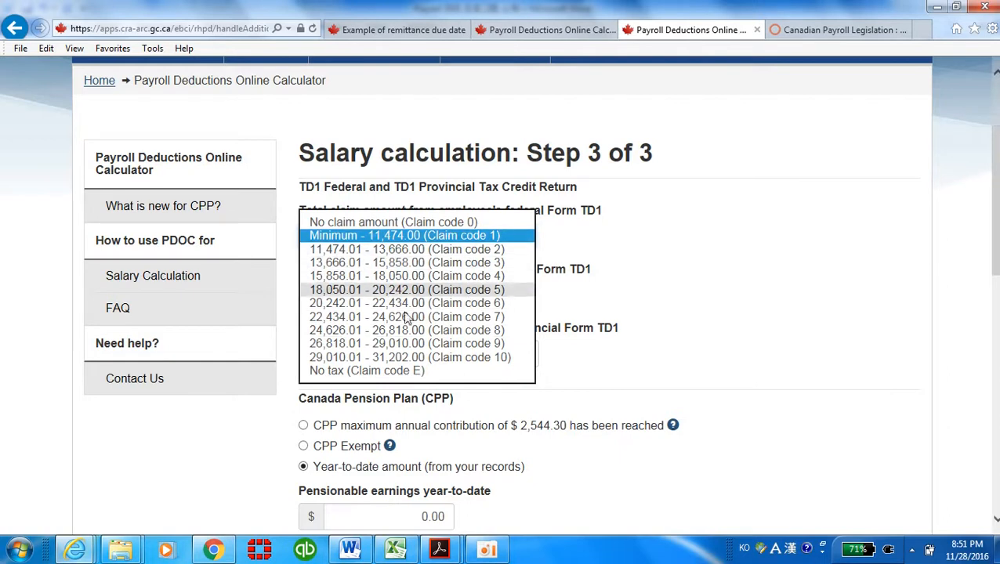
left_click(703, 277)
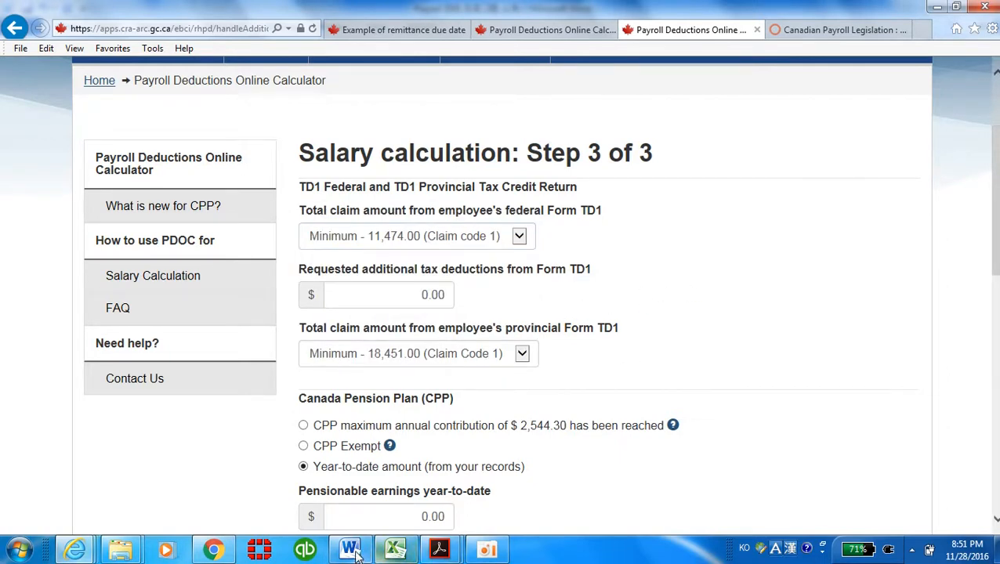
Step: Switch to td1-04-16e.pdf in Acrobat Reader and read the TD1 form's opening claim lines, starting with the basic personal amount
mouse_move(353, 552)
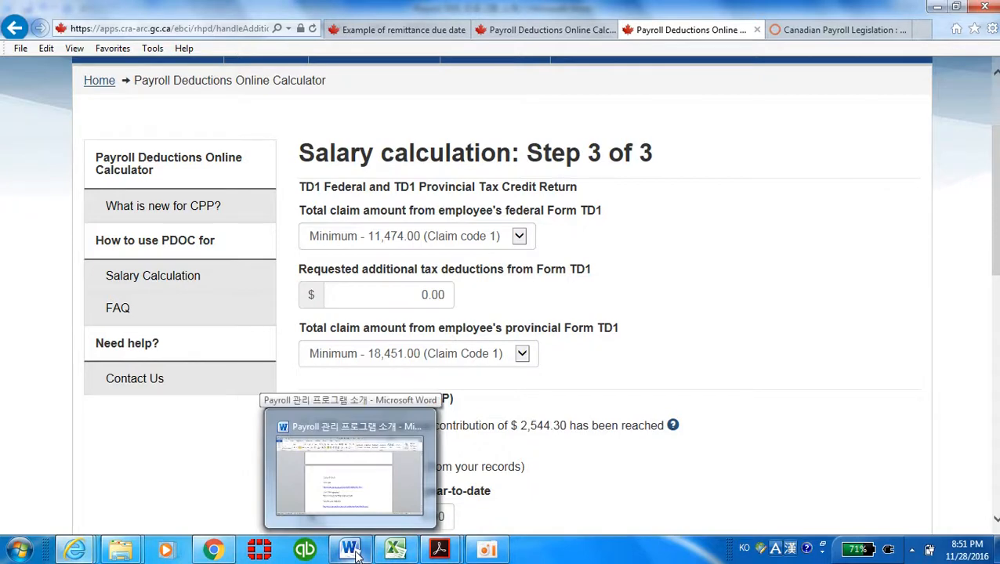
mouse_move(439, 551)
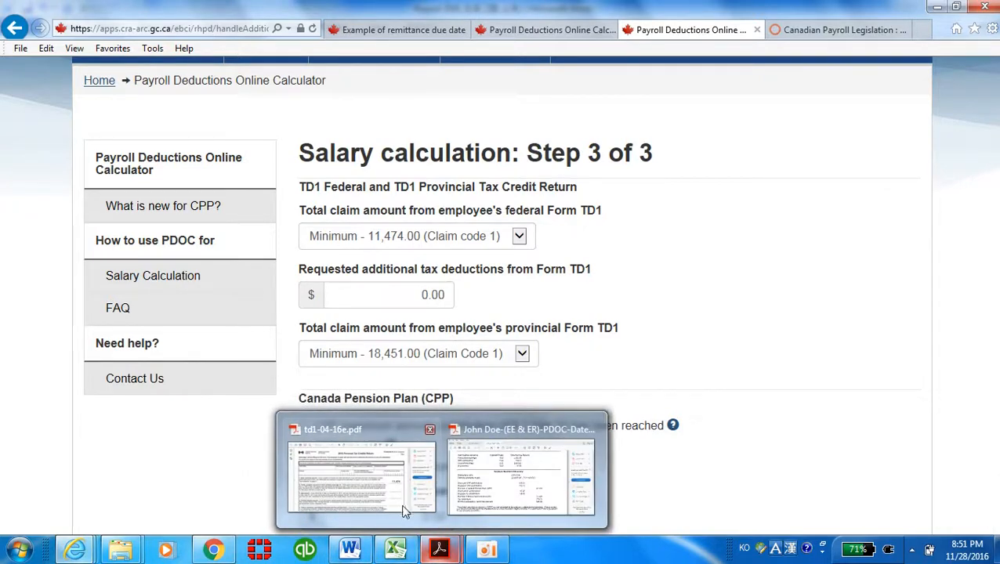
left_click(404, 511)
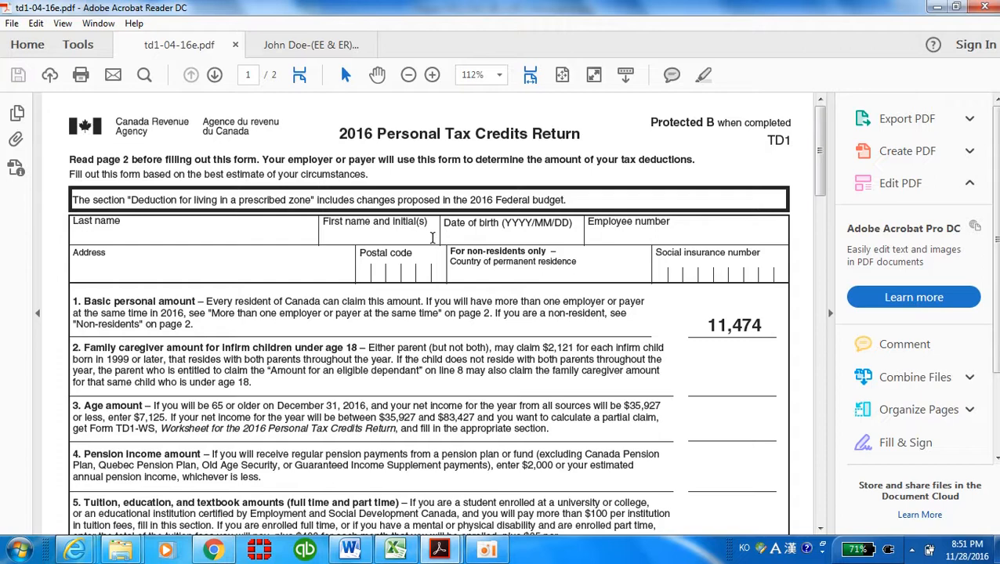
scroll(432, 237, "down", 1)
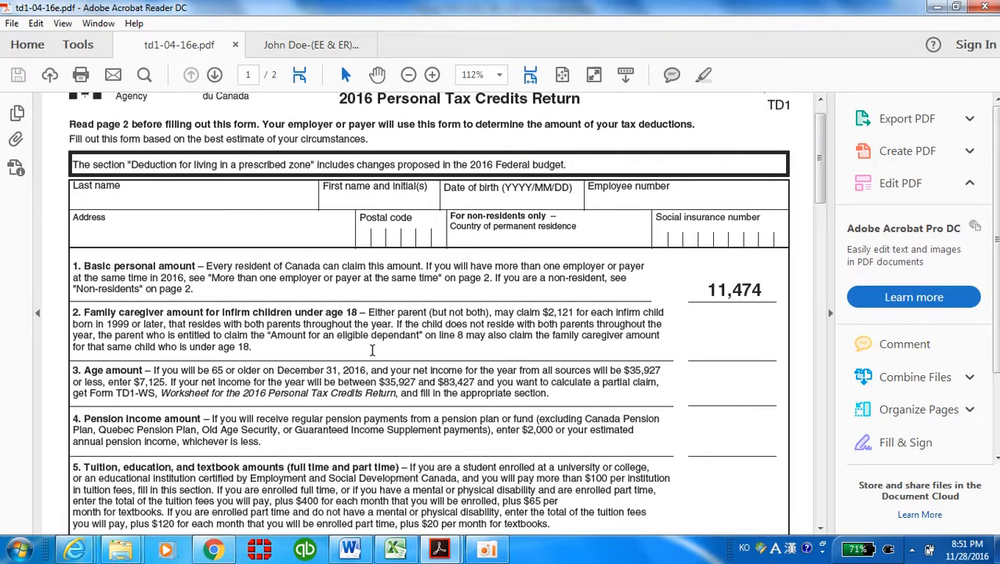
scroll(372, 349, "down", 2)
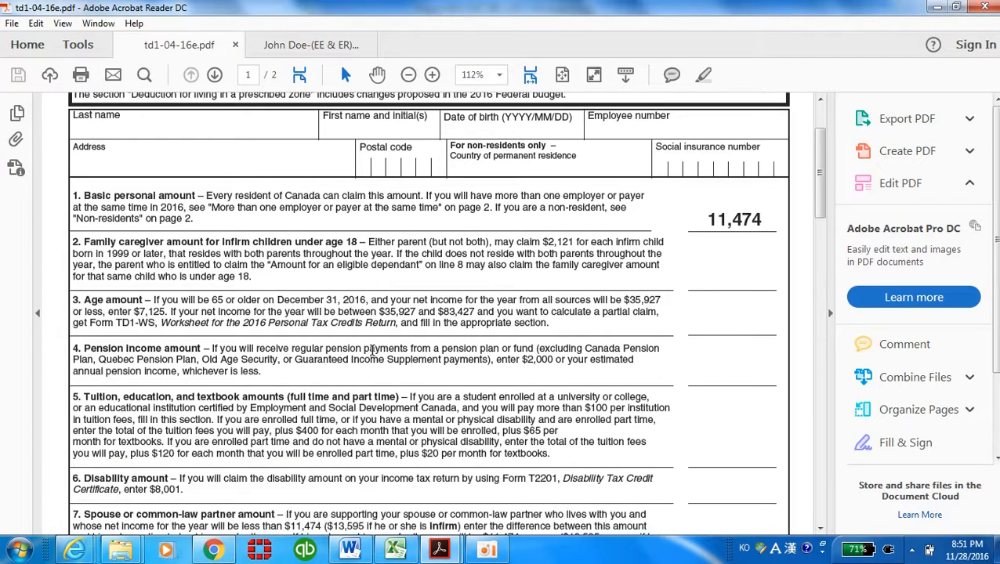
scroll(373, 349, "down", 2)
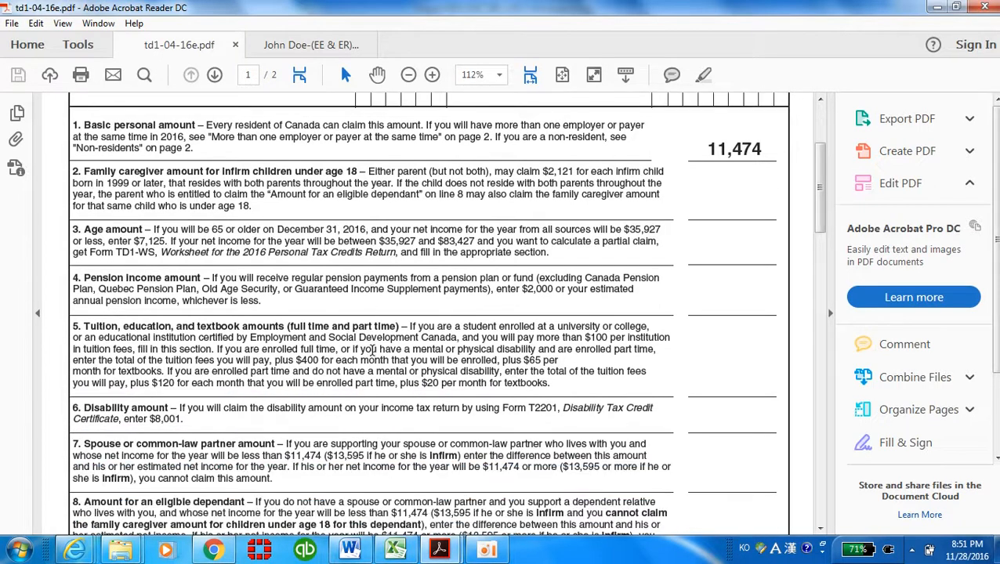
scroll(373, 349, "up", 3)
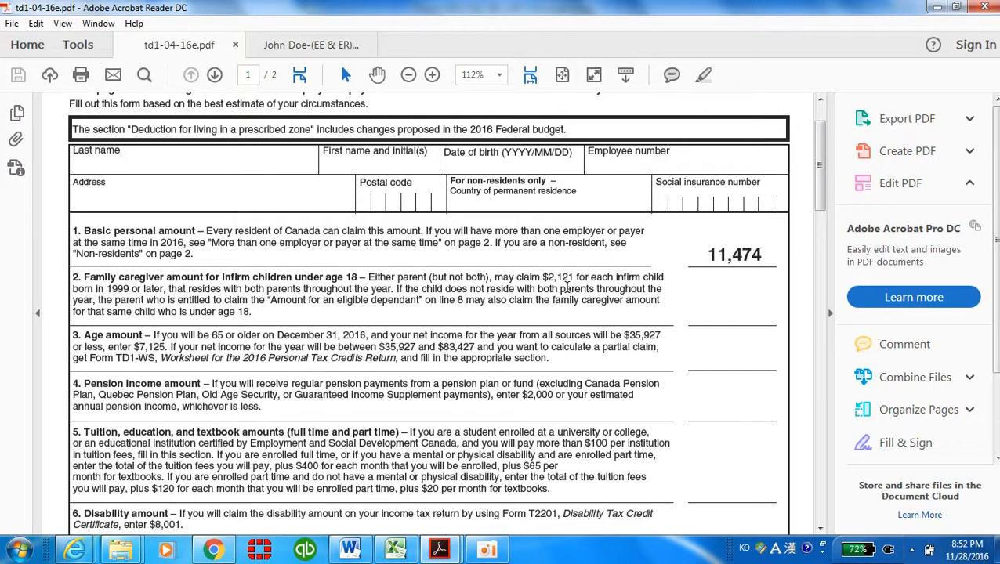
Step: Review the TD1 form's remaining credit lines down to the amount for infirm dependants, and return to the basic personal amount
scroll(567, 287, "down", 2)
scroll(566, 288, "up", 2)
scroll(566, 287, "down", 3)
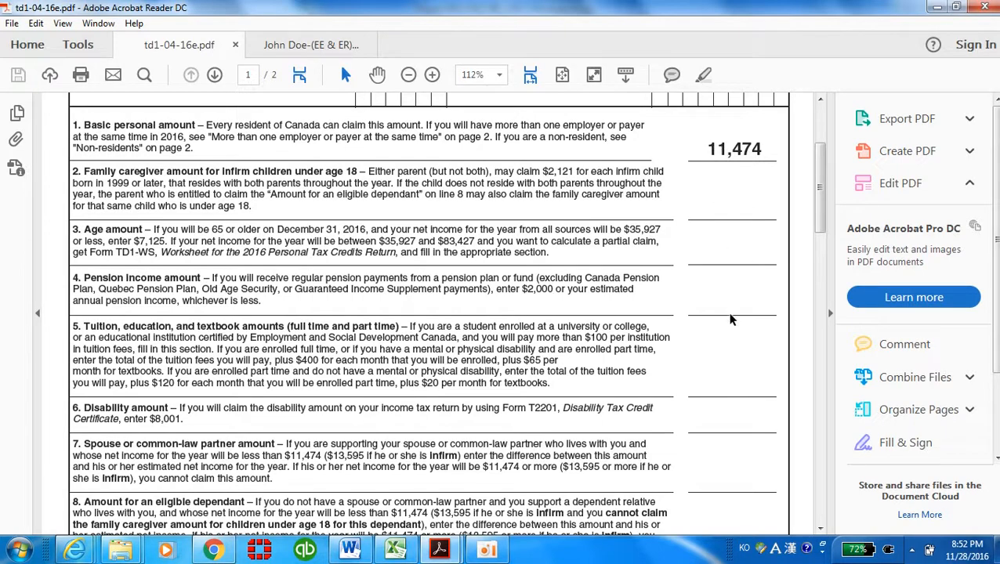
scroll(728, 309, "down", 3)
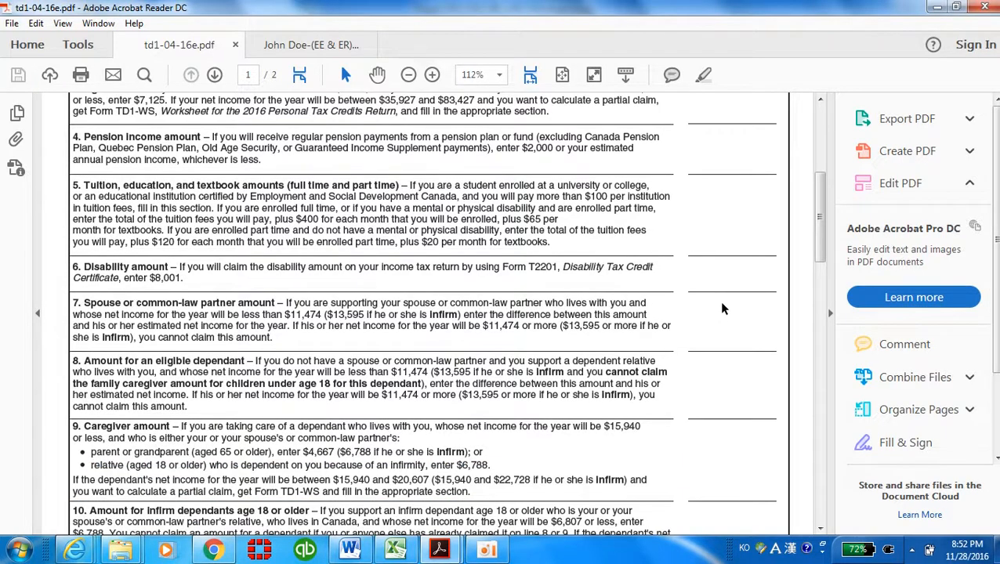
scroll(721, 312, "down", 1)
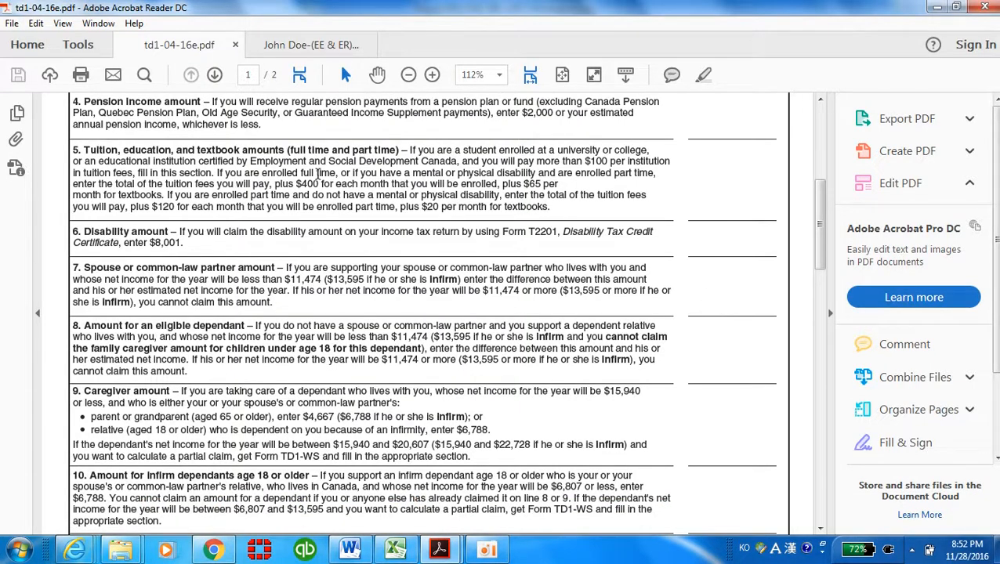
scroll(317, 177, "up", 1)
scroll(674, 223, "up", 5)
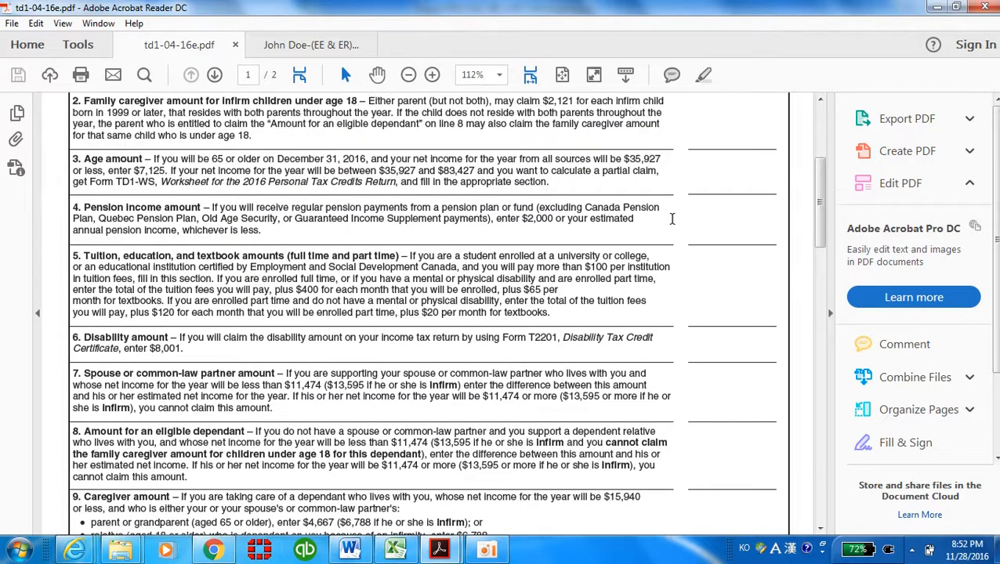
scroll(721, 194, "up", 1)
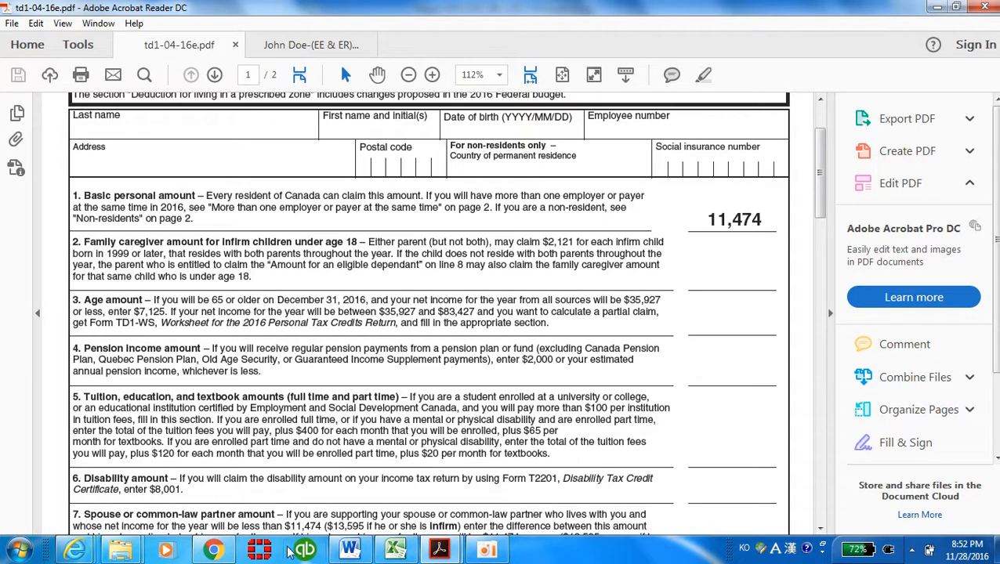
left_click(213, 551)
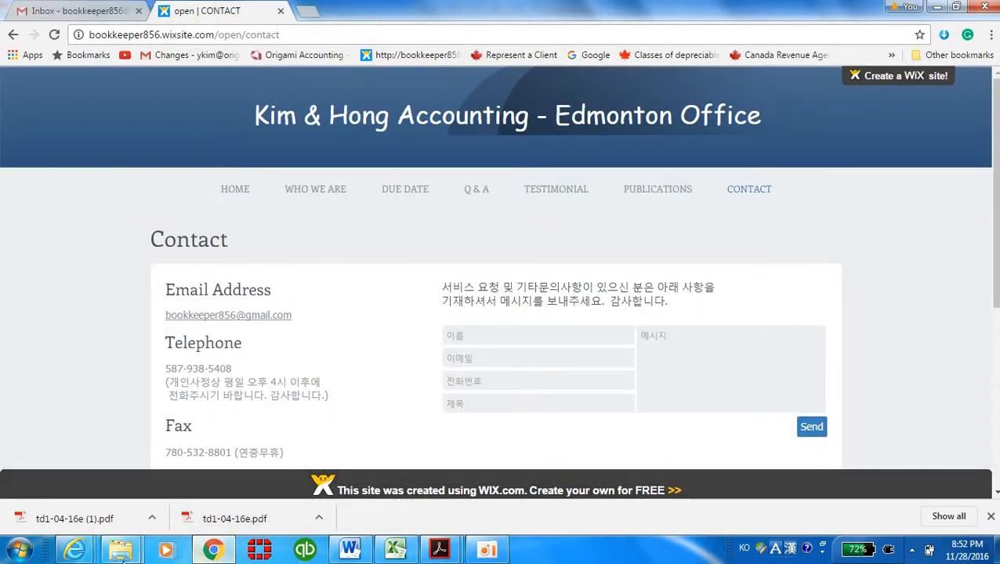
mouse_move(78, 551)
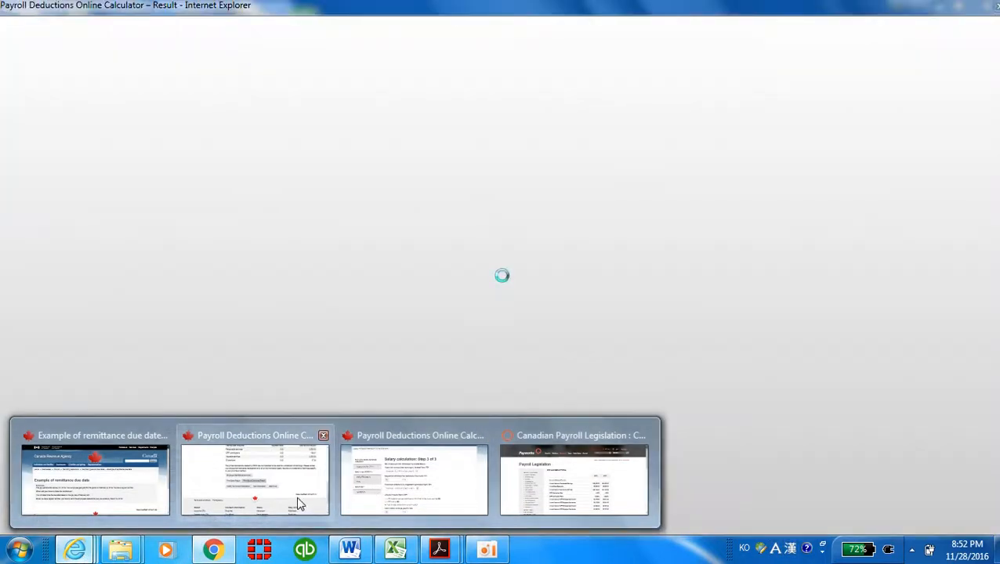
left_click(298, 502)
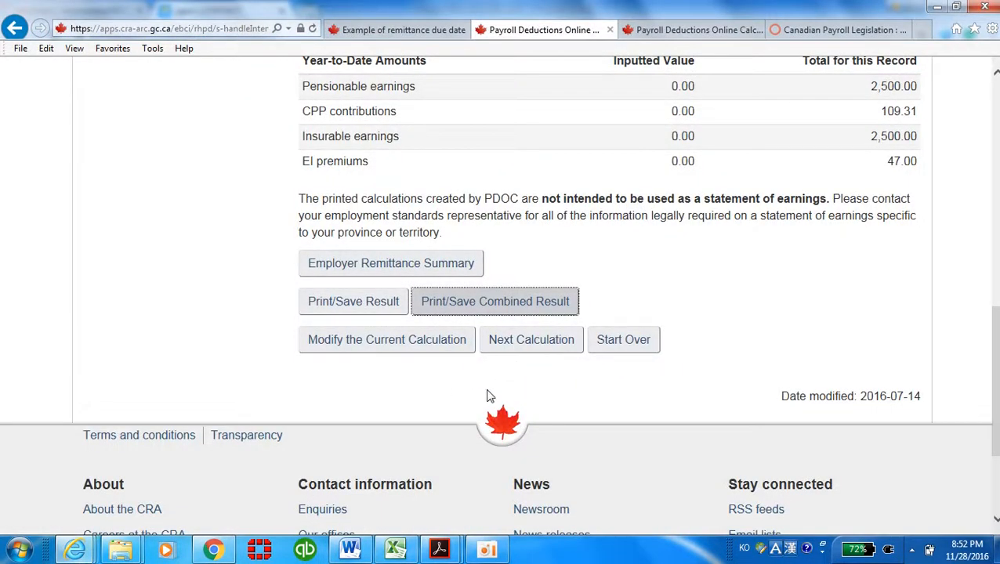
left_click(213, 549)
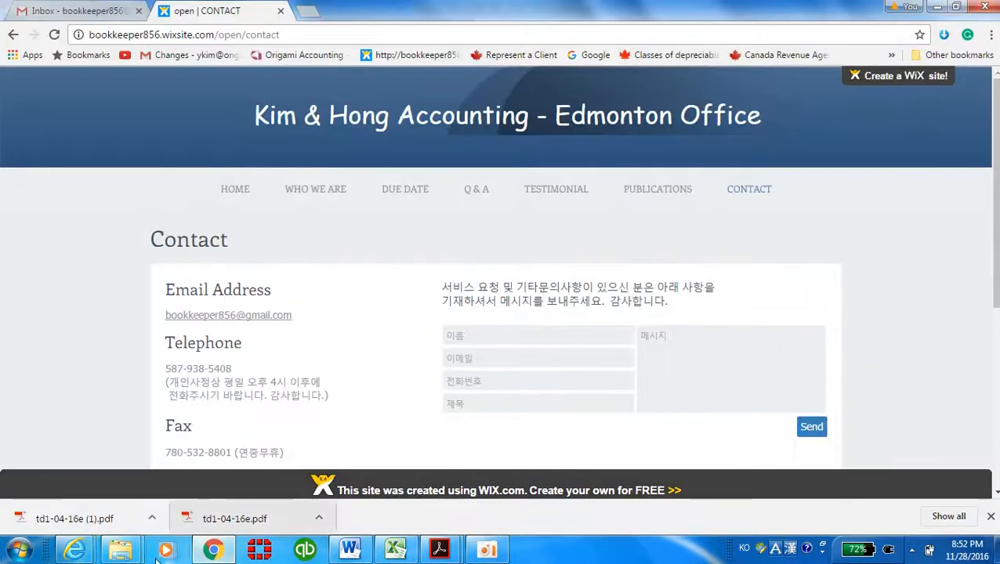
Step: Switch back to step 3 of the salary calculation in Internet Explorer and examine the federal and provincial TD1 claim code options
mouse_move(92, 553)
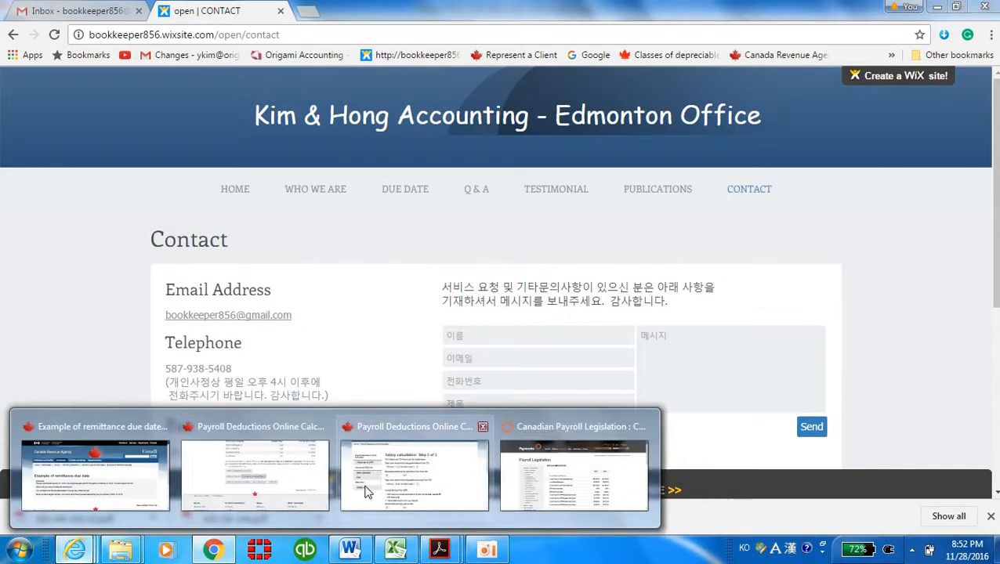
left_click(396, 490)
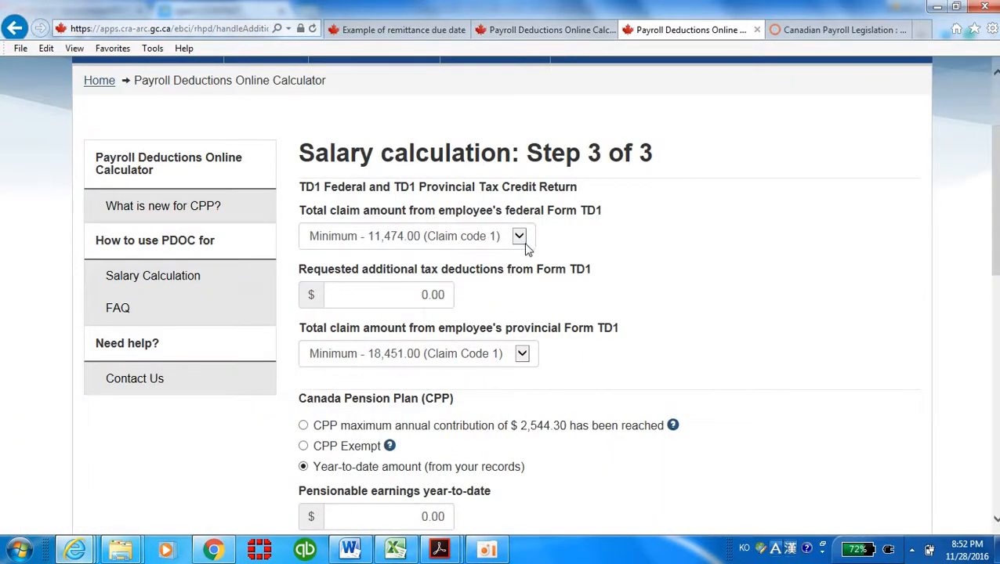
left_click(526, 245)
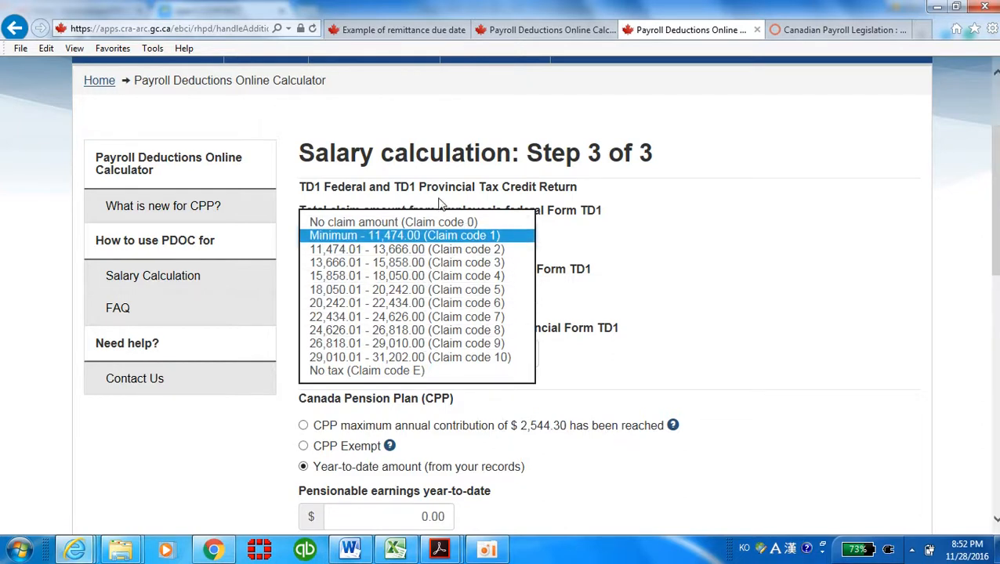
left_click(647, 245)
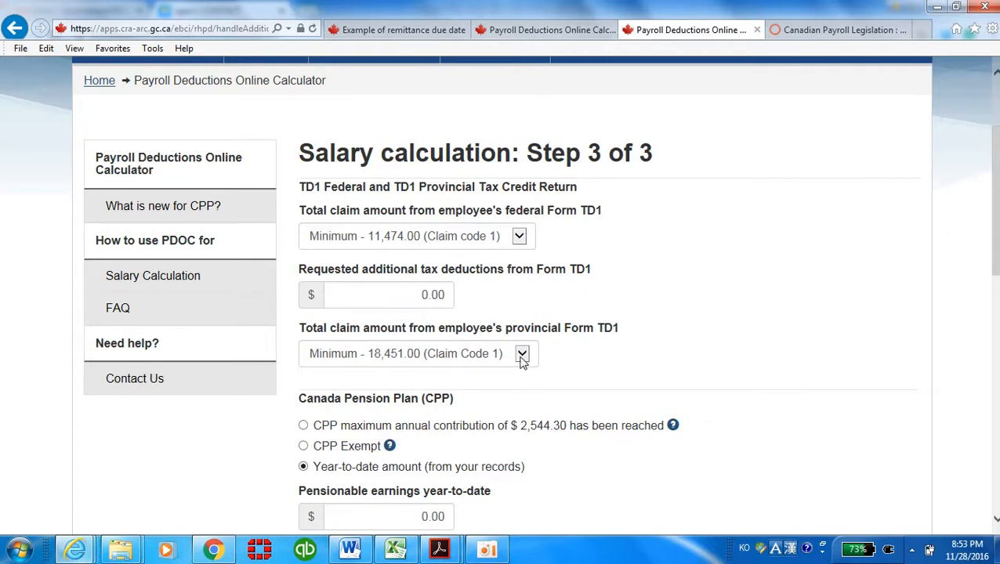
left_click(522, 357)
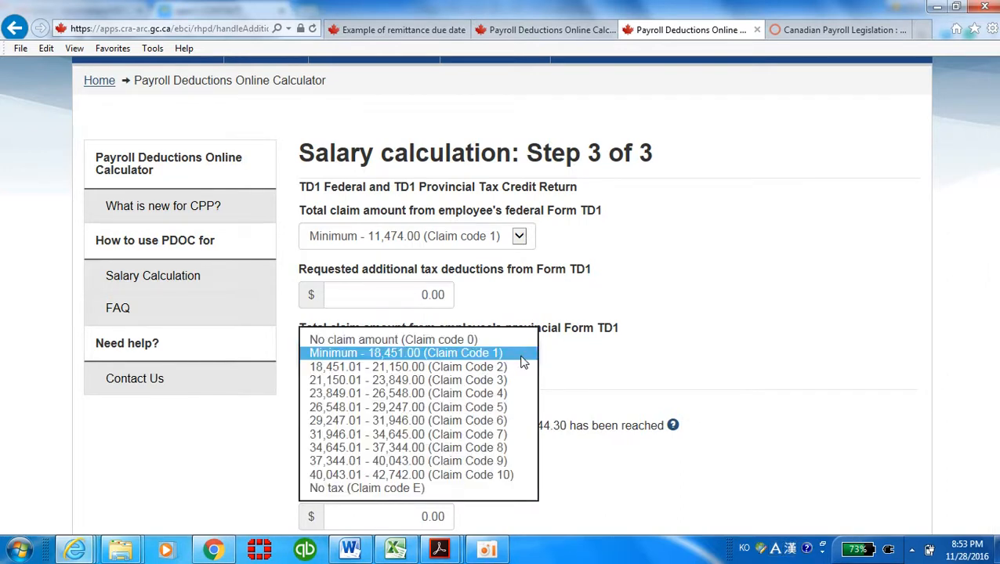
left_click(570, 362)
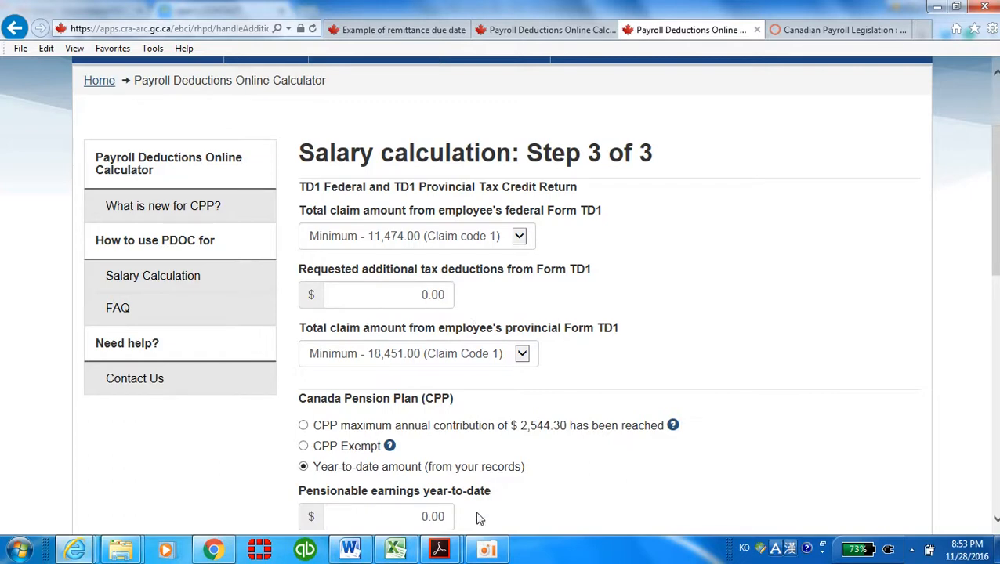
Step: Switch to the Word outline and review the data entry notes, placing the cursor at the end of the 급여주기(Frequency) line
left_click(349, 550)
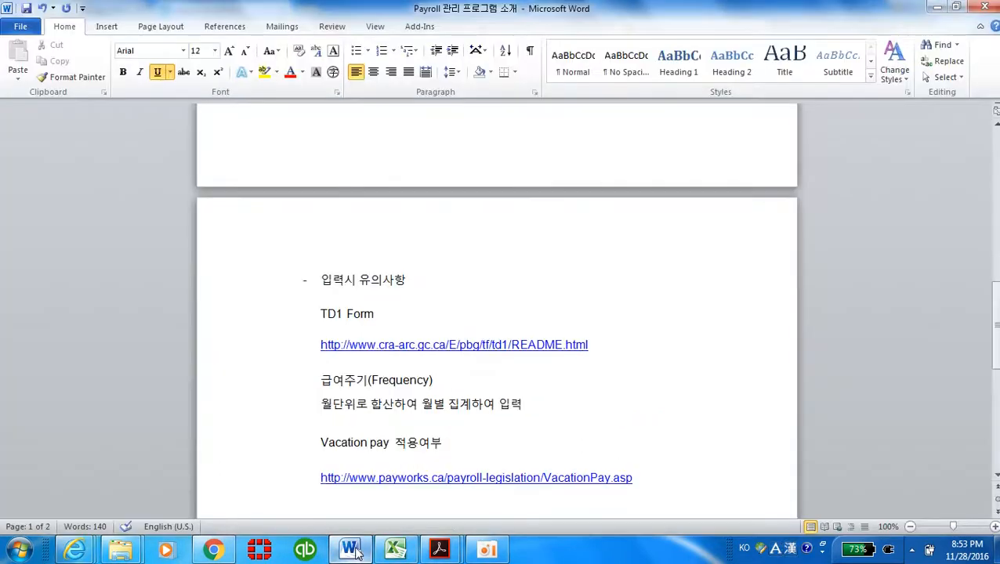
scroll(519, 441, "down", 1)
left_click(479, 352)
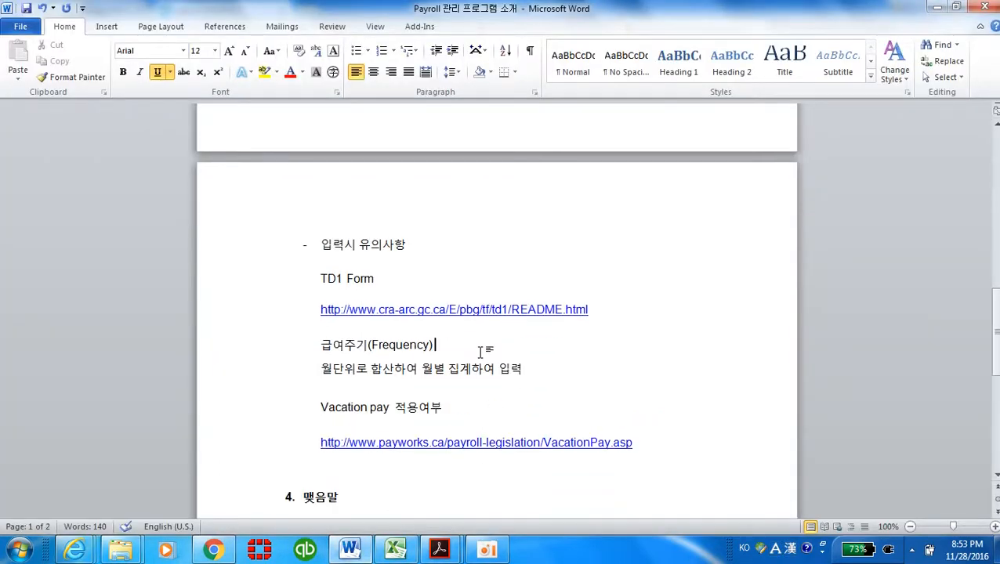
Step: Switch to the Excel payroll template, open the 1월 sheet, and select the first employee's hours-to-income-tax entries in C8:J8
left_click(395, 549)
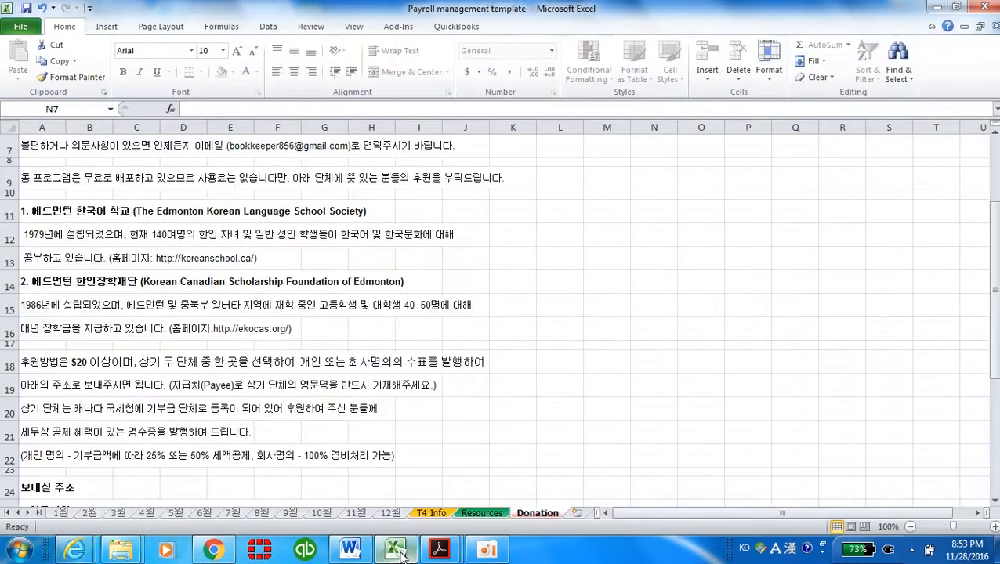
left_click(63, 513)
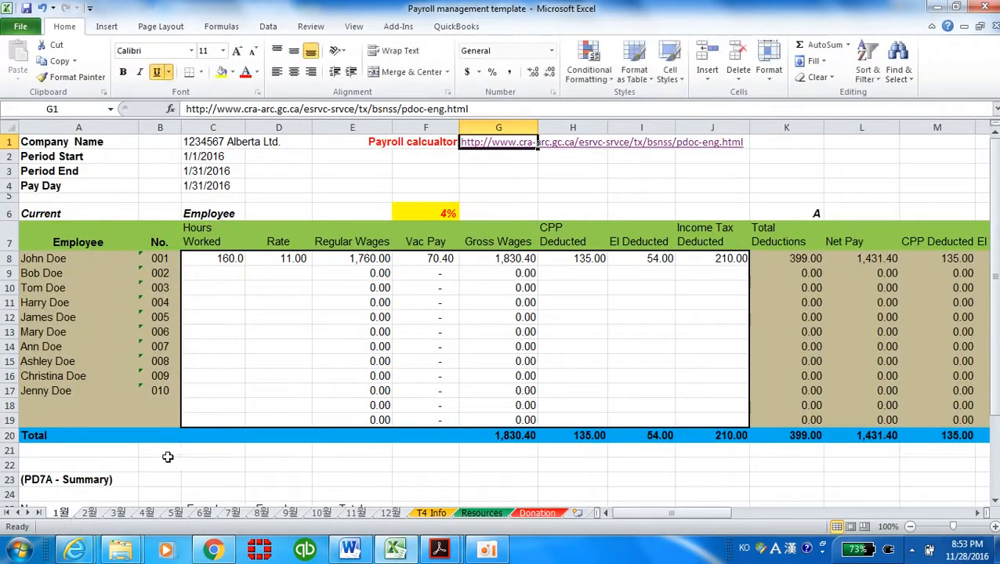
scroll(243, 345, "down", 1)
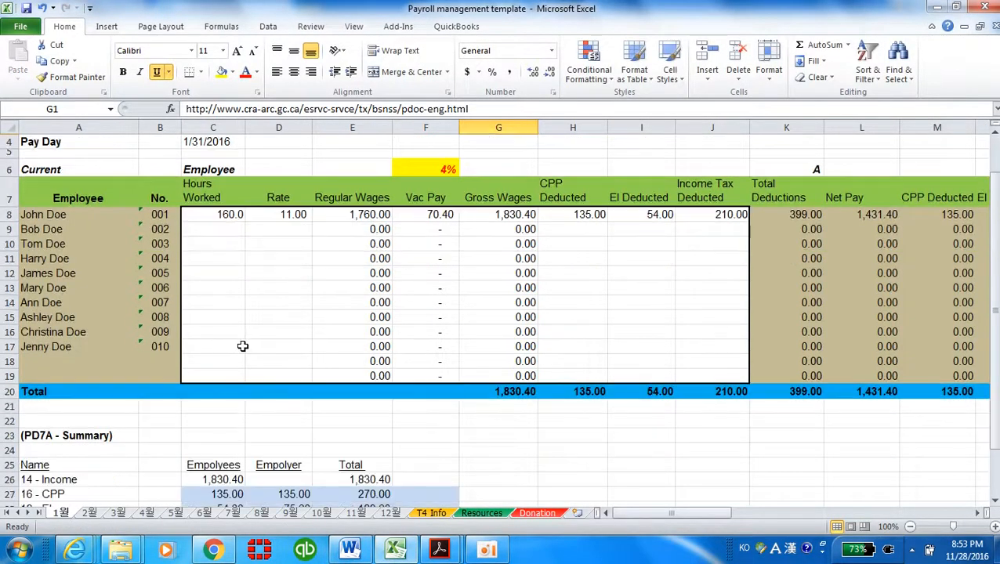
scroll(243, 345, "up", 1)
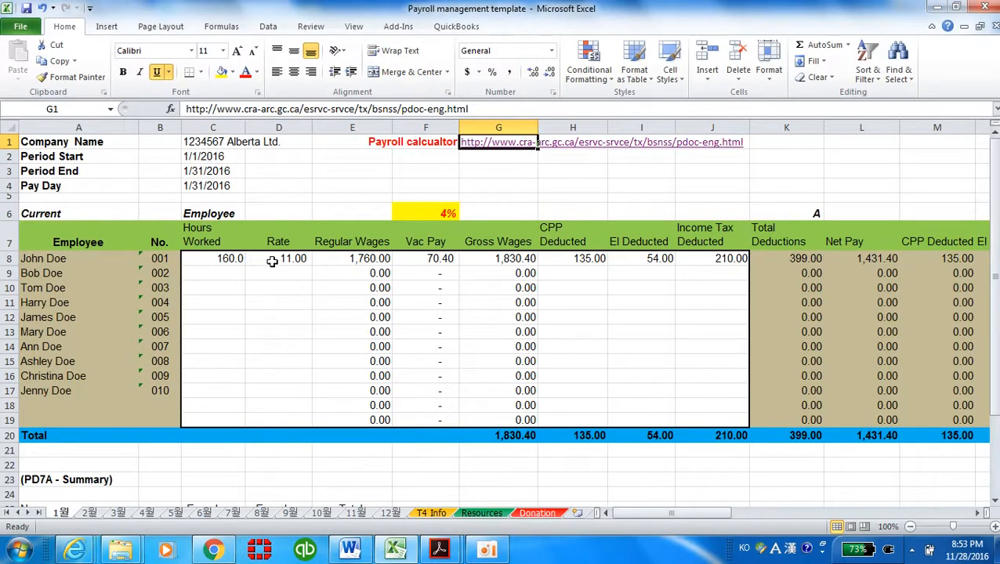
left_click_drag(237, 259, 692, 260)
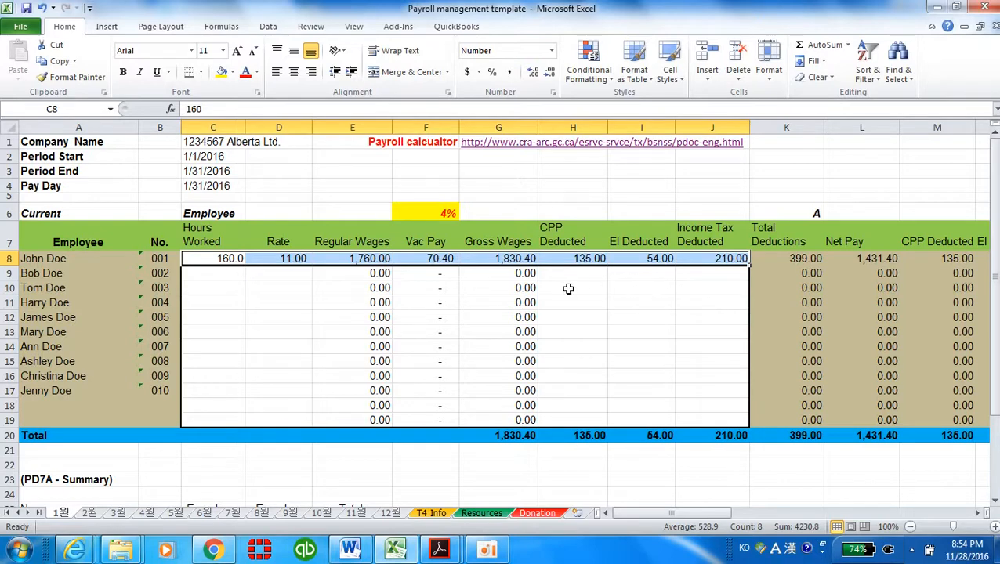
Step: Inspect the first employee's regular wages, gross wages, CPP deducted and rate cells in row 8 of the 1월 sheet
left_click(350, 259)
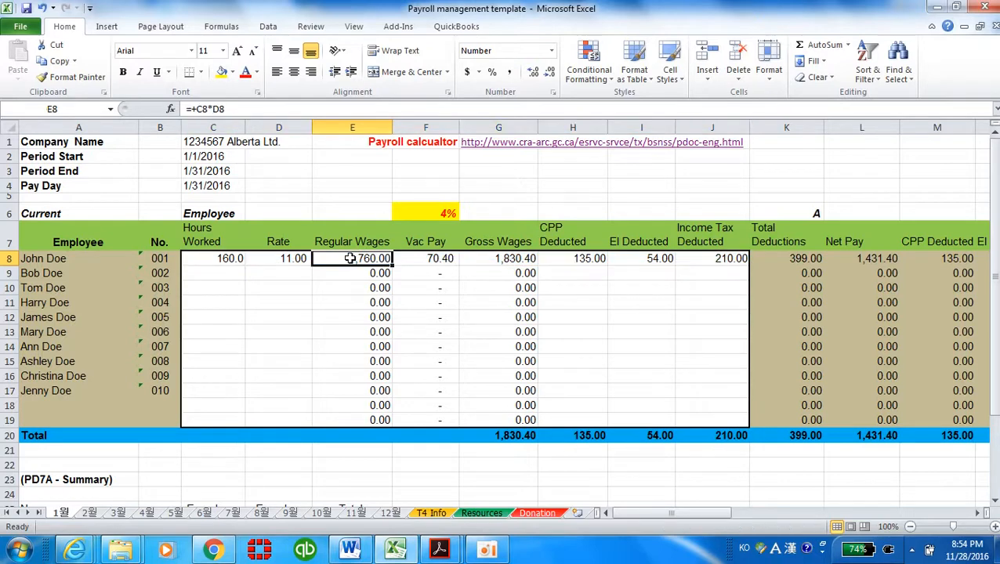
left_click(525, 260)
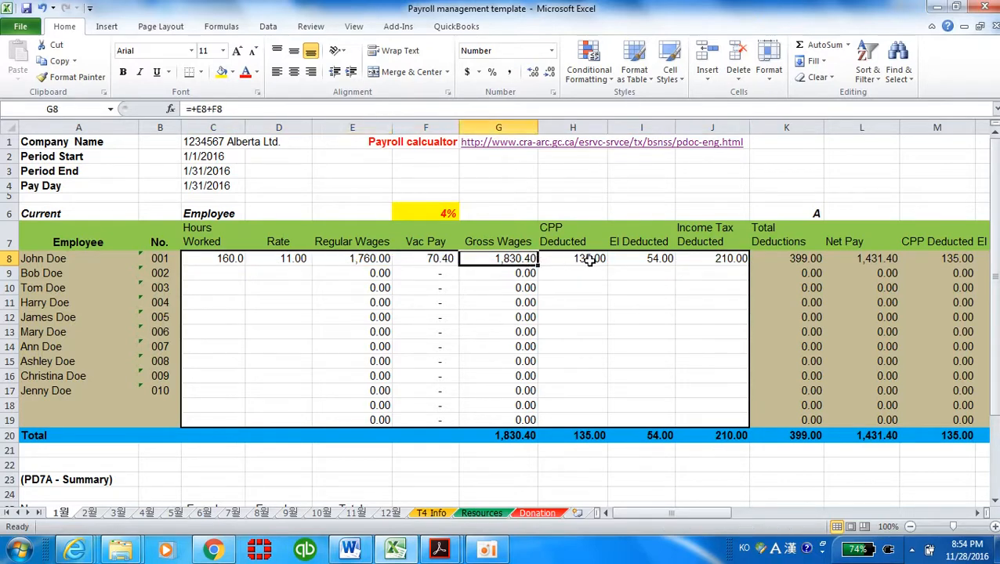
left_click(586, 260)
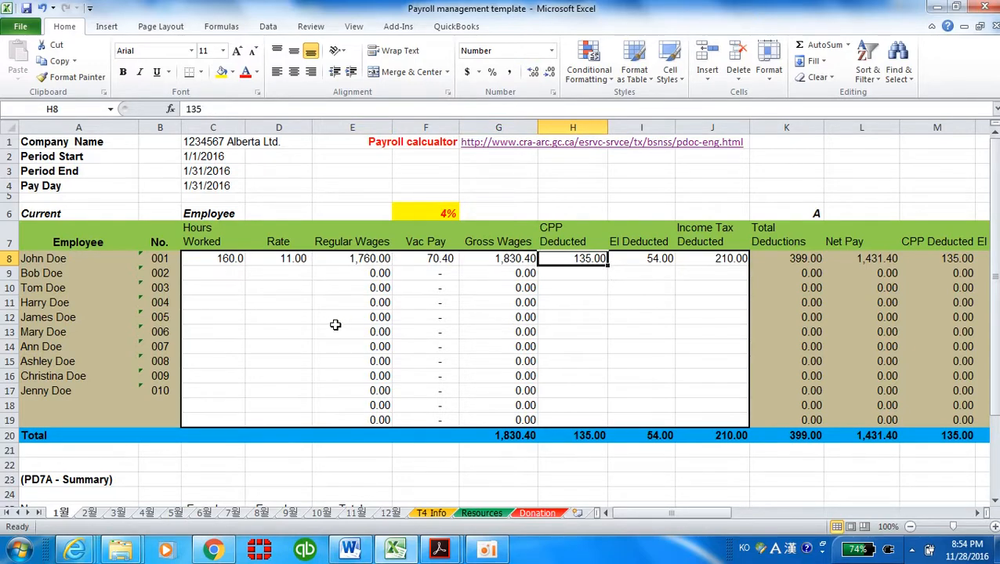
left_click(297, 260)
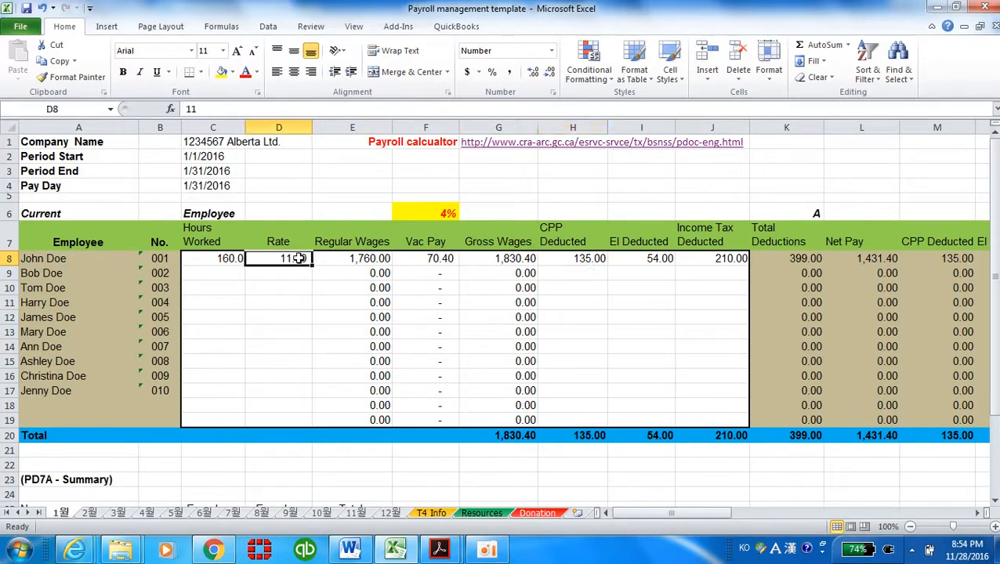
Step: Switch to the Word outline, open its Payworks vacation pay link, and review the British Columbia and Alberta vacation pay rates
left_click(354, 552)
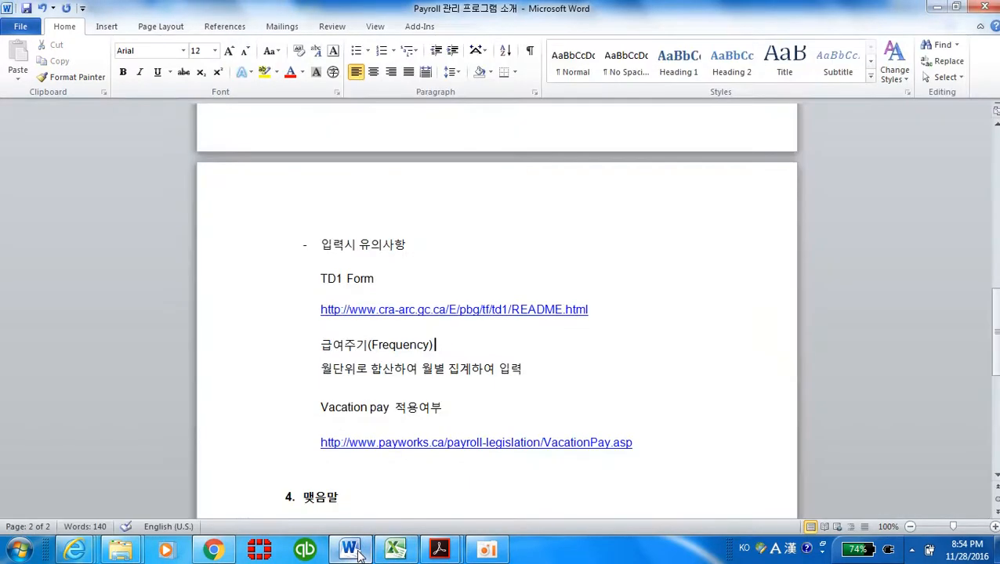
left_click(495, 408)
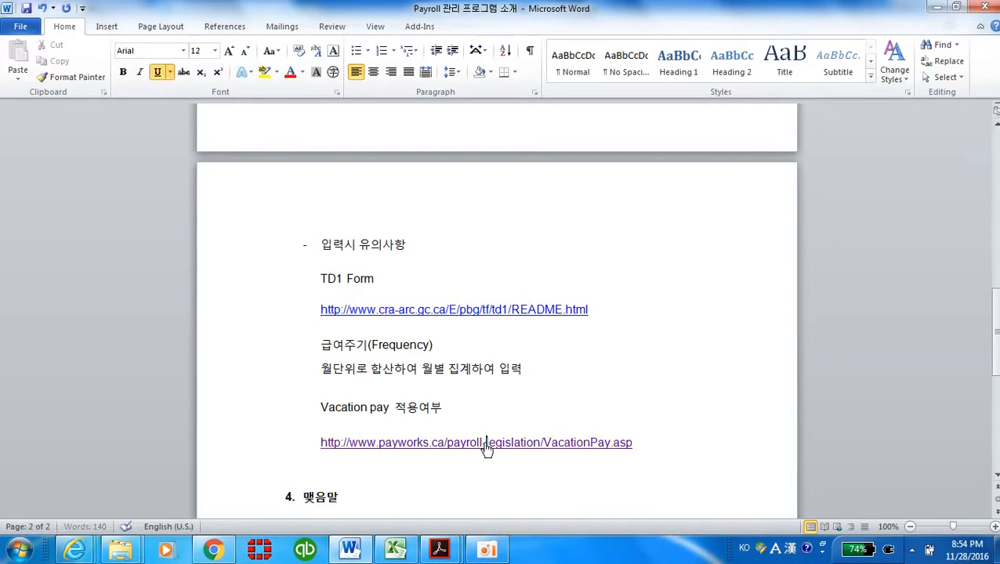
left_click(486, 448, "ctrl")
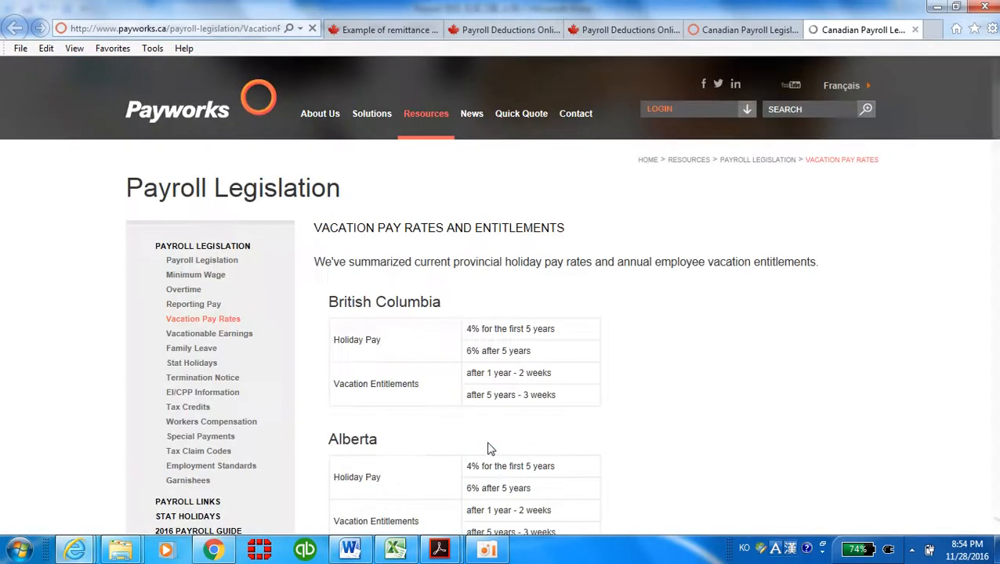
scroll(558, 427, "down", 2)
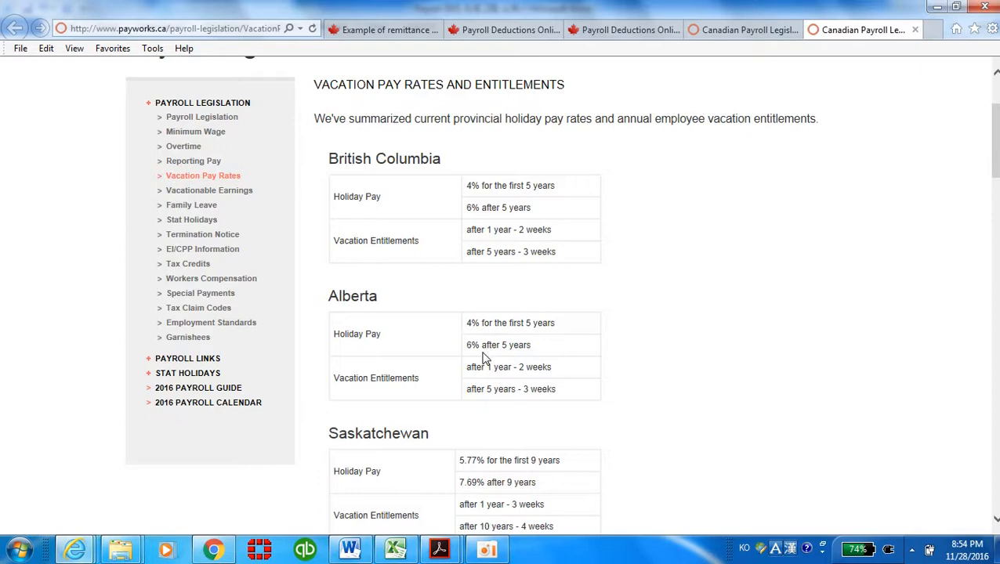
Step: Review the closing 맺음말 section of the Word outline and return to cell E23 on the Excel template's 1월 sheet
left_click(394, 551)
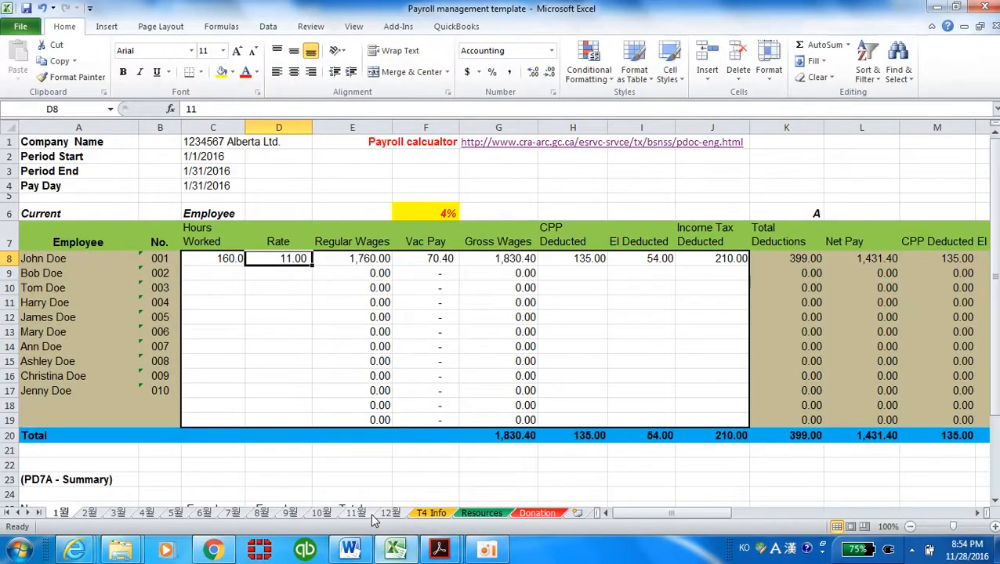
left_click(353, 550)
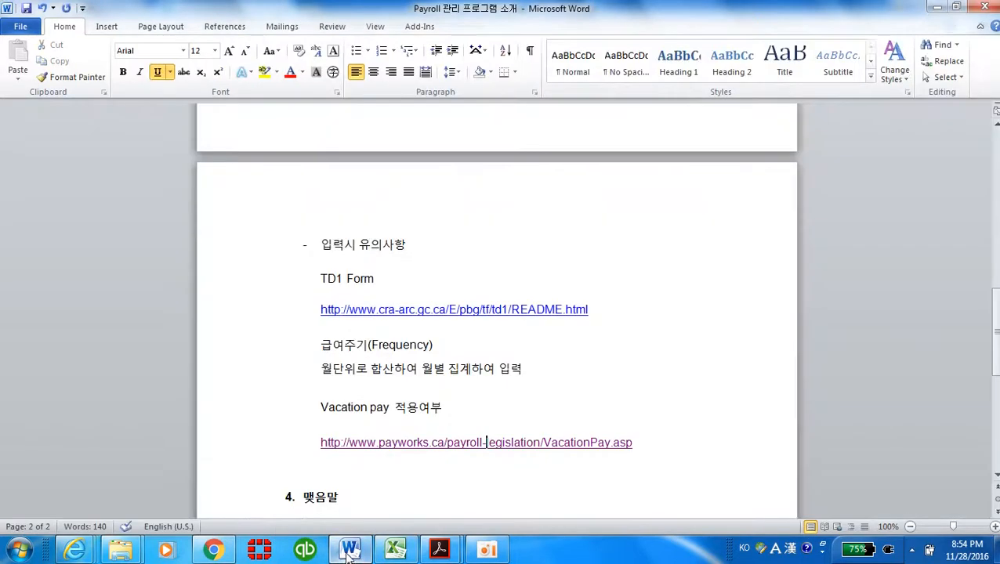
scroll(483, 484, "down", 3)
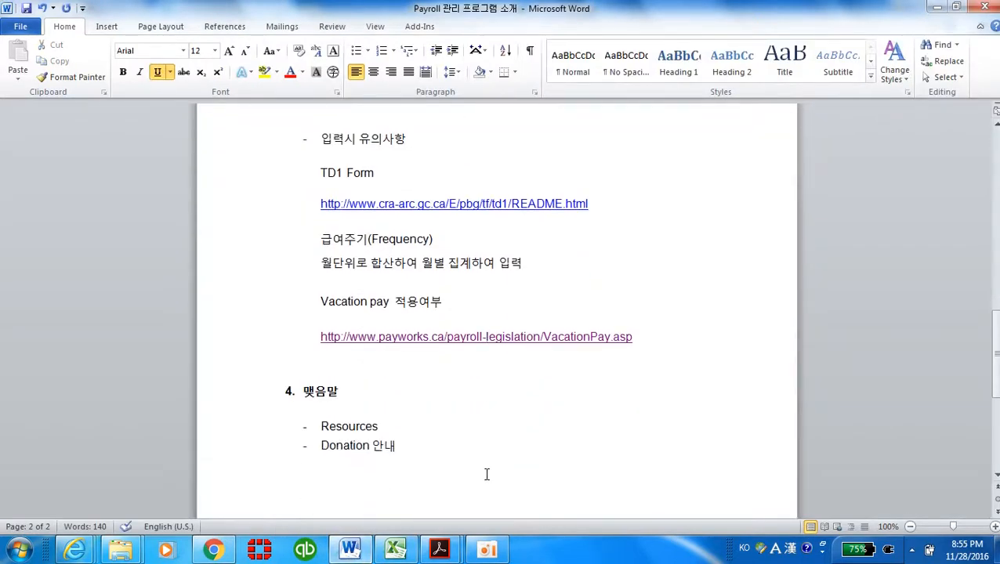
left_click(390, 552)
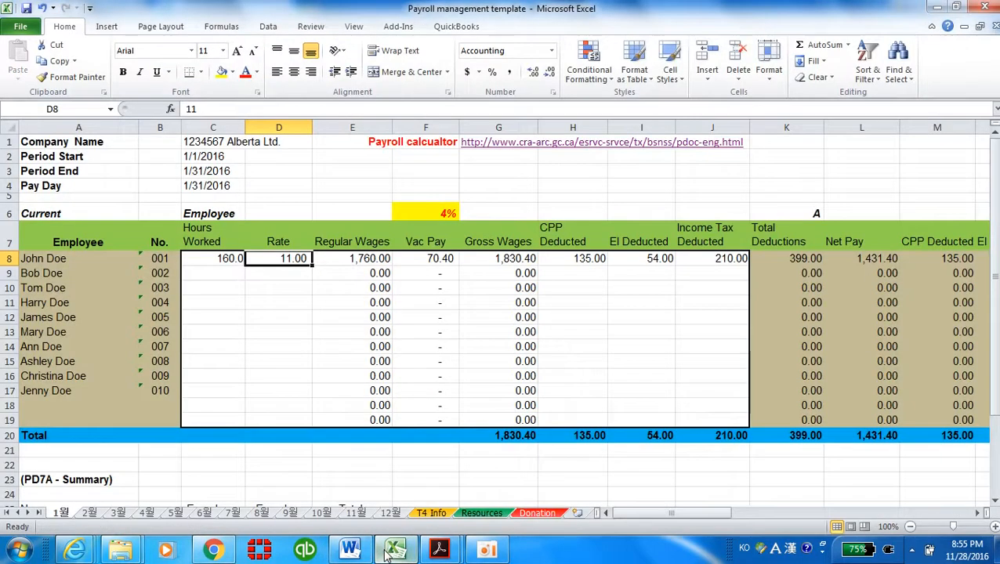
left_click(388, 477)
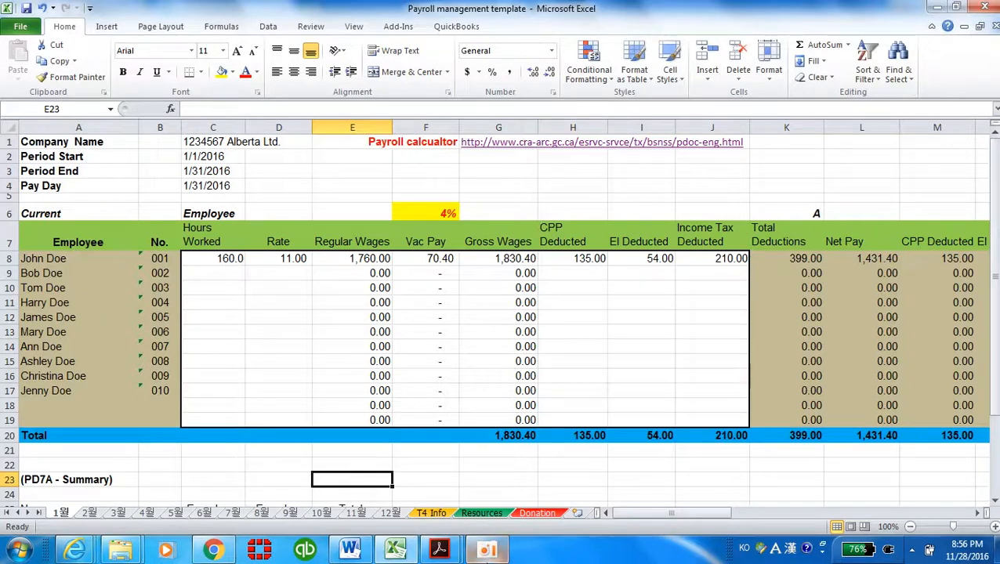
left_click(484, 553)
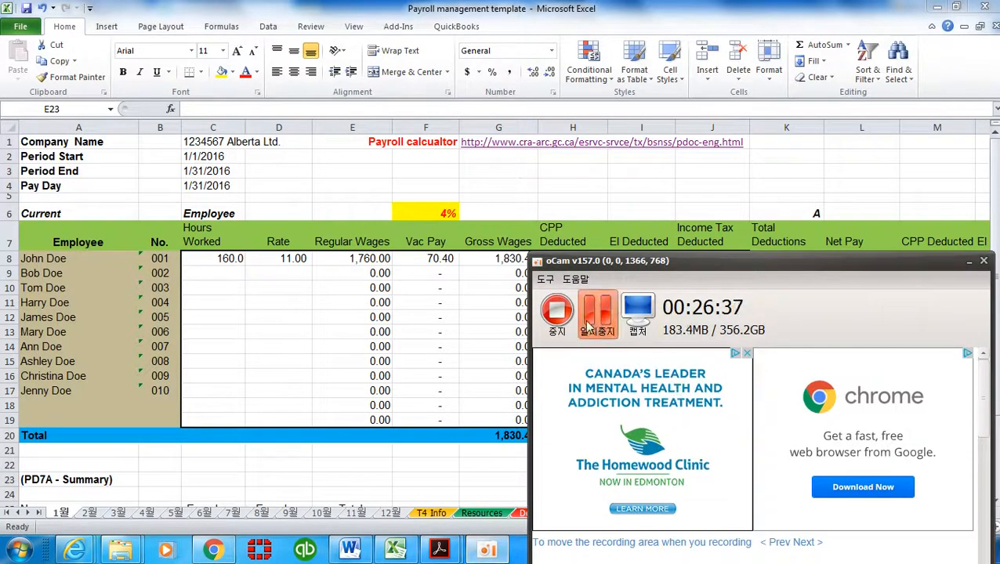